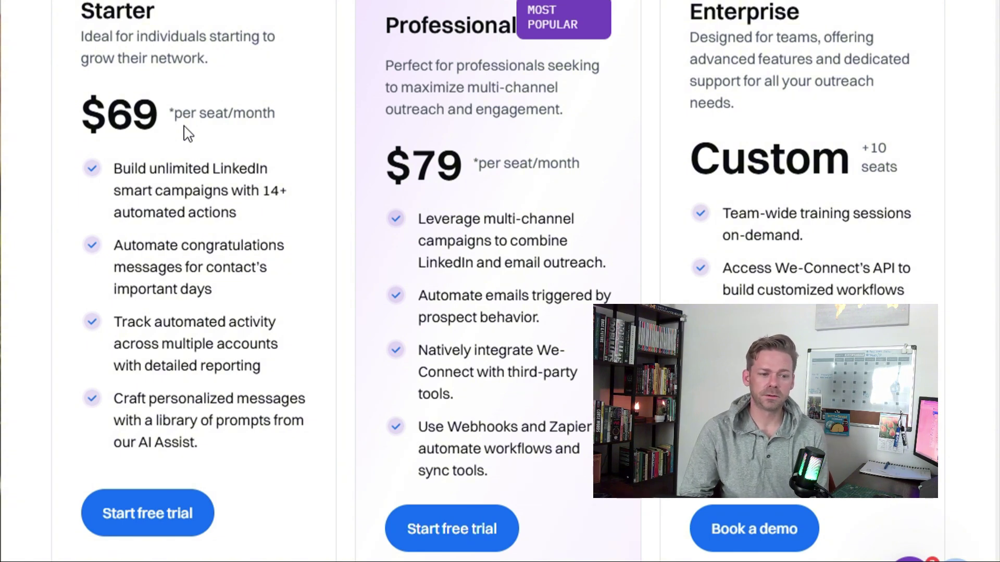
{"action": "scroll", "coordinate": [500, 281], "scroll_direction": "up", "scroll_amount": 3}
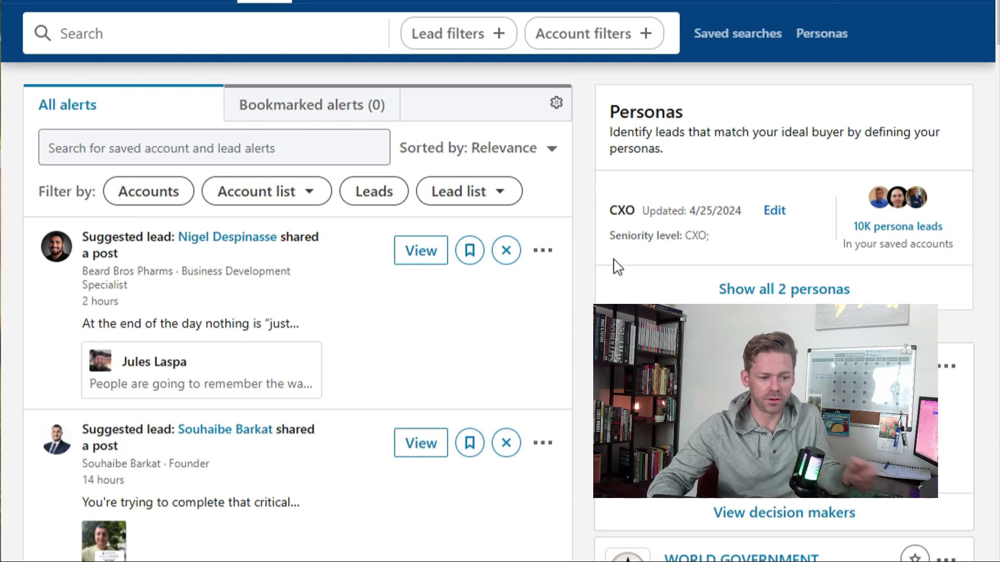
Open an empty lead search and include Business Development as the function filter
{"action": "left_click", "coordinate": [208, 38]}
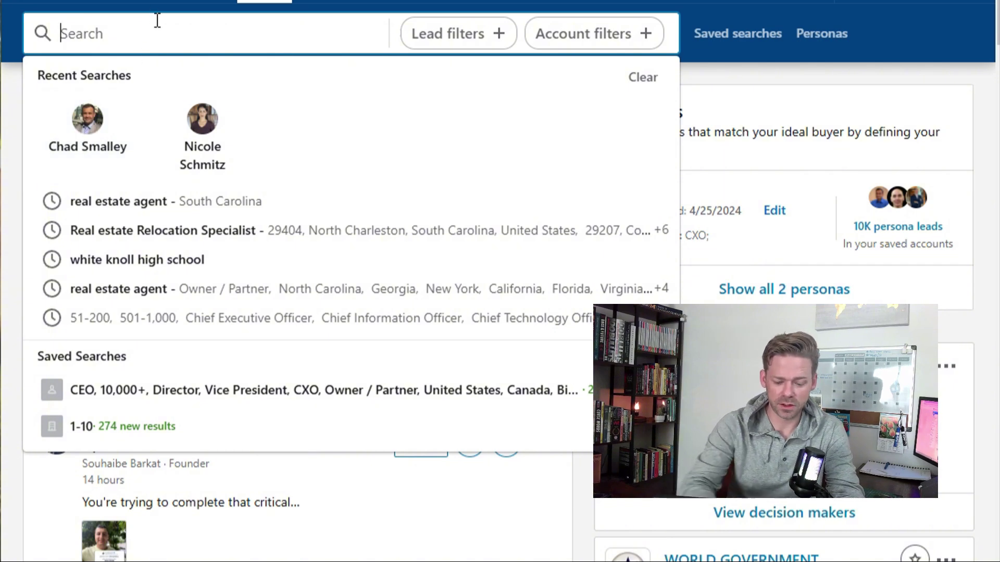
{"action": "key", "text": "Return"}
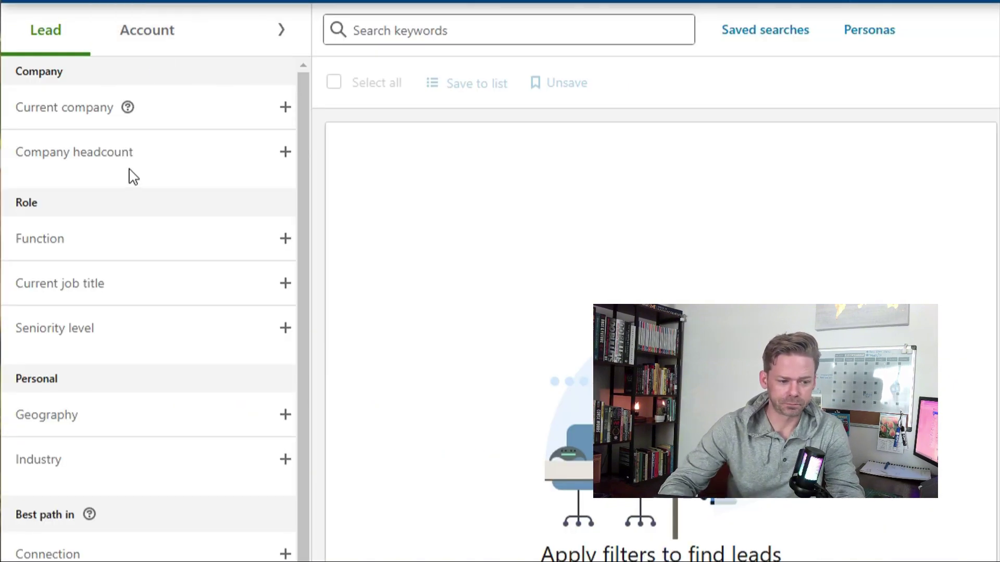
{"action": "left_click", "coordinate": [55, 252]}
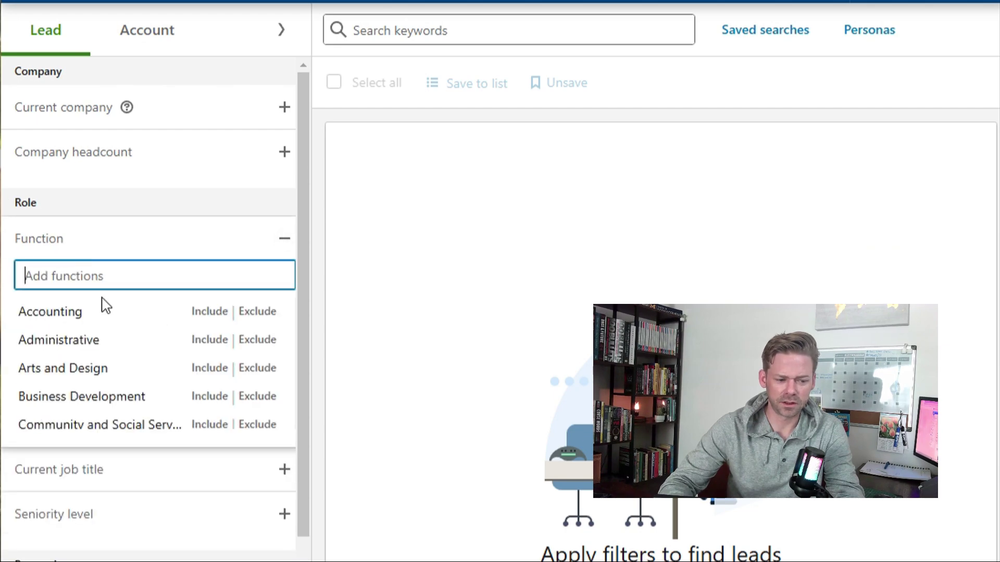
{"action": "left_click", "coordinate": [203, 397]}
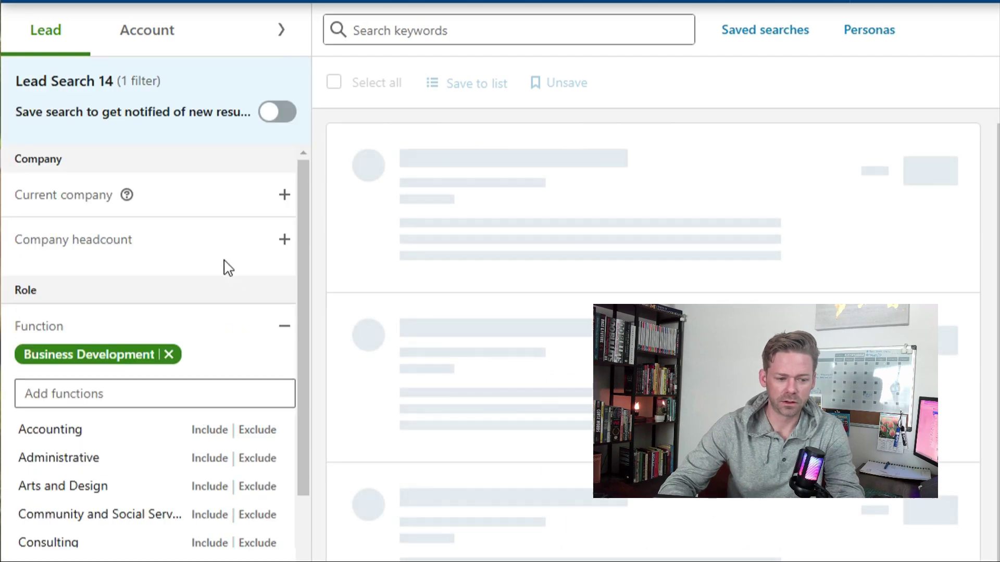
Filter the leads by geography, including North America and South Carolina, United States
{"action": "scroll", "coordinate": [133, 461], "scroll_direction": "down", "scroll_amount": 4}
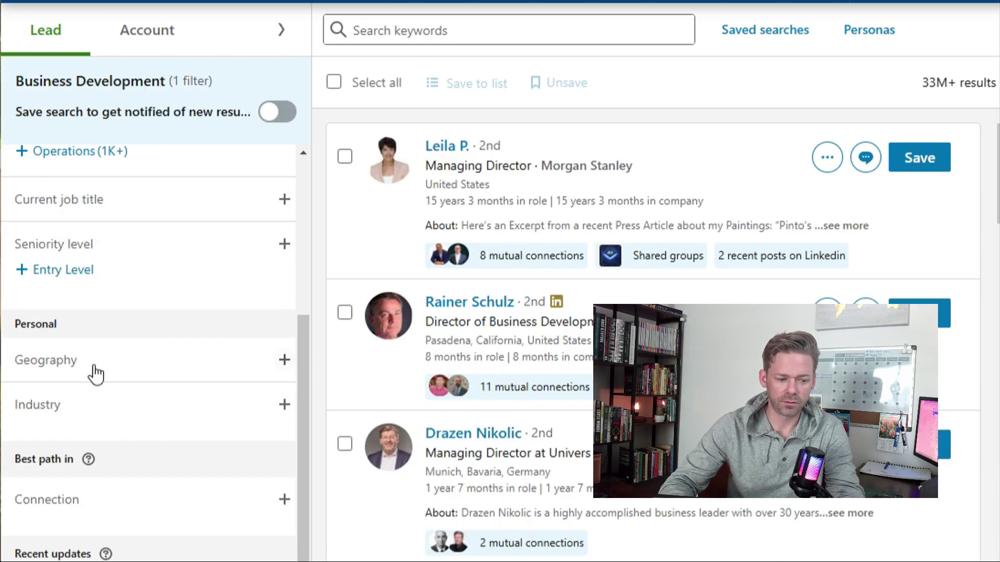
{"action": "left_click", "coordinate": [92, 364]}
{"action": "scroll", "coordinate": [74, 471], "scroll_direction": "down", "scroll_amount": 2}
{"action": "left_click", "coordinate": [80, 443]}
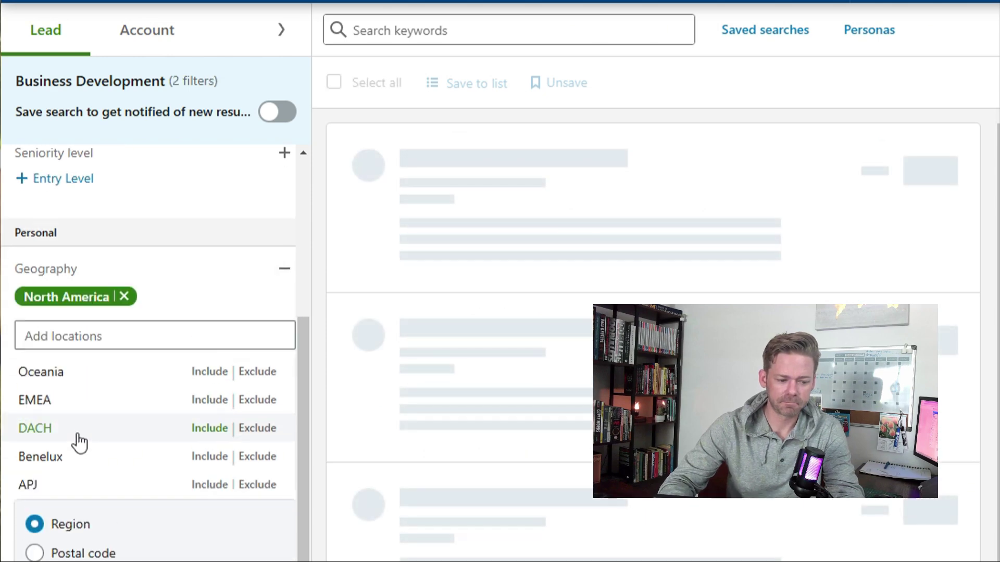
{"action": "left_click", "coordinate": [123, 339]}
{"action": "type", "text": "south carolina"}
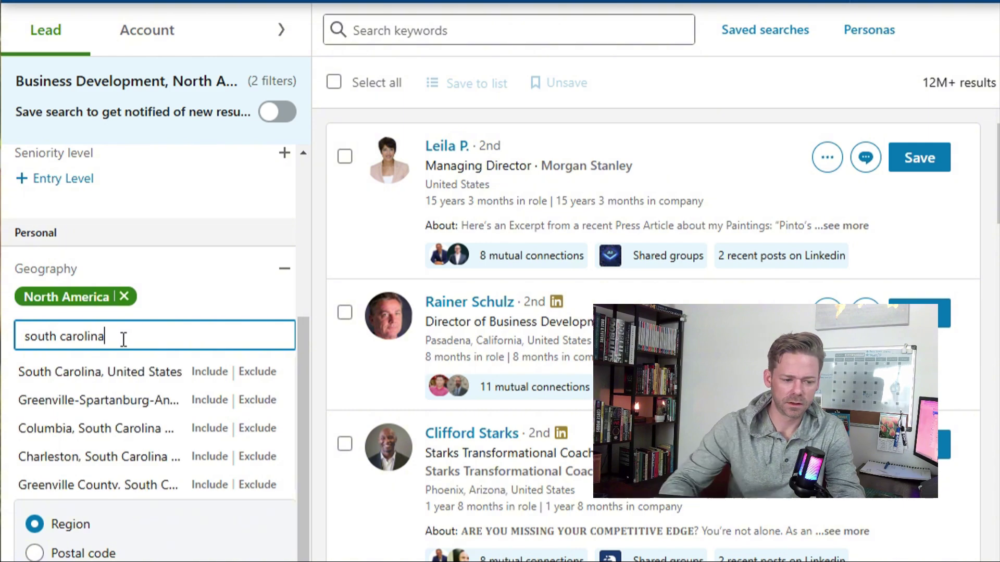
{"action": "left_click", "coordinate": [221, 371]}
{"action": "scroll", "coordinate": [229, 336], "scroll_direction": "down", "scroll_amount": 2}
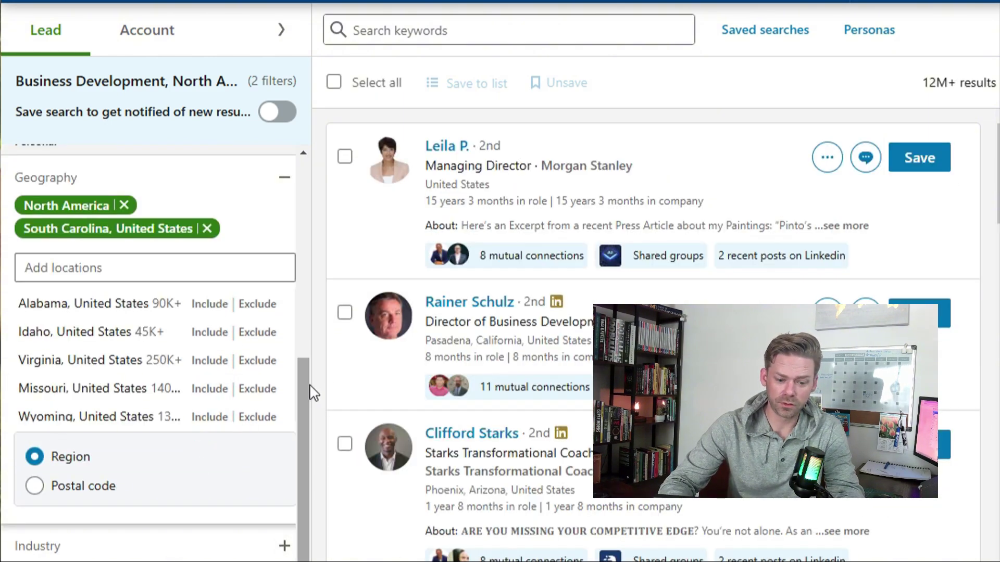
Review the applied lead filters and look through the matching people and their locations
{"action": "left_click_drag", "start_coordinate": [313, 391], "coordinate": [320, 196]}
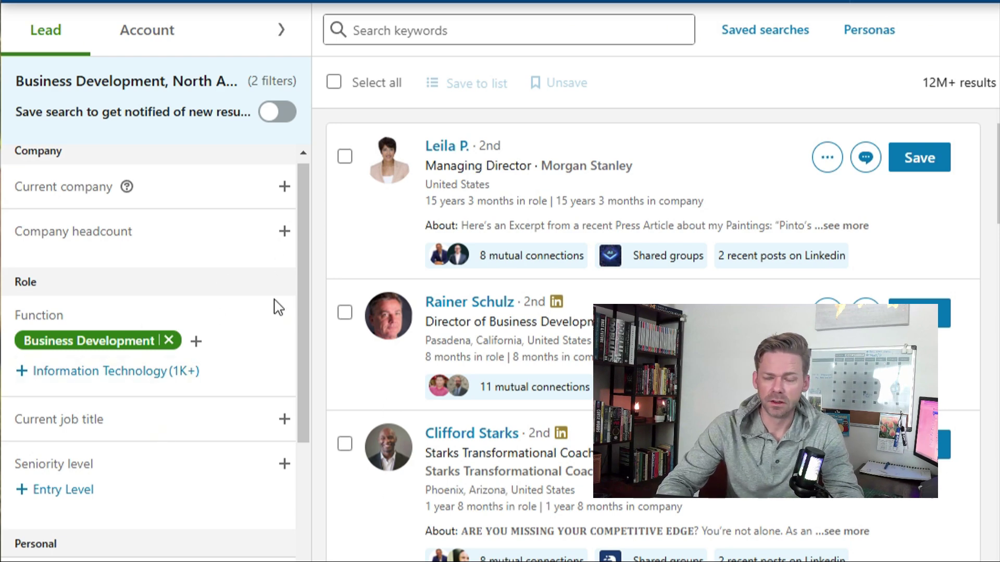
{"action": "left_click_drag", "start_coordinate": [303, 248], "coordinate": [294, 304]}
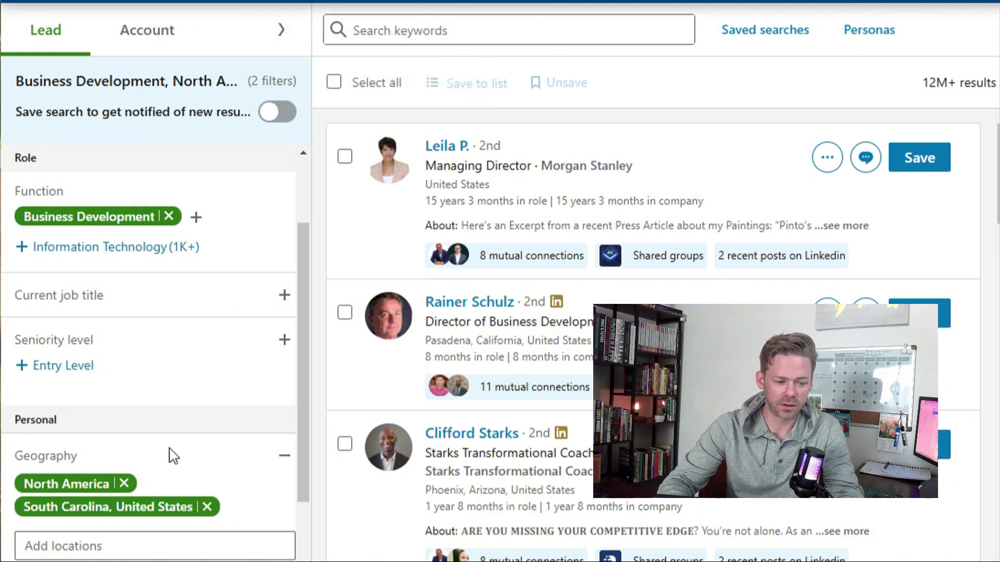
{"action": "scroll", "coordinate": [173, 458], "scroll_direction": "down", "scroll_amount": 3}
{"action": "scroll", "coordinate": [174, 467], "scroll_direction": "down", "scroll_amount": 4}
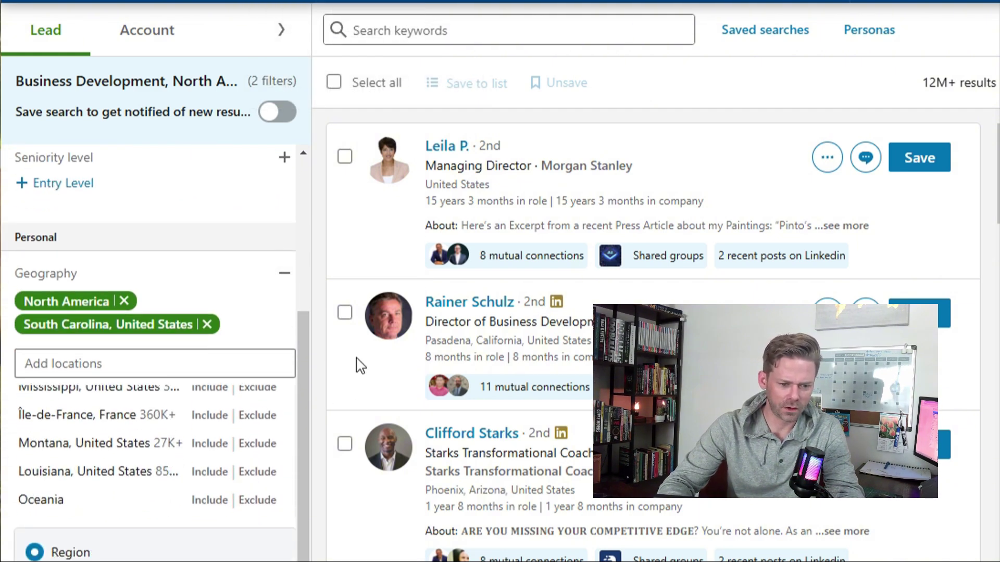
{"action": "scroll", "coordinate": [638, 200], "scroll_direction": "down", "scroll_amount": 2}
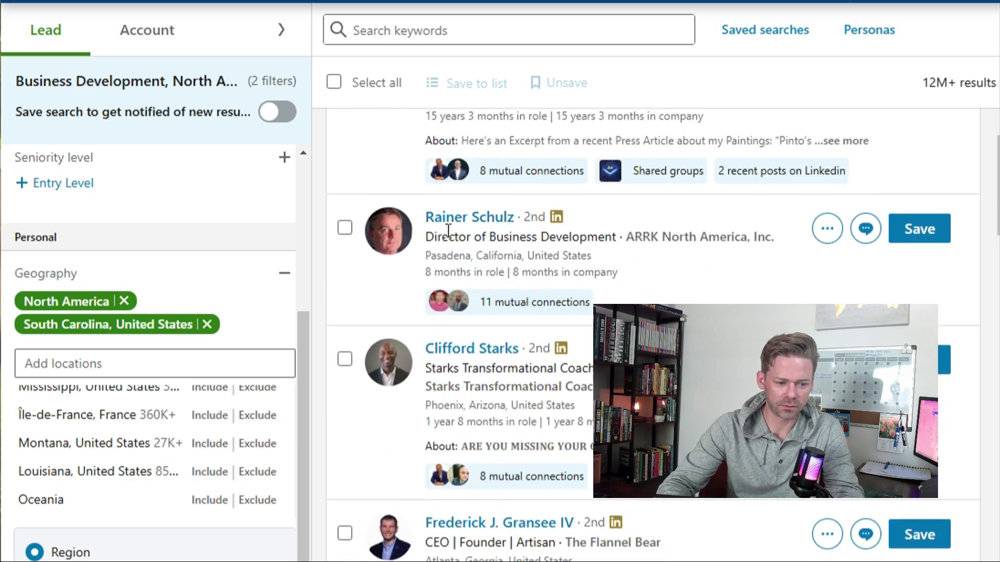
{"action": "scroll", "coordinate": [565, 246], "scroll_direction": "down", "scroll_amount": 1}
{"action": "scroll", "coordinate": [565, 246], "scroll_direction": "down", "scroll_amount": 5}
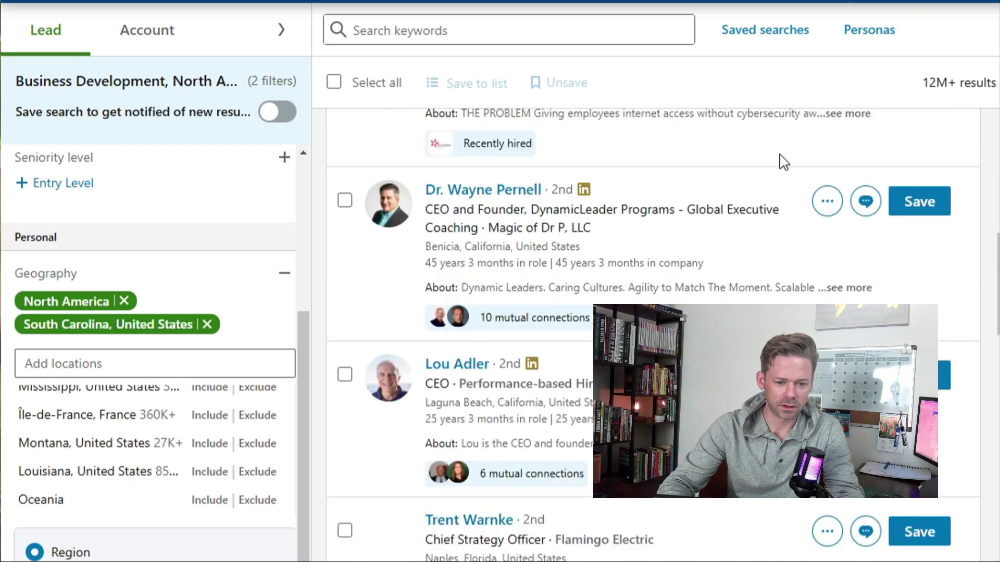
Include Owner / Partner as the seniority level and remove North America from the geography filter
{"action": "left_click", "coordinate": [284, 158]}
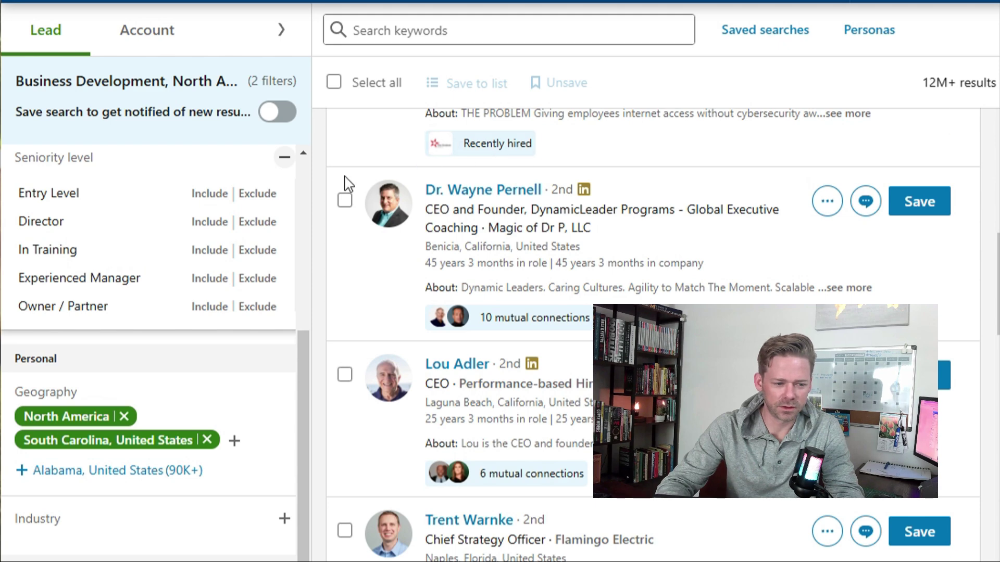
{"action": "left_click", "coordinate": [203, 309]}
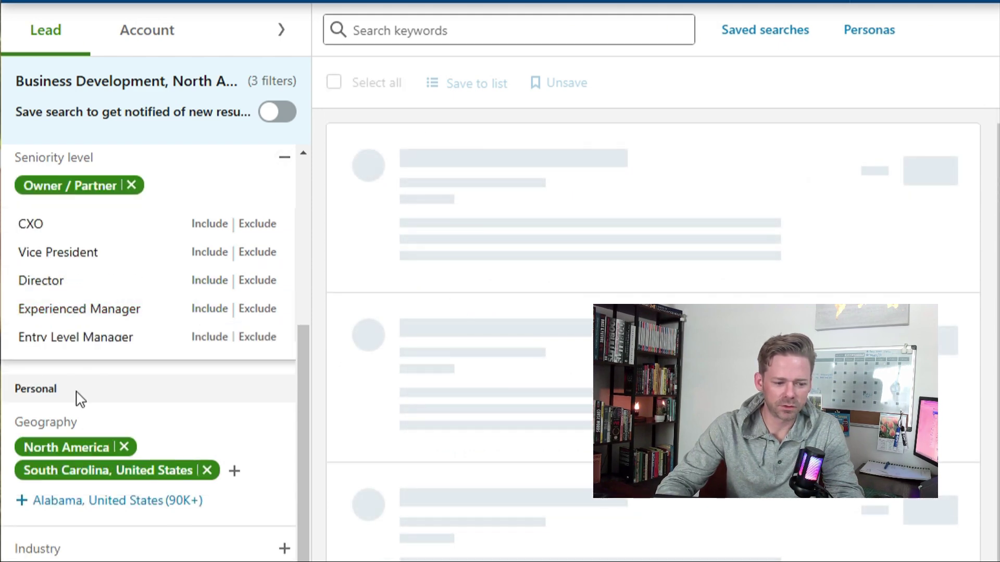
{"action": "left_click", "coordinate": [124, 446]}
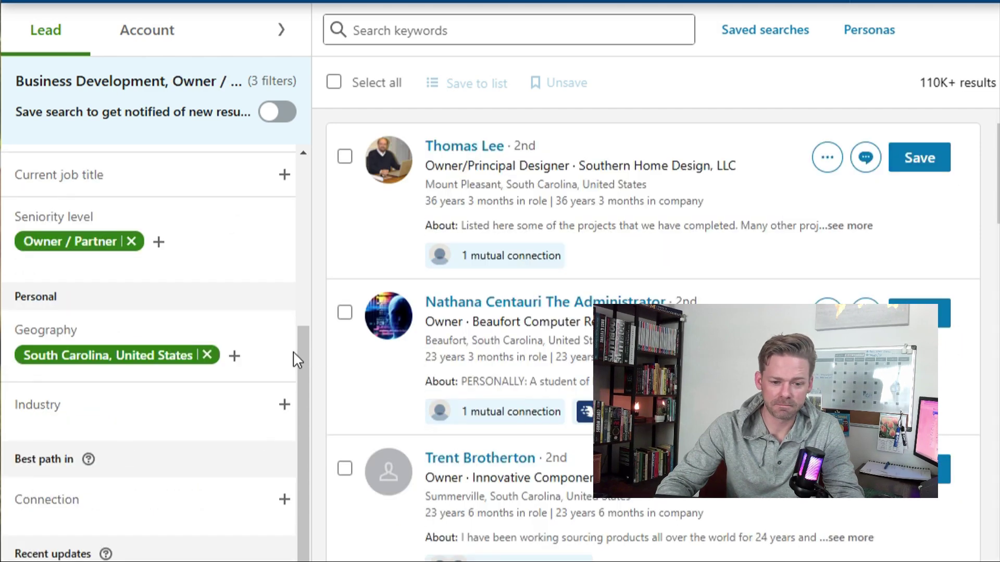
Remove the Business Development function filter and add the suggested Self Employed entry as current company
{"action": "scroll", "coordinate": [163, 409], "scroll_direction": "up", "scroll_amount": 5}
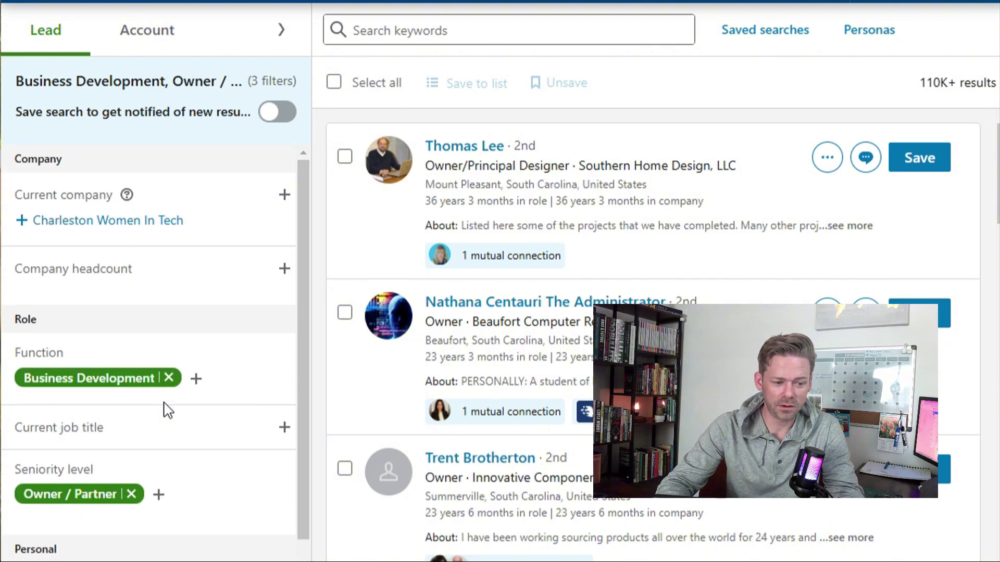
{"action": "left_click", "coordinate": [169, 378]}
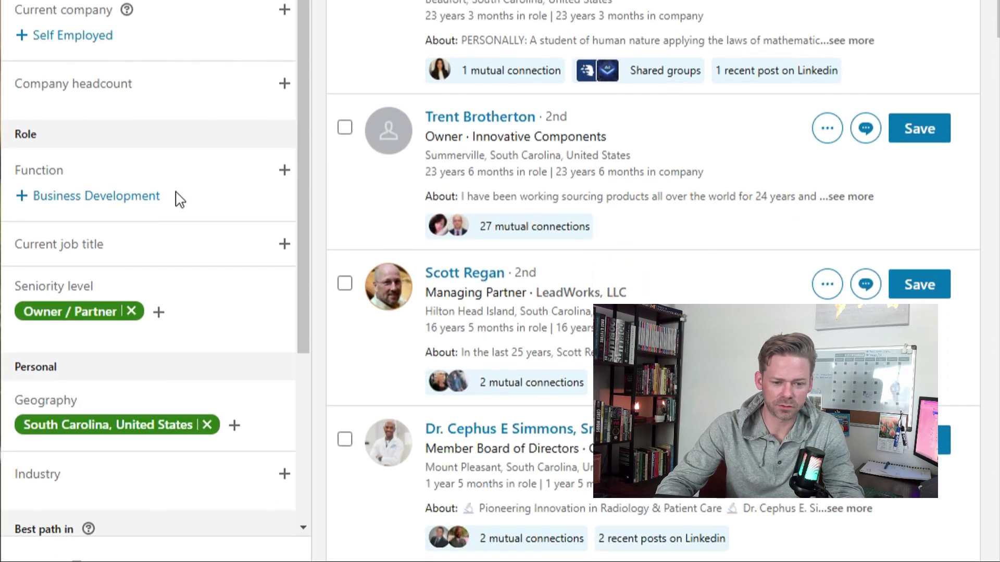
{"action": "scroll", "coordinate": [125, 331], "scroll_direction": "down", "scroll_amount": 3}
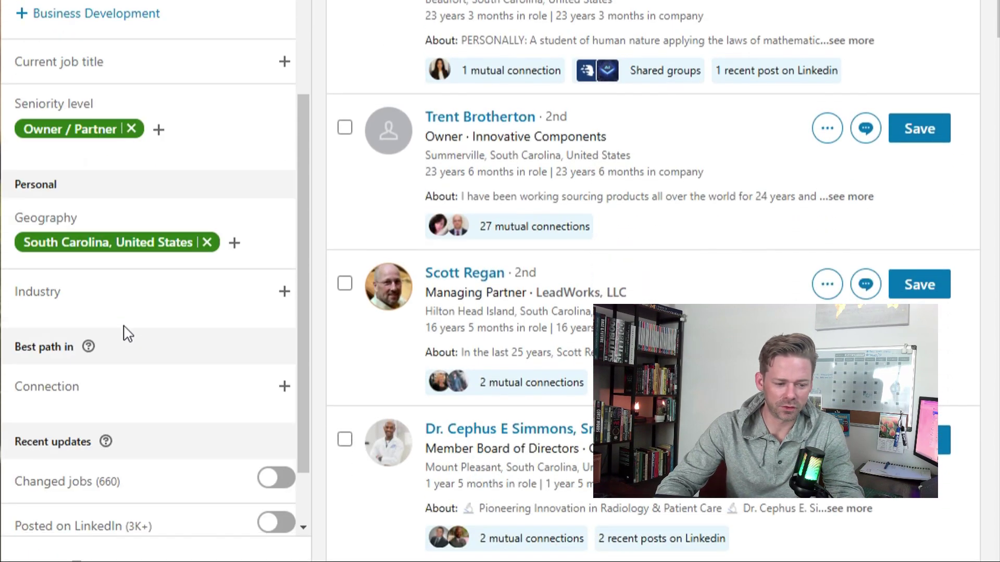
{"action": "mouse_move", "coordinate": [120, 135]}
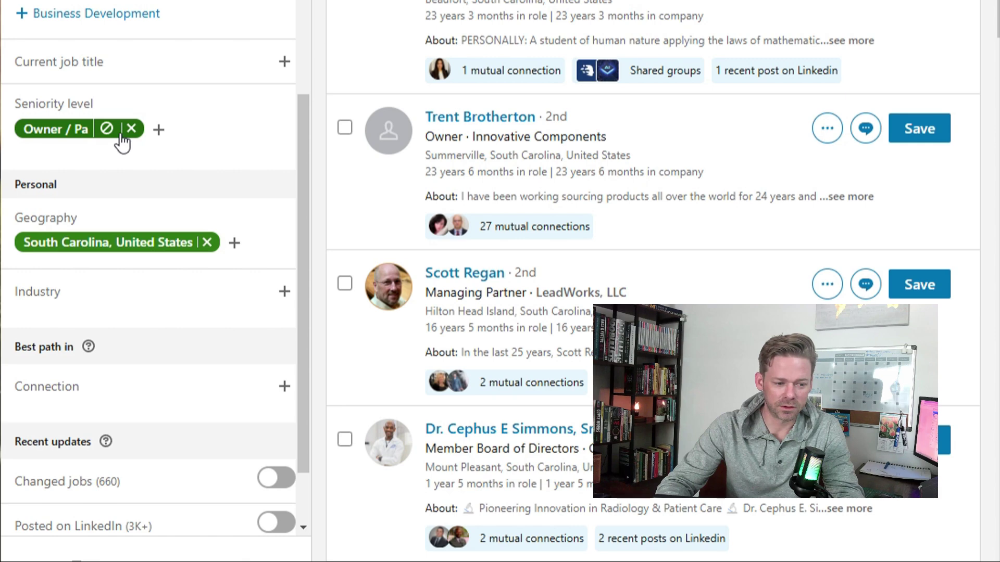
{"action": "scroll", "coordinate": [104, 85], "scroll_direction": "up", "scroll_amount": 3}
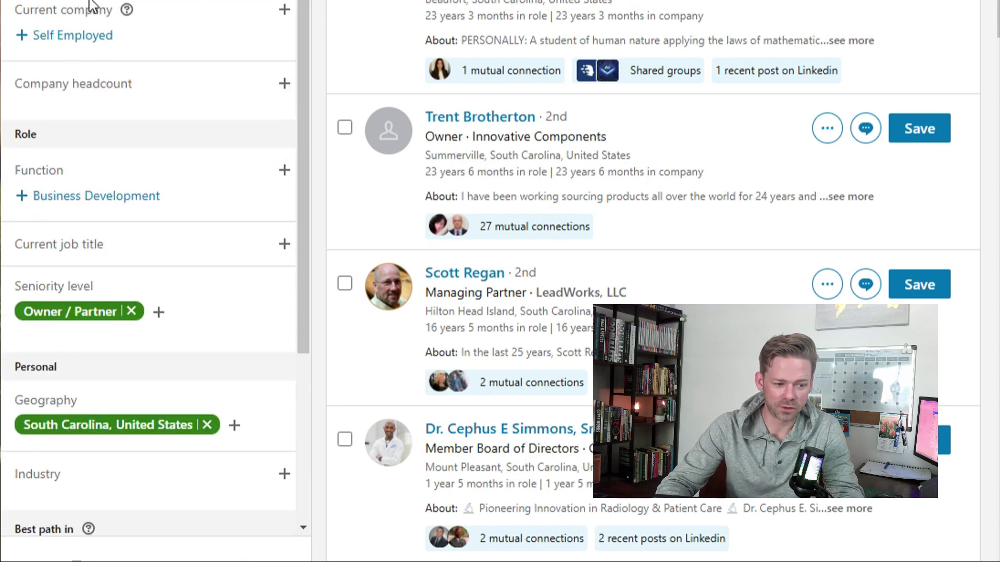
{"action": "scroll", "coordinate": [146, 100], "scroll_direction": "down", "scroll_amount": 4}
{"action": "scroll", "coordinate": [118, 231], "scroll_direction": "up", "scroll_amount": 3}
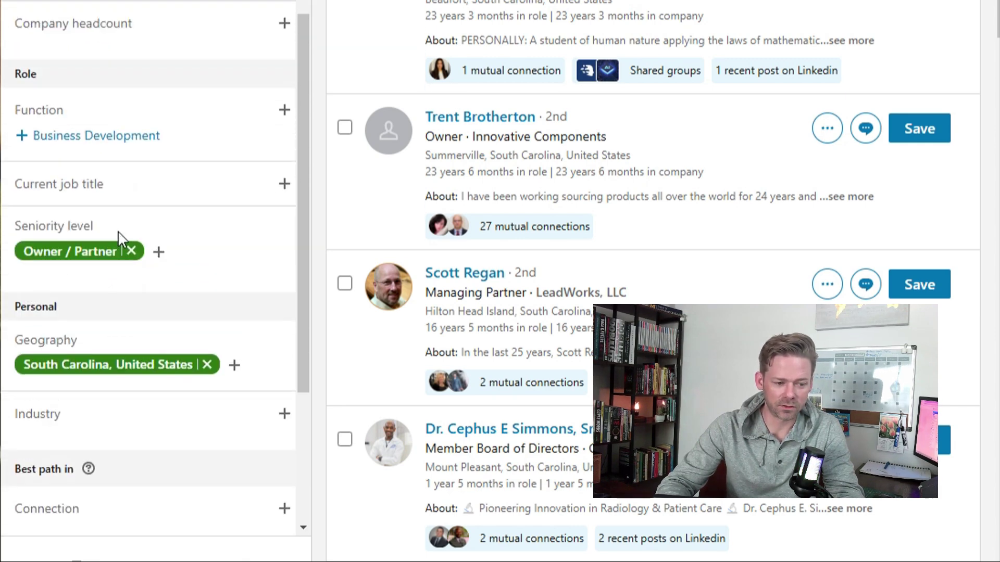
{"action": "scroll", "coordinate": [118, 234], "scroll_direction": "up", "scroll_amount": 1}
{"action": "left_click", "coordinate": [93, 37]}
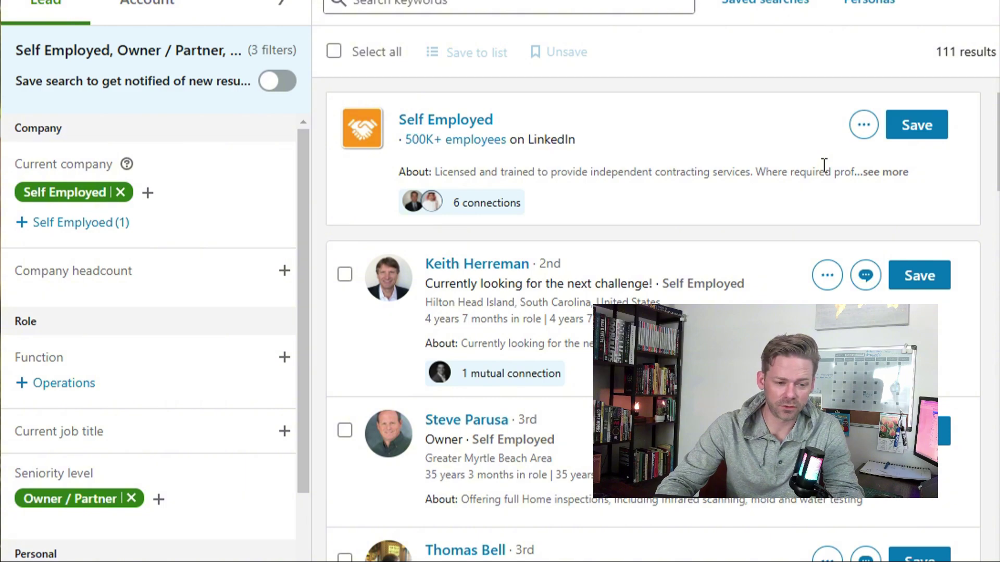
Examine the filtered leads, checking their job titles, companies and locations against the applied filters
{"action": "scroll", "coordinate": [104, 509], "scroll_direction": "down", "scroll_amount": 4}
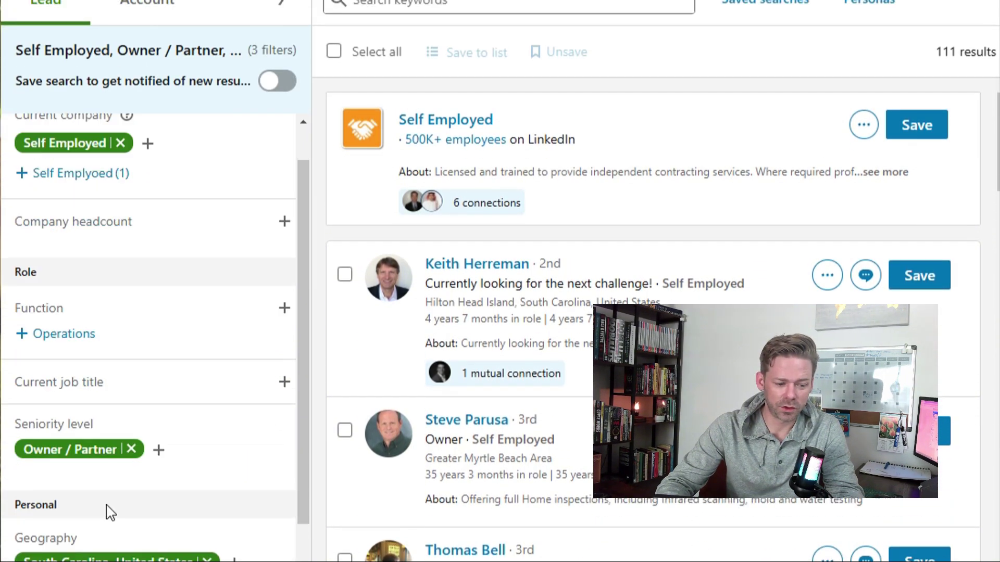
{"action": "scroll", "coordinate": [482, 375], "scroll_direction": "down", "scroll_amount": 10}
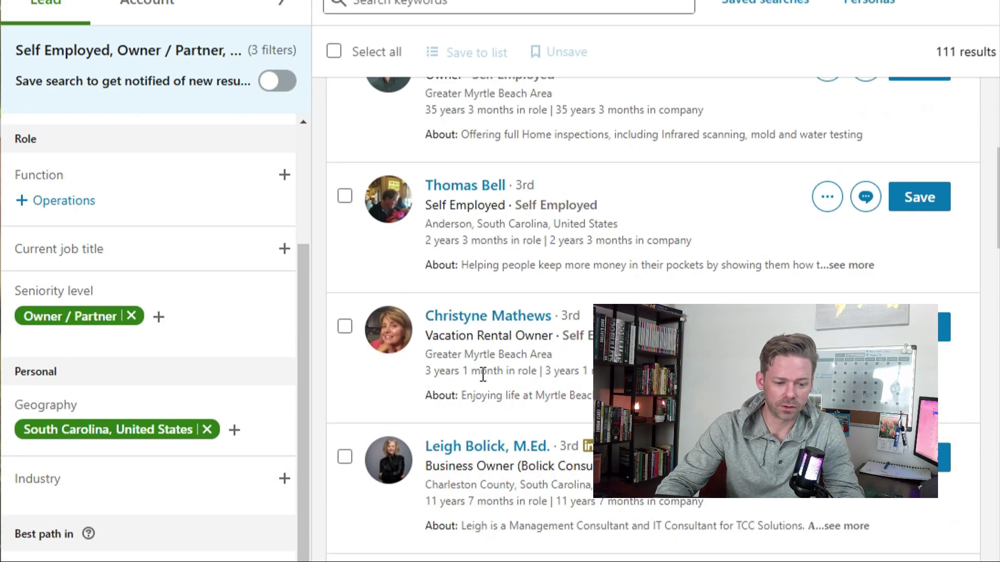
{"action": "scroll", "coordinate": [482, 409], "scroll_direction": "down", "scroll_amount": 12}
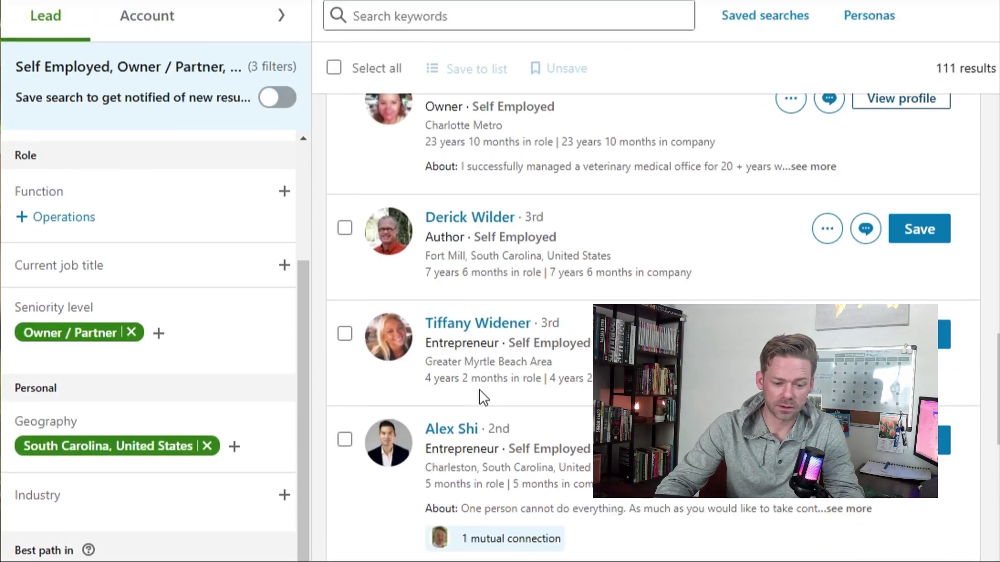
{"action": "scroll", "coordinate": [483, 399], "scroll_direction": "down", "scroll_amount": 3}
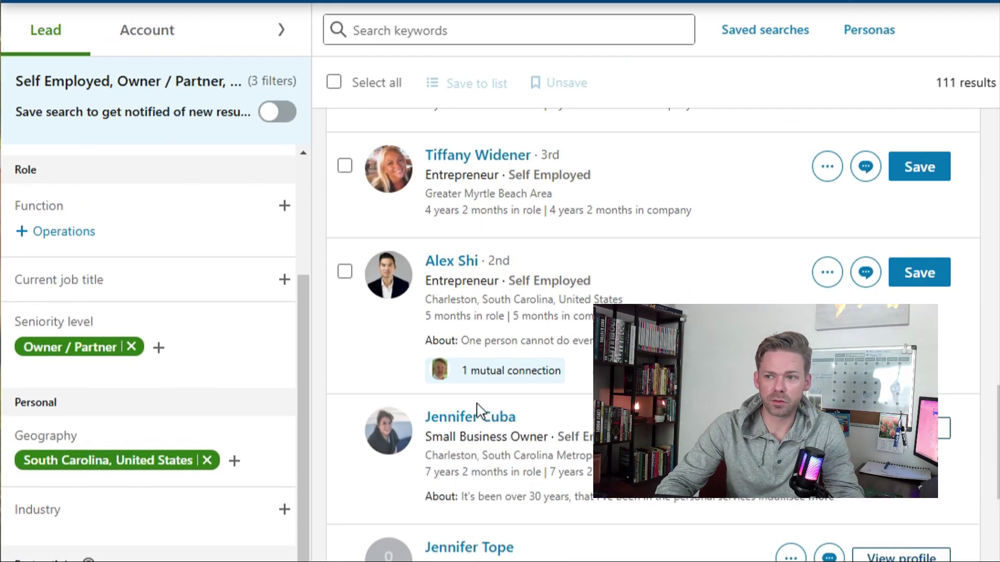
{"action": "scroll", "coordinate": [478, 412], "scroll_direction": "down", "scroll_amount": 6}
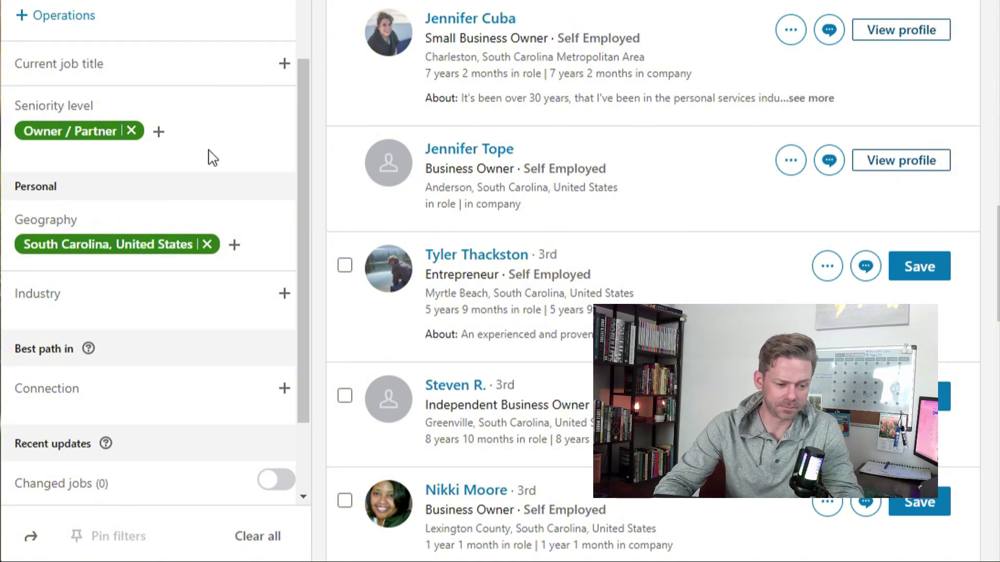
{"action": "scroll", "coordinate": [211, 162], "scroll_direction": "up", "scroll_amount": 4}
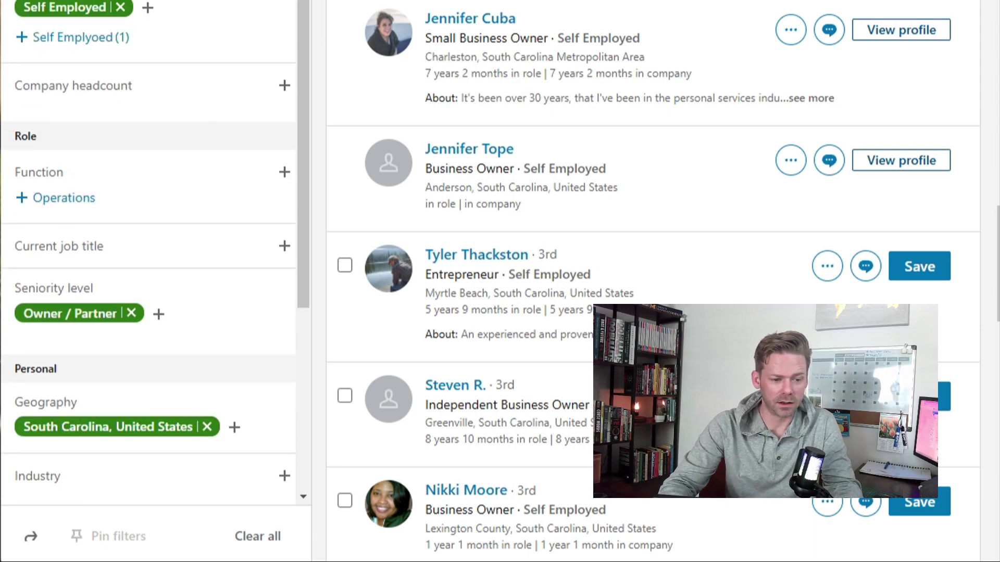
{"action": "scroll", "coordinate": [478, 290], "scroll_direction": "down", "scroll_amount": 5}
{"action": "scroll", "coordinate": [339, 258], "scroll_direction": "up", "scroll_amount": 10}
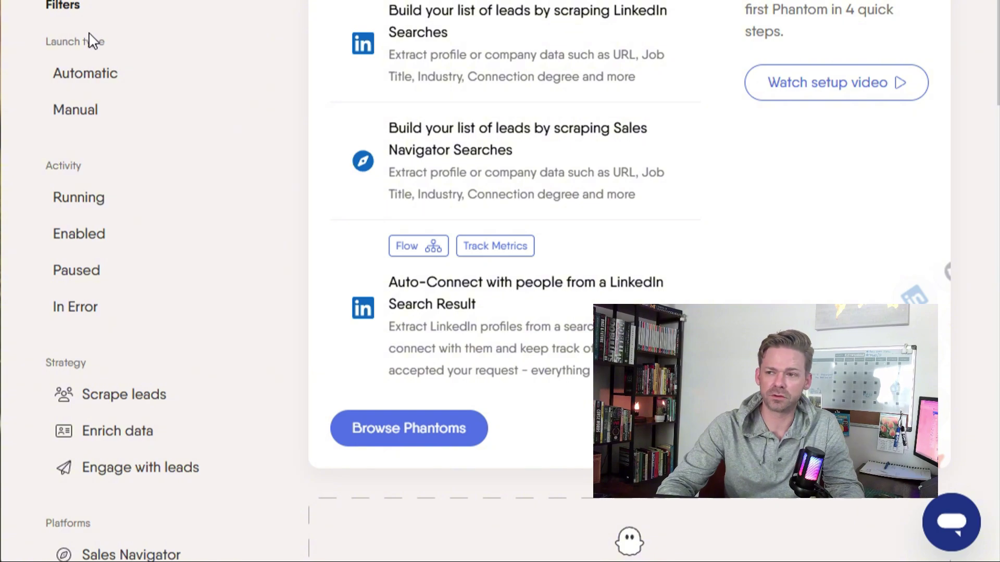
Switch to PhantomBuster, browse the available Phantoms and filter the catalogue by the Sales Navigator category
{"action": "scroll", "coordinate": [138, 221], "scroll_direction": "down", "scroll_amount": 5}
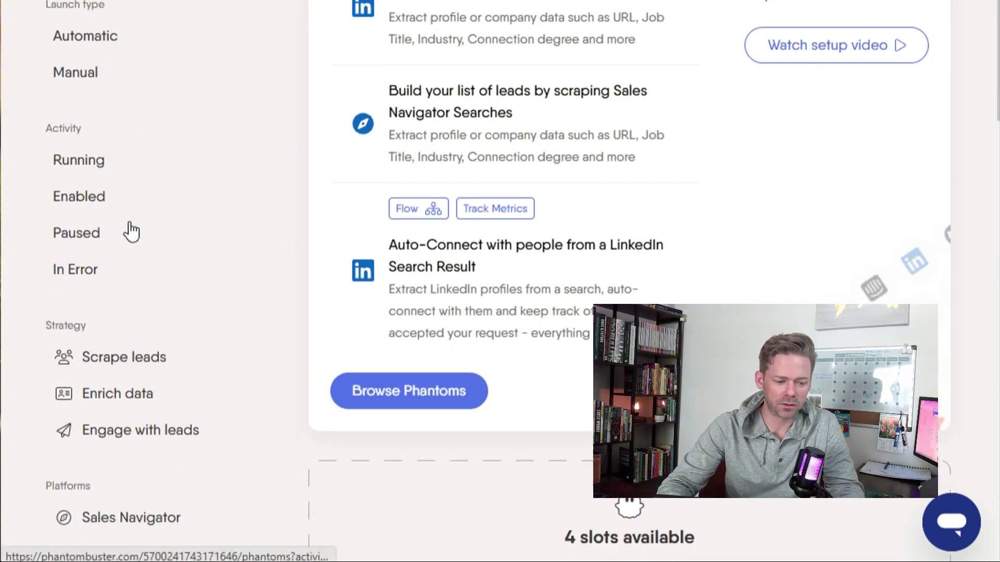
{"action": "scroll", "coordinate": [134, 219], "scroll_direction": "up", "scroll_amount": 5}
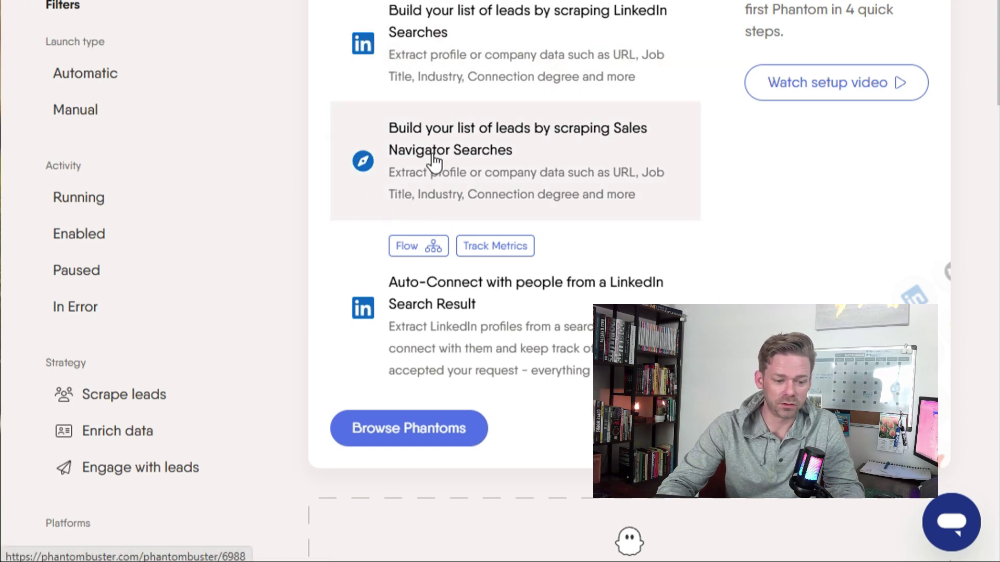
{"action": "scroll", "coordinate": [420, 433], "scroll_direction": "down", "scroll_amount": 10}
{"action": "scroll", "coordinate": [427, 23], "scroll_direction": "up", "scroll_amount": 10}
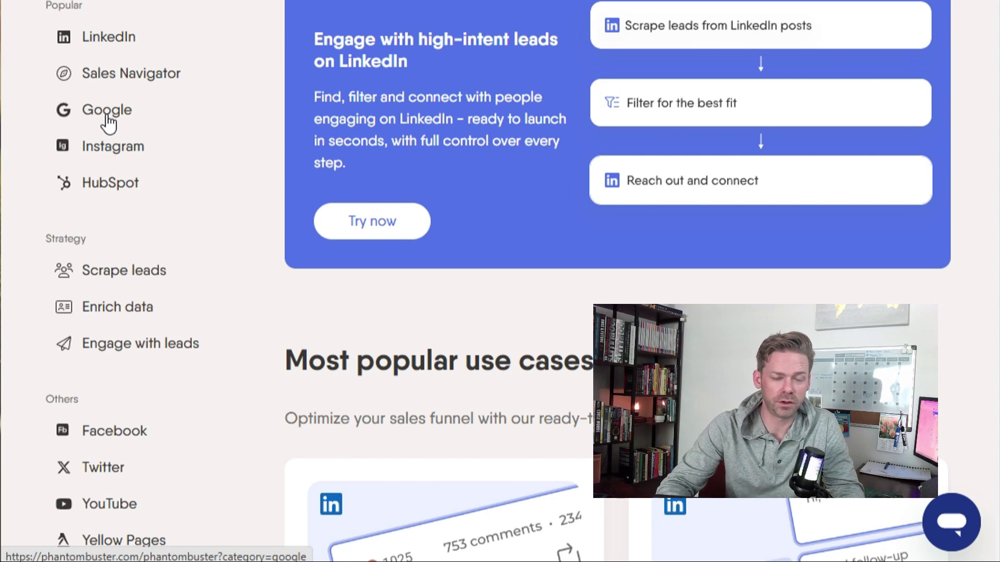
{"action": "left_click", "coordinate": [120, 74]}
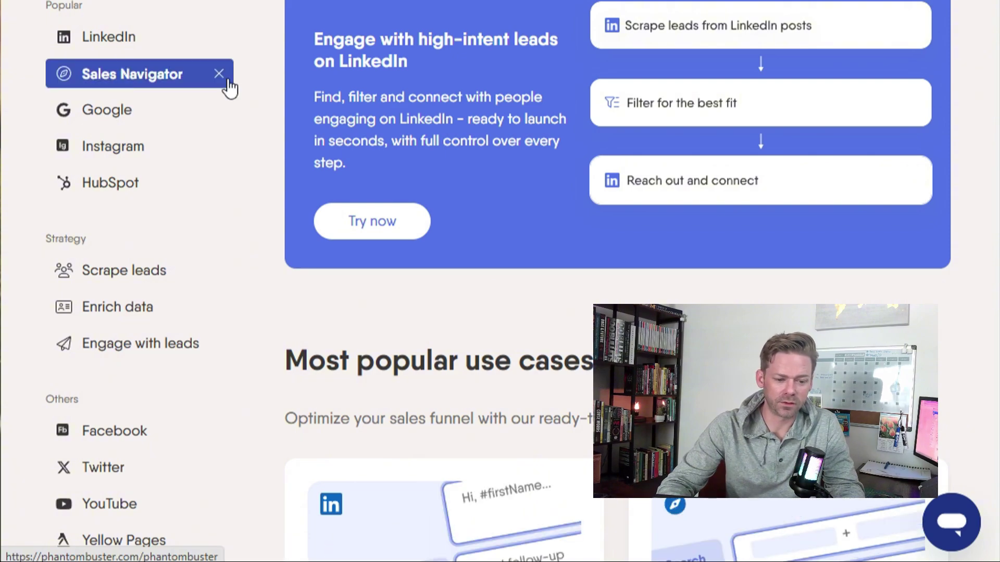
Browse the Sales Navigator Phantoms and start setting up Sales Navigator Search Export
{"action": "scroll", "coordinate": [544, 99], "scroll_direction": "down", "scroll_amount": 10}
{"action": "scroll", "coordinate": [474, 36], "scroll_direction": "down", "scroll_amount": 7}
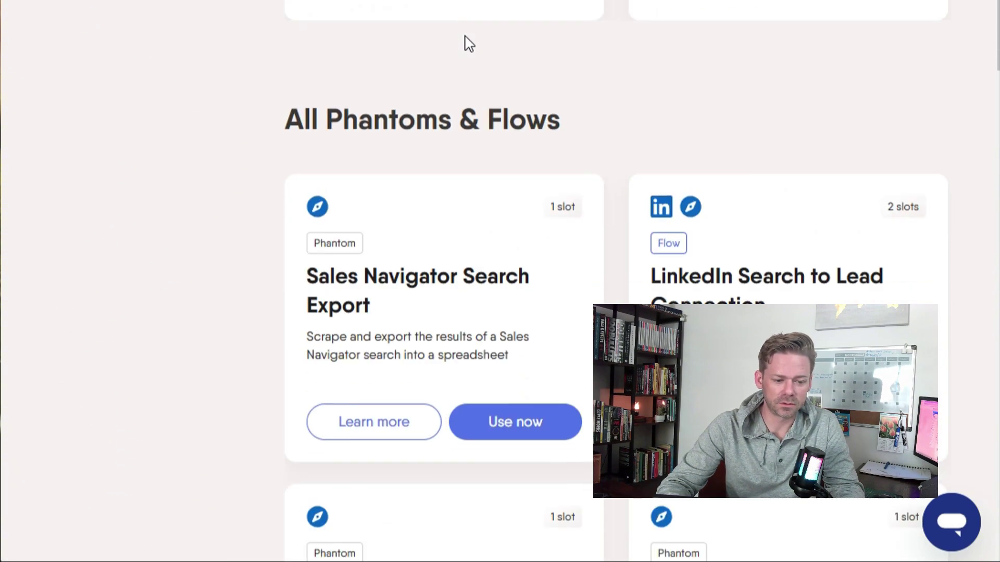
{"action": "scroll", "coordinate": [469, 44], "scroll_direction": "up", "scroll_amount": 8}
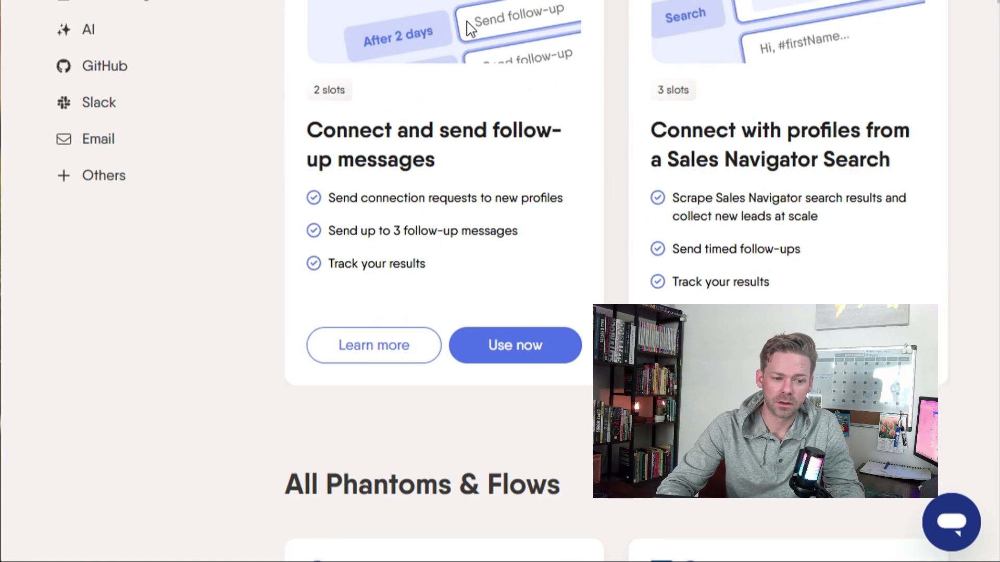
{"action": "scroll", "coordinate": [446, 40], "scroll_direction": "down", "scroll_amount": 3}
{"action": "scroll", "coordinate": [445, 37], "scroll_direction": "down", "scroll_amount": 5}
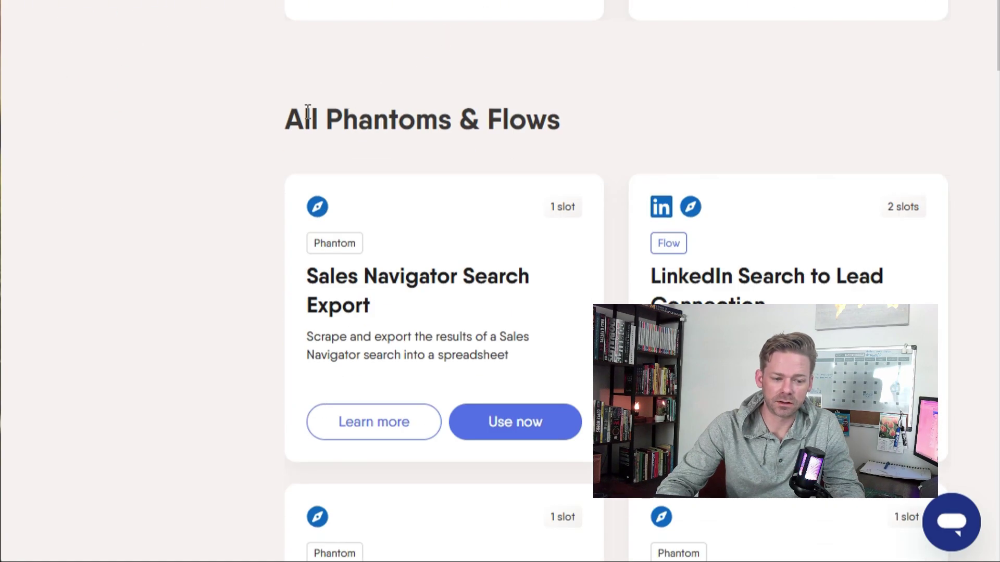
{"action": "scroll", "coordinate": [439, 323], "scroll_direction": "down", "scroll_amount": 4}
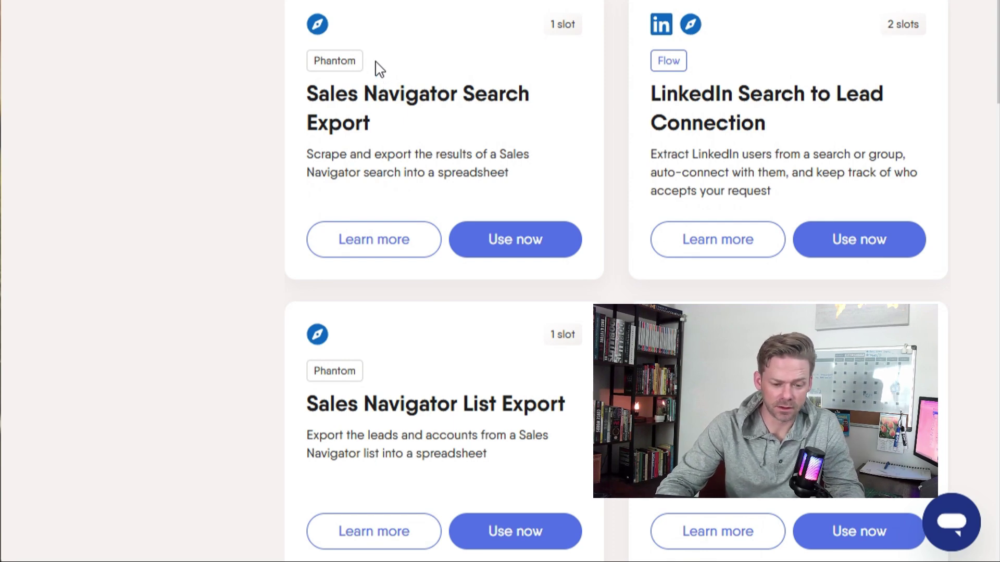
{"action": "left_click", "coordinate": [543, 246]}
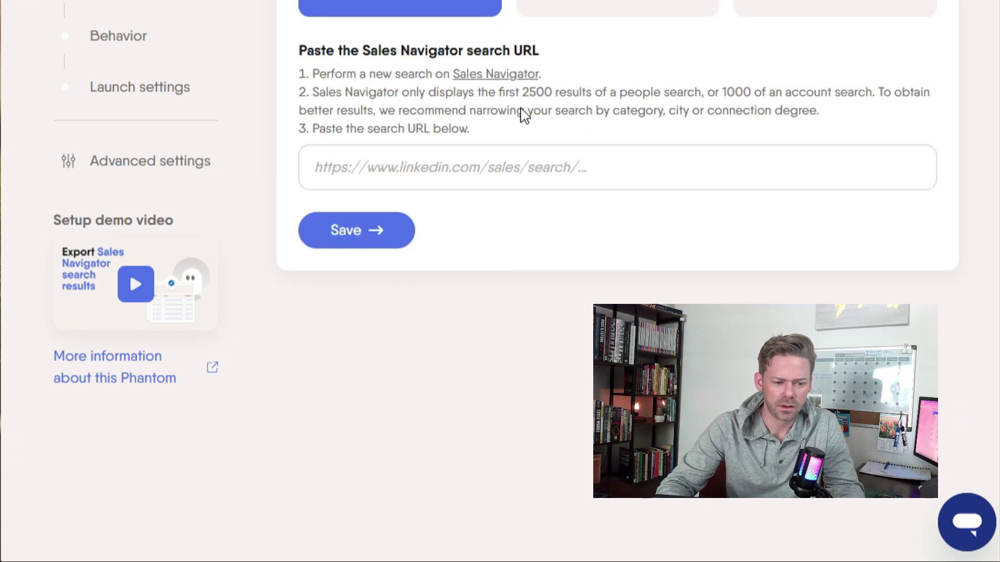
Paste the copied Sales Navigator search URL as the Phantom's input and save it
{"action": "left_click", "coordinate": [438, 172]}
{"action": "key", "text": "ctrl+v"}
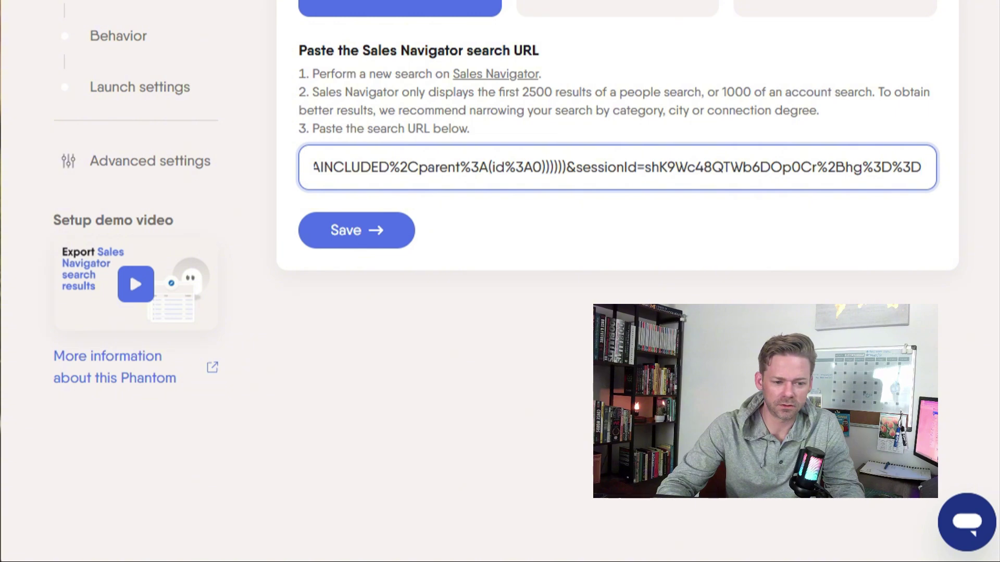
{"action": "left_click", "coordinate": [356, 232]}
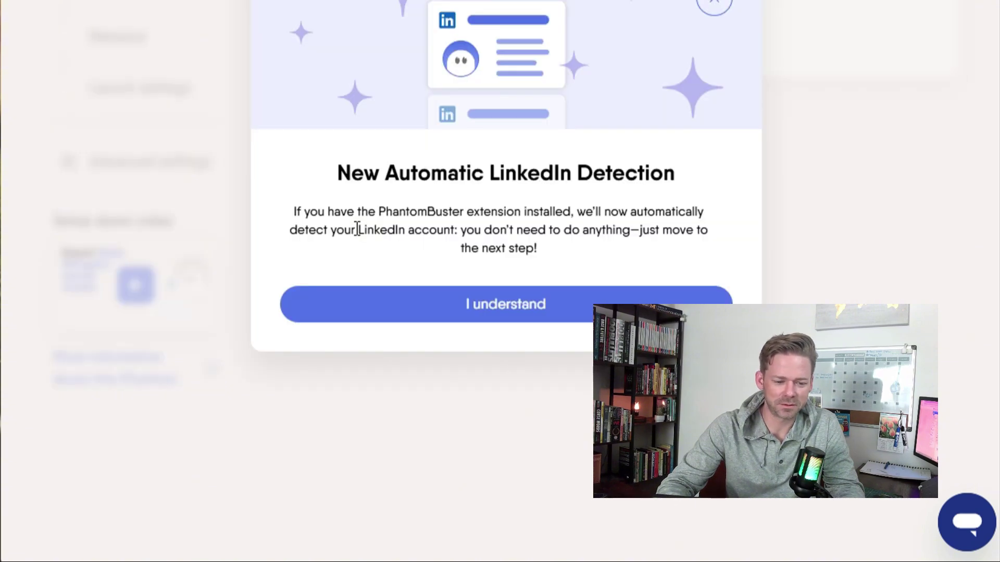
Acknowledge the automatic LinkedIn detection notice and save the LinkedIn account detected by the extension as the connected account
{"action": "left_click", "coordinate": [478, 307]}
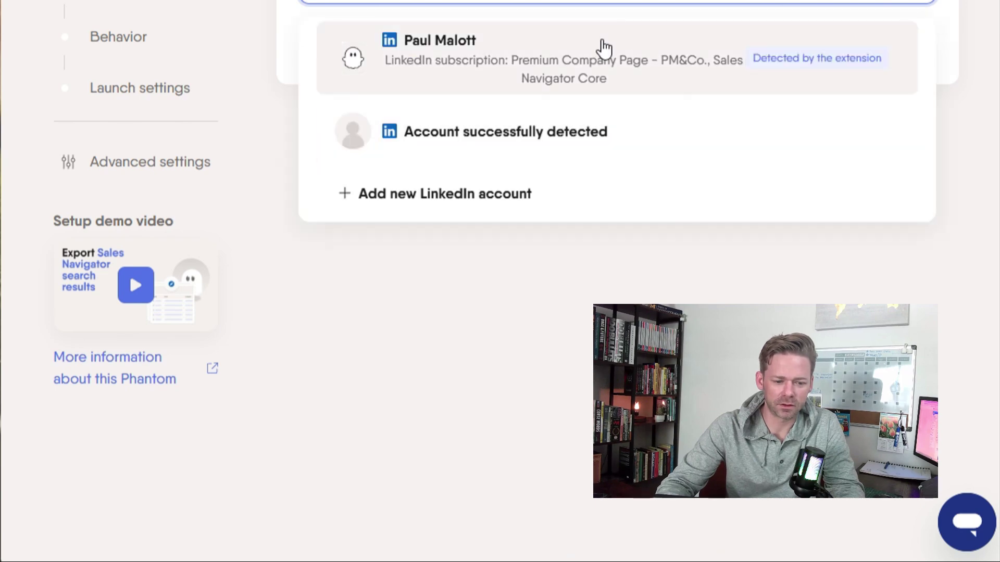
{"action": "left_click", "coordinate": [628, 62]}
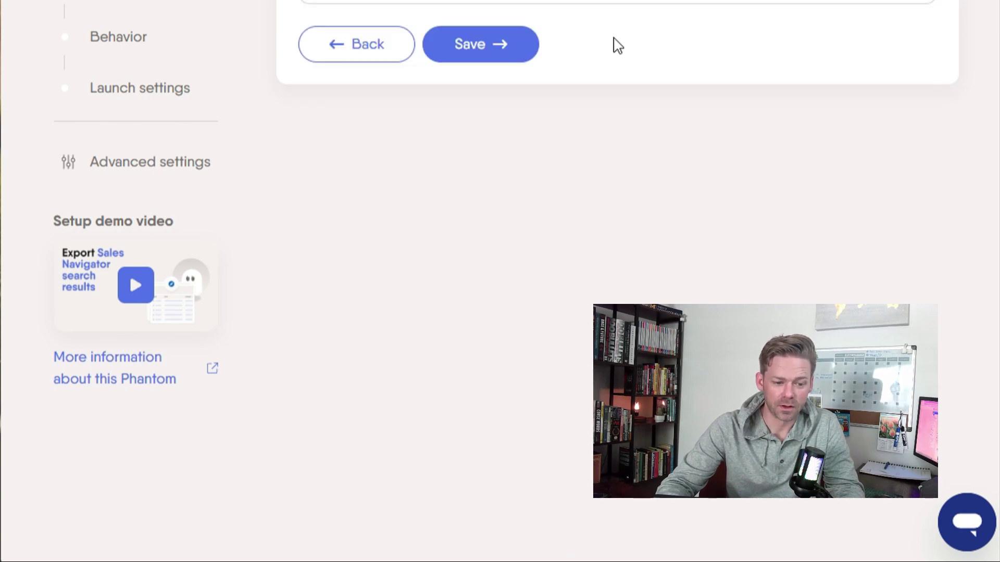
{"action": "left_click", "coordinate": [523, 58]}
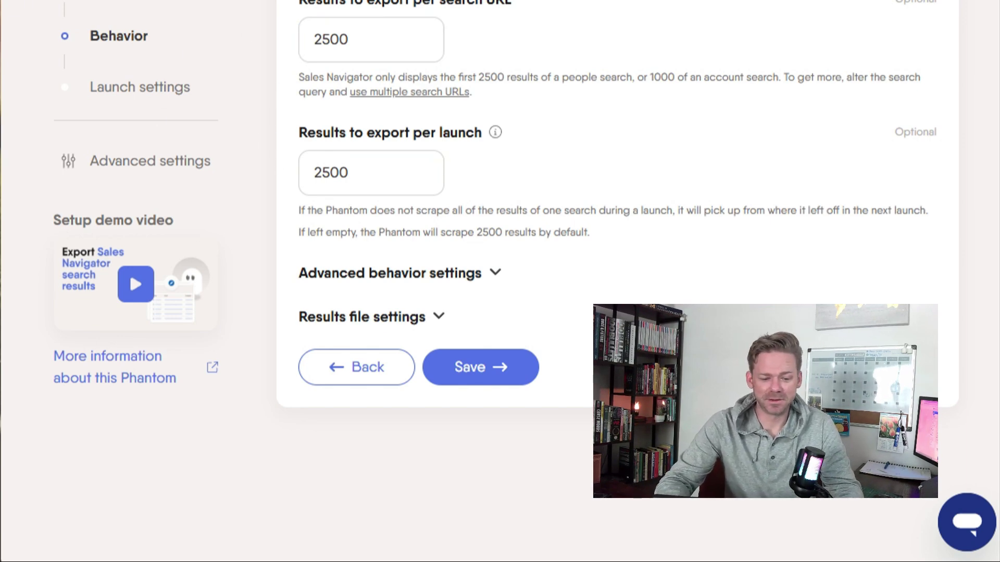
Save the behavior settings with 2500 results per search and launch, keep a single manual launch, and launch the Phantom
{"action": "left_click", "coordinate": [485, 380]}
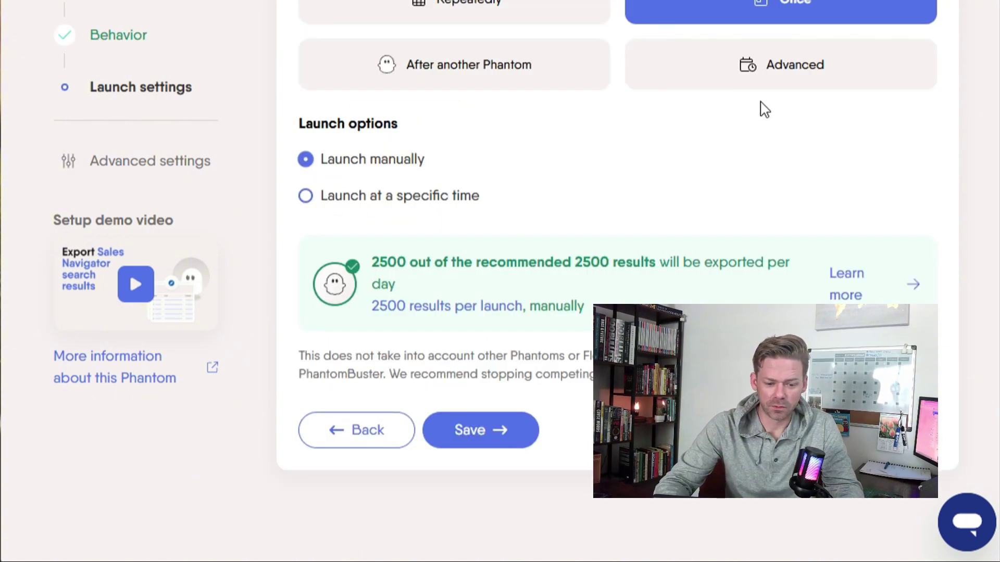
{"action": "left_click", "coordinate": [460, 445]}
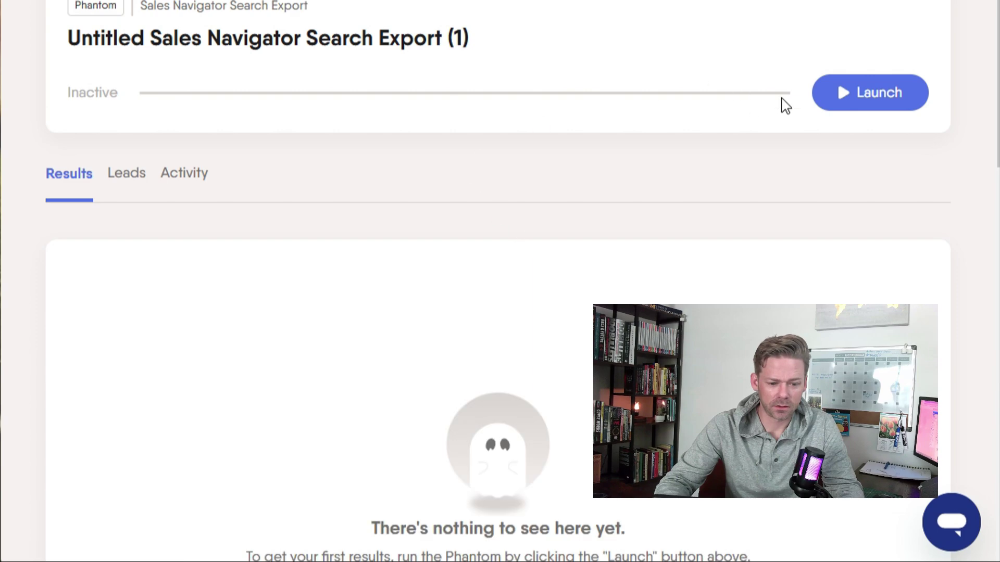
{"action": "left_click", "coordinate": [866, 96]}
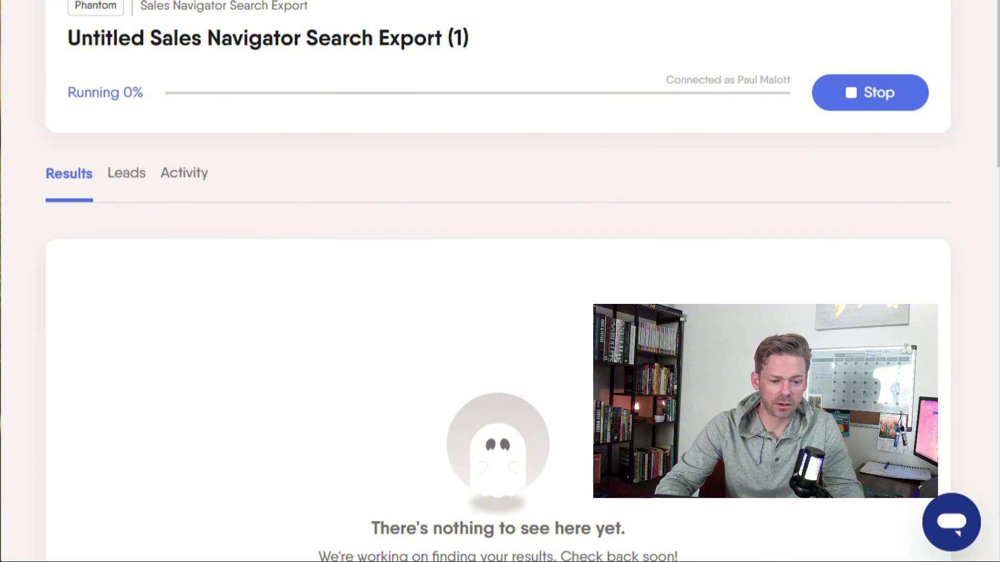
{"action": "scroll", "coordinate": [283, 194], "scroll_direction": "down", "scroll_amount": 2}
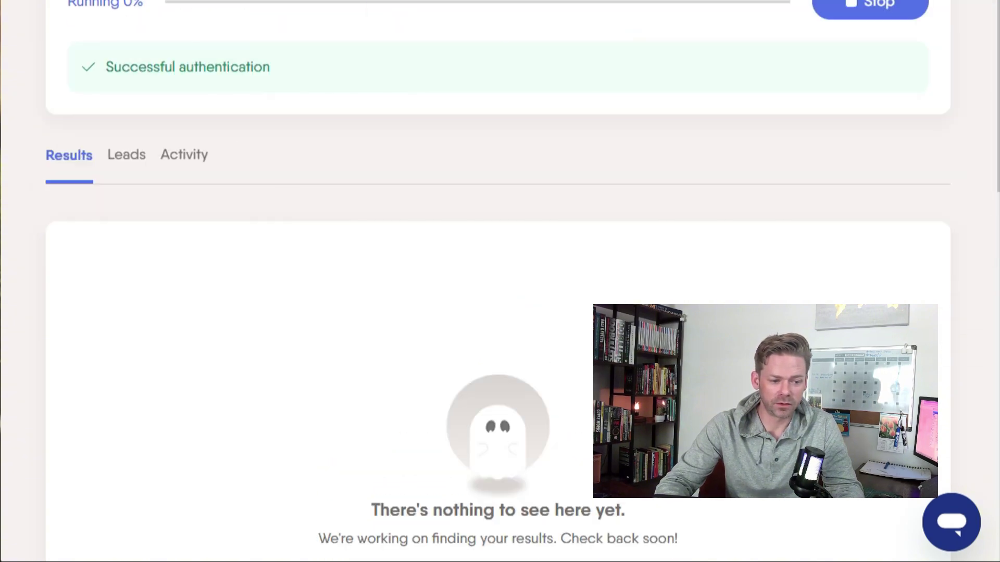
Switch to We-Connect and choose Smart Sequence as the campaign type
{"action": "key", "text": "ctrl+Tab"}
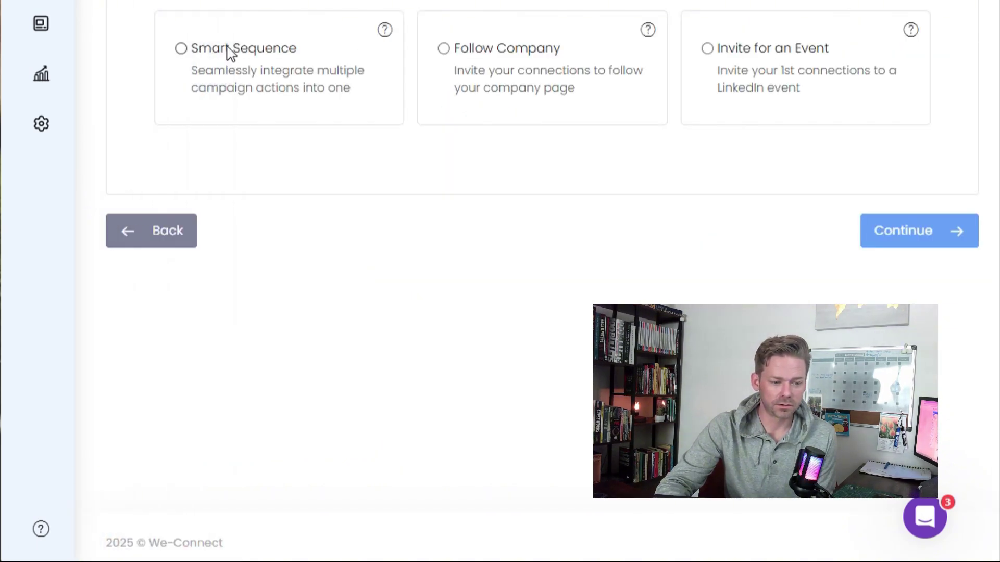
{"action": "left_click", "coordinate": [181, 48]}
{"action": "scroll", "coordinate": [376, 196], "scroll_direction": "down", "scroll_amount": 4}
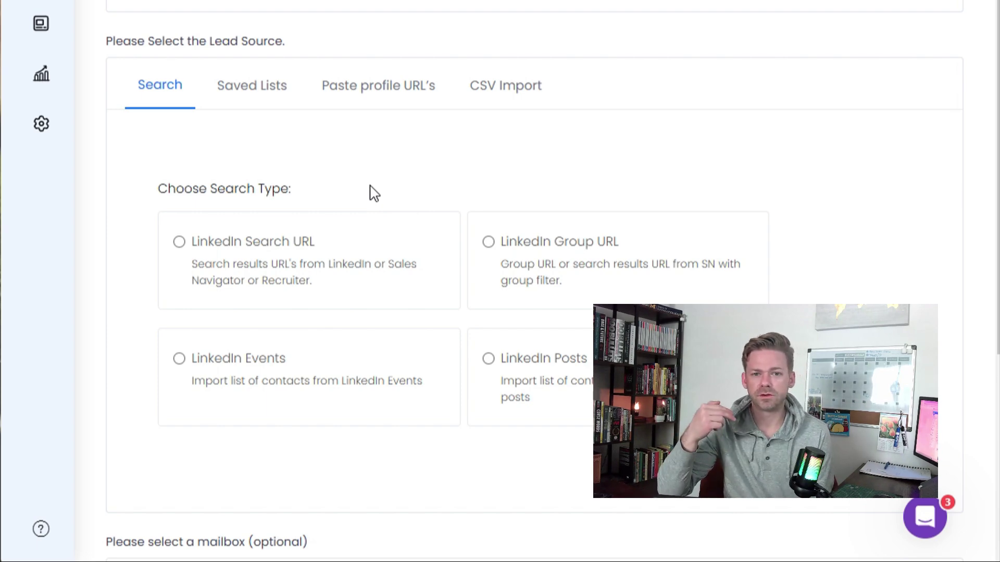
{"action": "scroll", "coordinate": [394, 99], "scroll_direction": "up", "scroll_amount": 3}
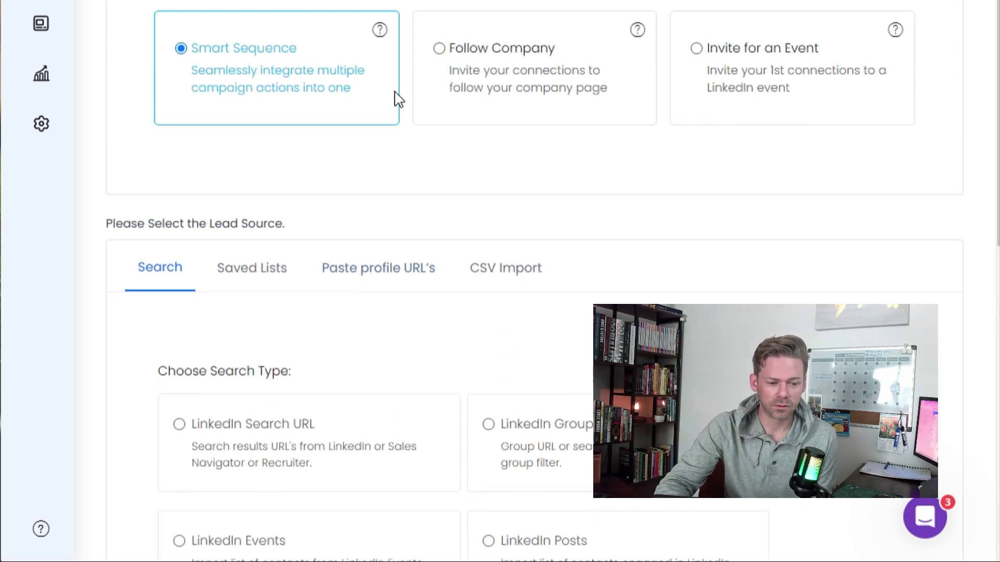
{"action": "scroll", "coordinate": [264, 21], "scroll_direction": "down", "scroll_amount": 3}
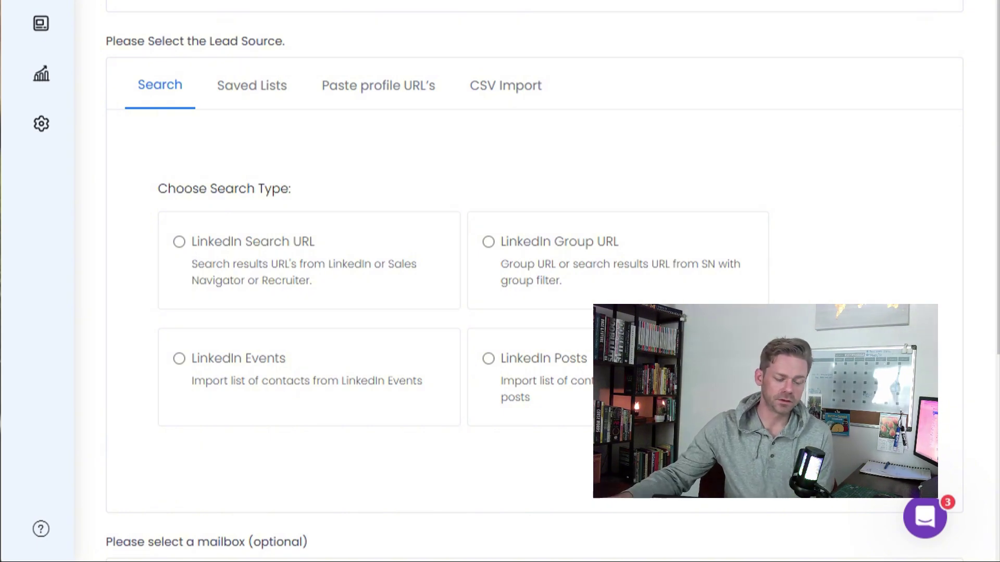
{"action": "left_click", "coordinate": [248, 269]}
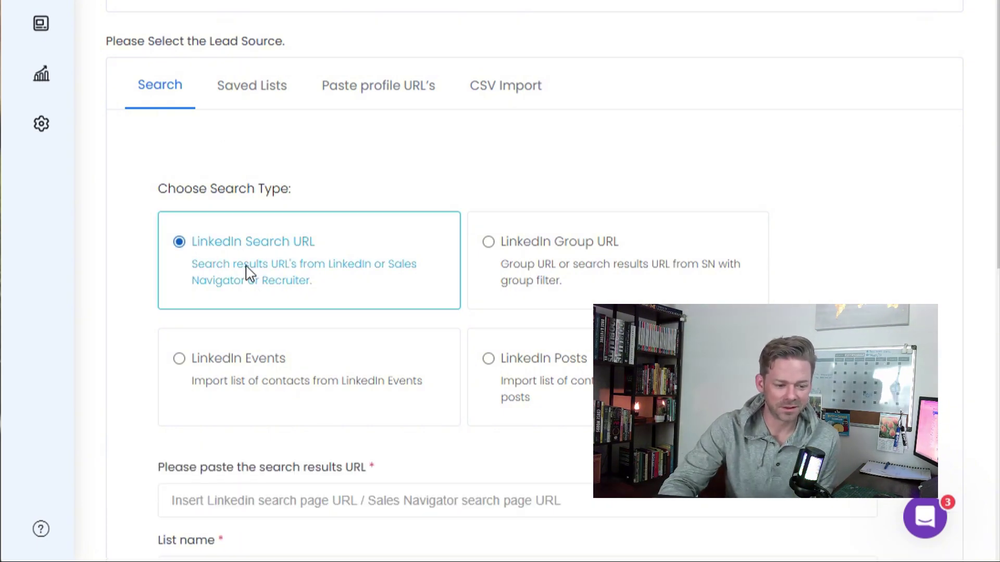
{"action": "scroll", "coordinate": [249, 270], "scroll_direction": "down", "scroll_amount": 5}
{"action": "left_click", "coordinate": [331, 228]}
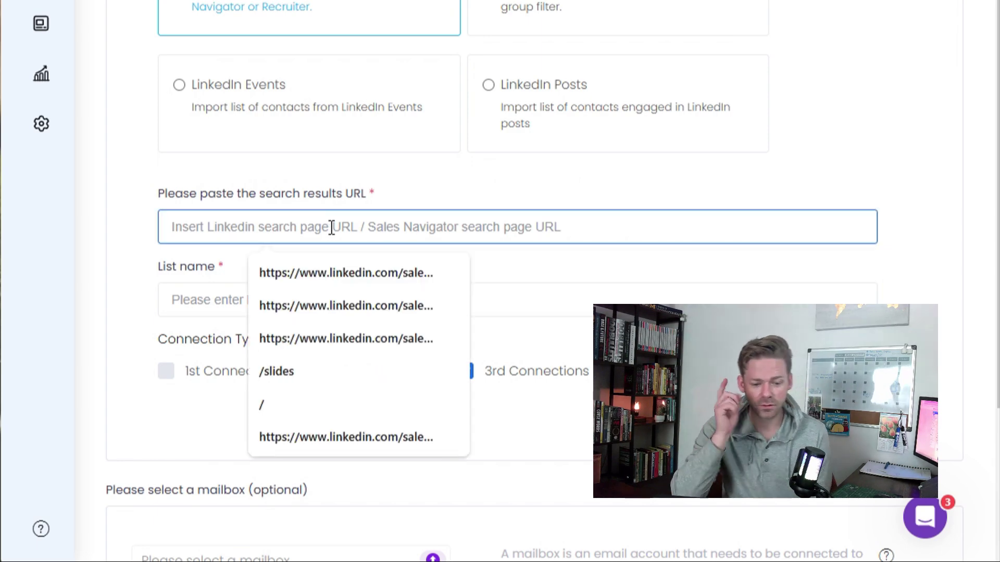
{"action": "key", "text": "ctrl+v"}
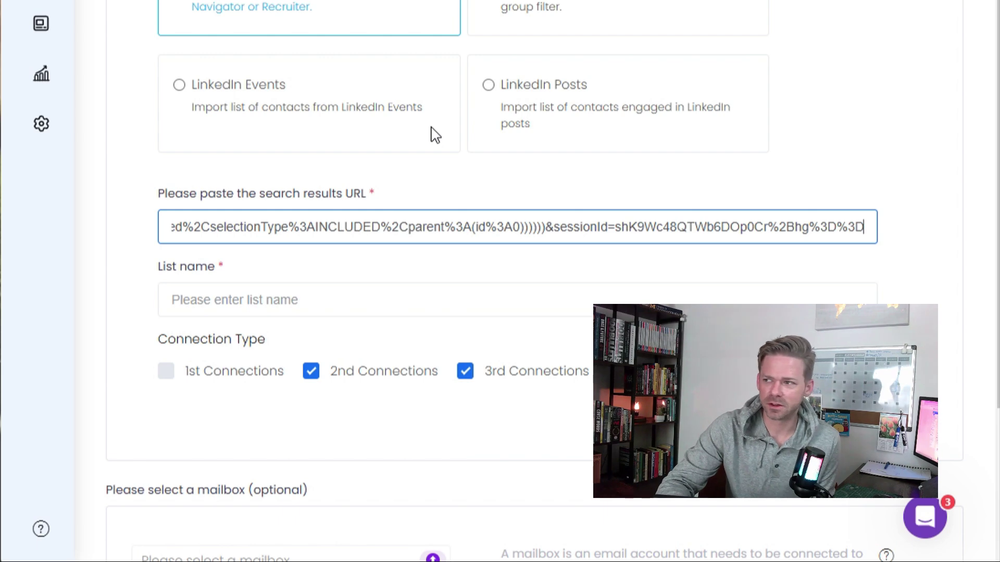
{"action": "scroll", "coordinate": [436, 135], "scroll_direction": "down", "scroll_amount": 3}
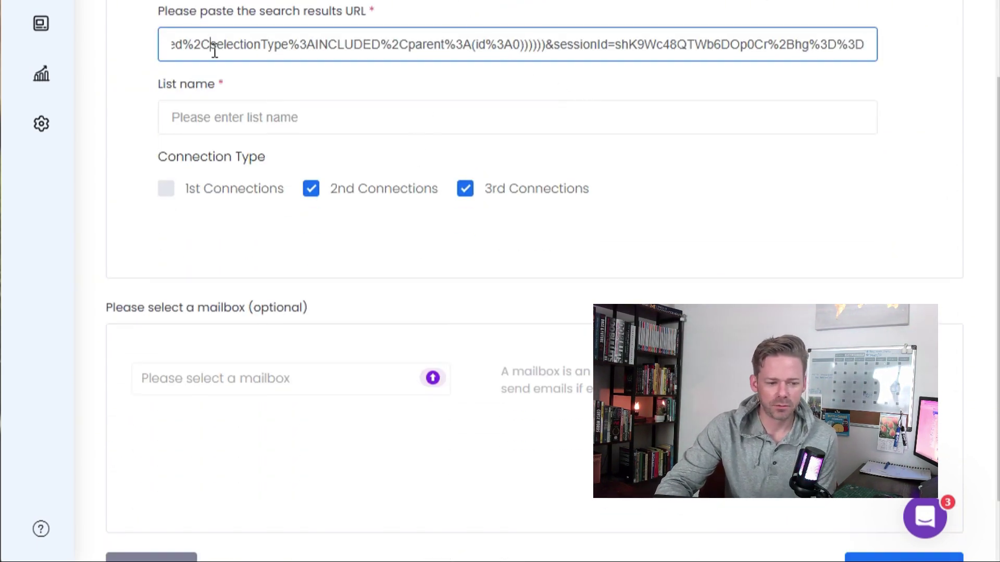
{"action": "left_click_drag", "start_coordinate": [215, 50], "coordinate": [1, 45]}
{"action": "key", "text": "BackSpace"}
{"action": "key", "text": "BackSpace"}
{"action": "key", "text": "BackSpace"}
{"action": "key", "text": "BackSpace"}
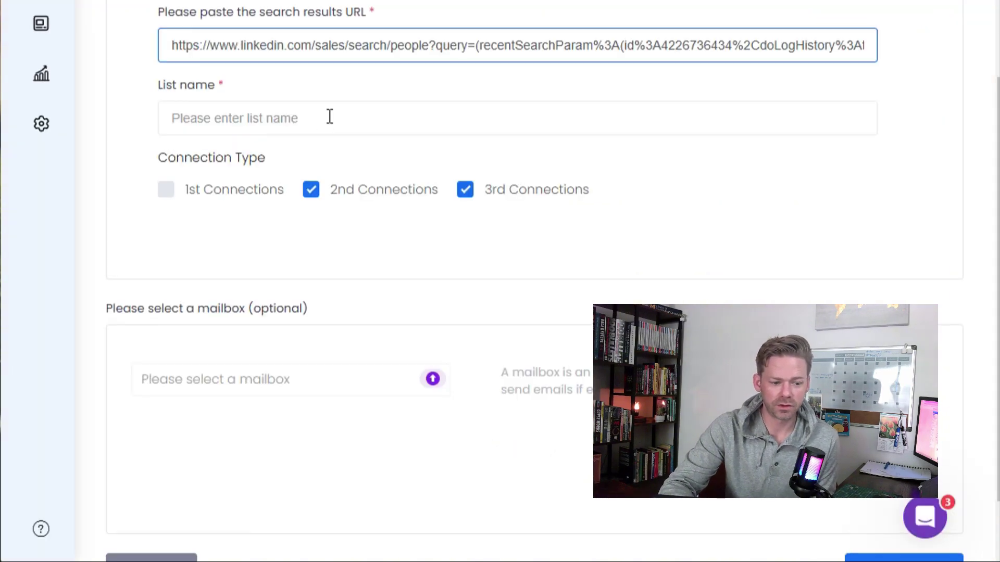
Examine the connection type options and the optional mailbox setting with its explanation
{"action": "scroll", "coordinate": [324, 104], "scroll_direction": "up", "scroll_amount": 4}
{"action": "scroll", "coordinate": [357, 192], "scroll_direction": "down", "scroll_amount": 2}
{"action": "scroll", "coordinate": [408, 220], "scroll_direction": "down", "scroll_amount": 4}
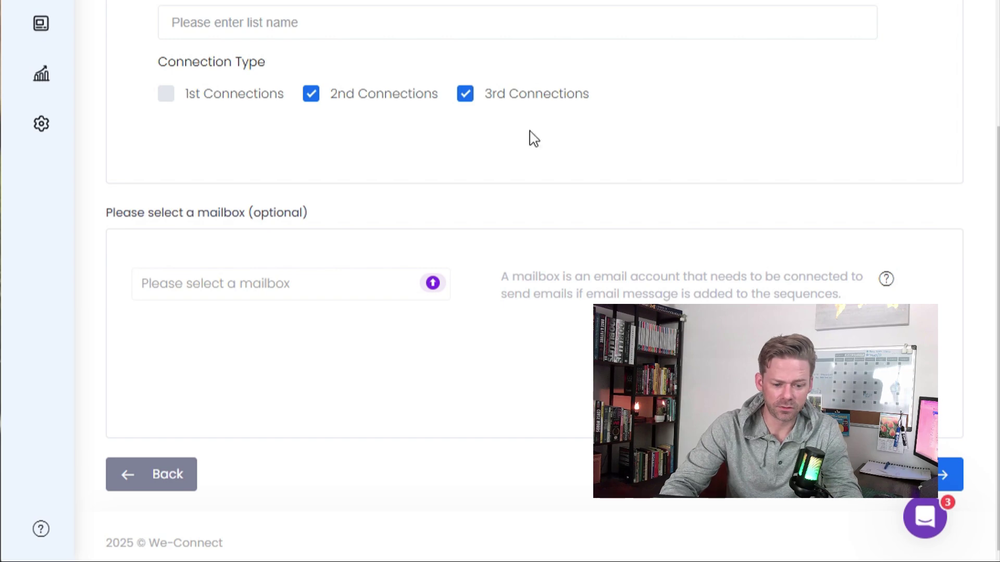
{"action": "left_click_drag", "start_coordinate": [817, 299], "coordinate": [825, 197]}
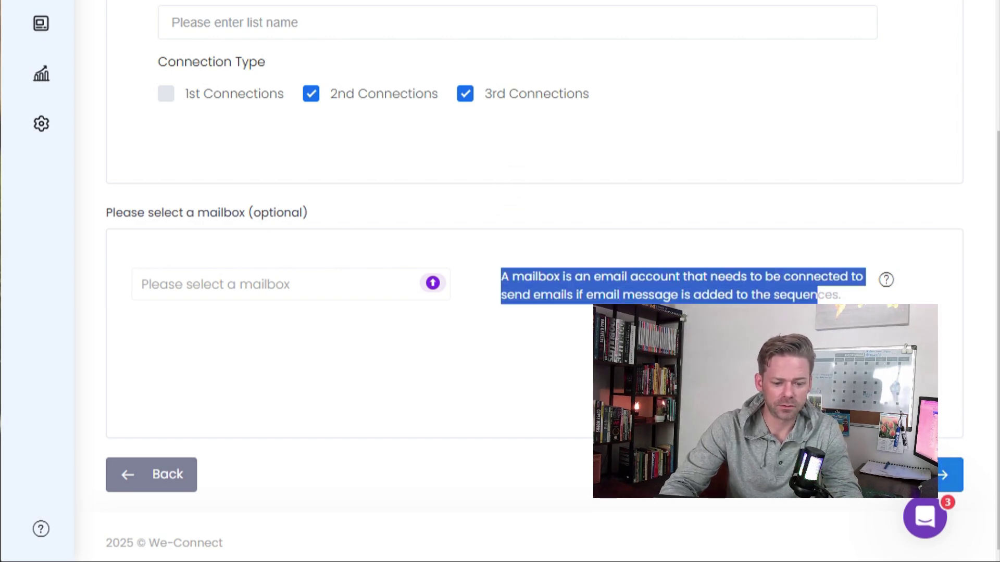
{"action": "left_click_drag", "start_coordinate": [884, 294], "coordinate": [863, 174]}
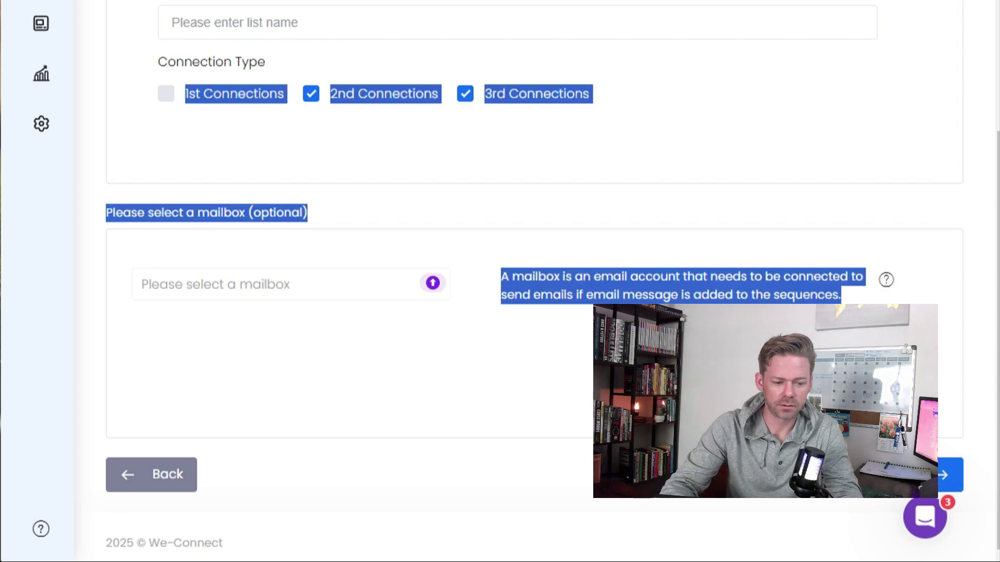
{"action": "left_click", "coordinate": [865, 323]}
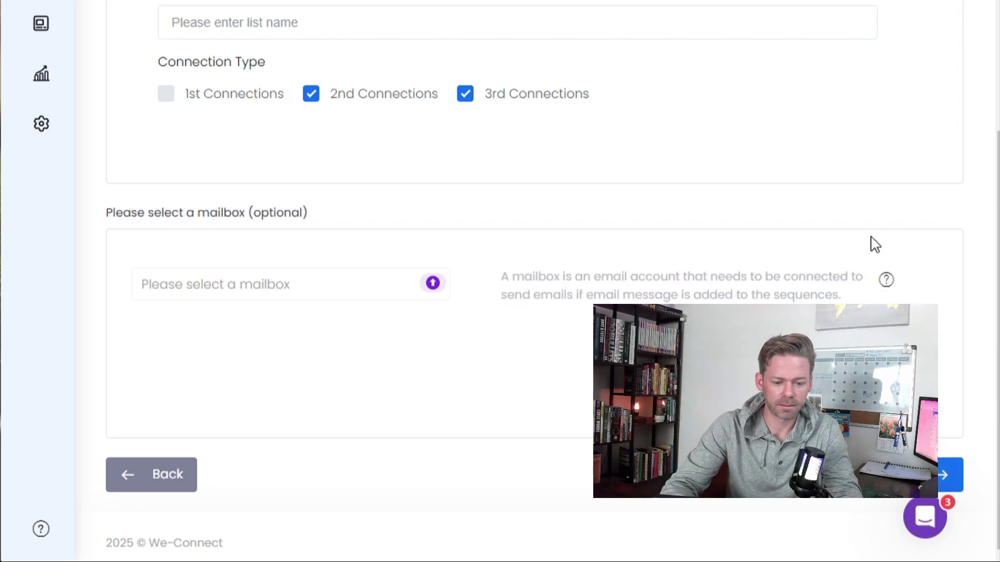
Fill in the campaign name above the campaign type options
{"action": "scroll", "coordinate": [841, 116], "scroll_direction": "up", "scroll_amount": 15}
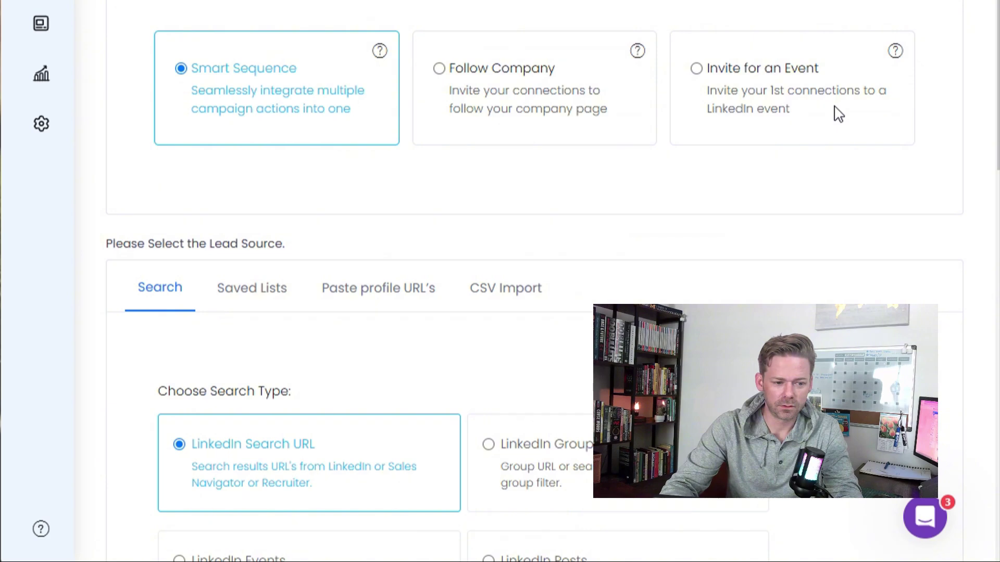
{"action": "left_click", "coordinate": [313, 1]}
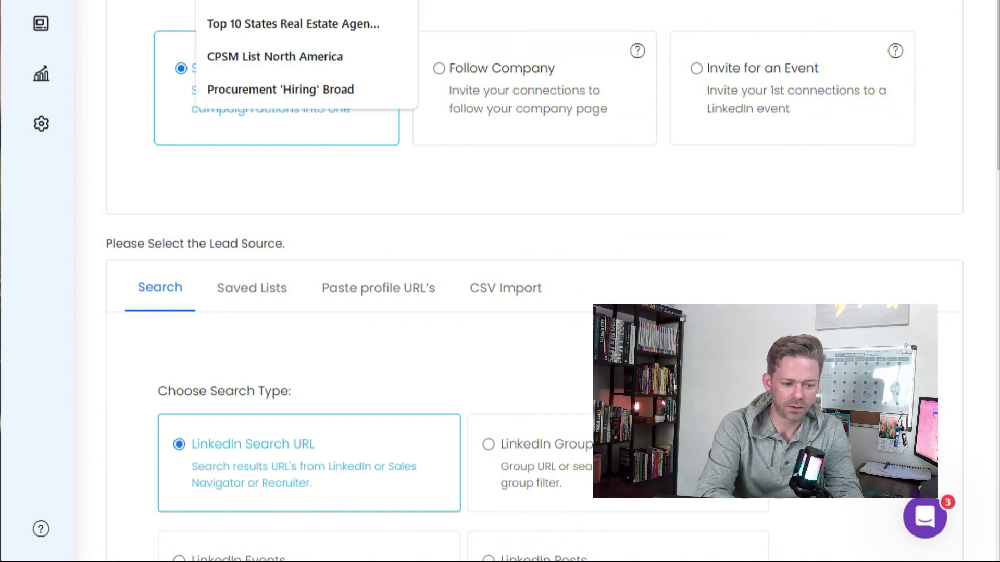
{"action": "scroll", "coordinate": [535, 283], "scroll_direction": "down", "scroll_amount": 1}
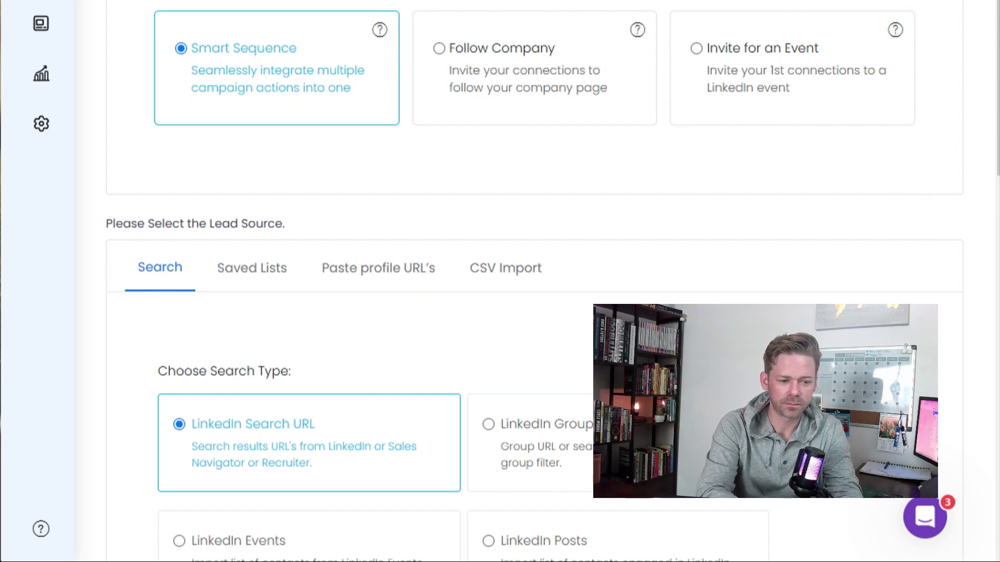
Name the lead list Owners in South Carolina, keep 2nd and 3rd connections, and continue the campaign setup
{"action": "scroll", "coordinate": [879, 498], "scroll_direction": "down", "scroll_amount": 10}
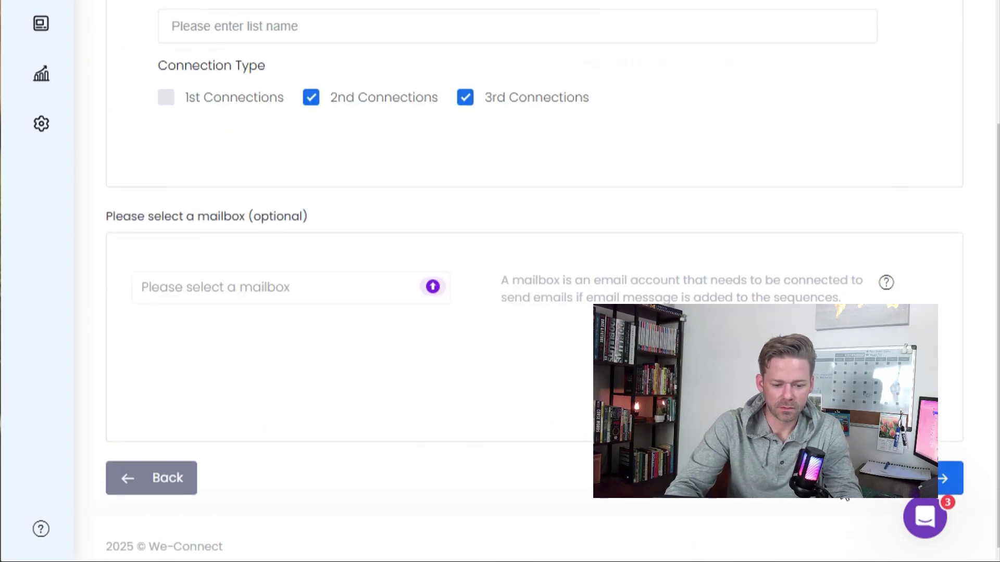
{"action": "left_click", "coordinate": [878, 499]}
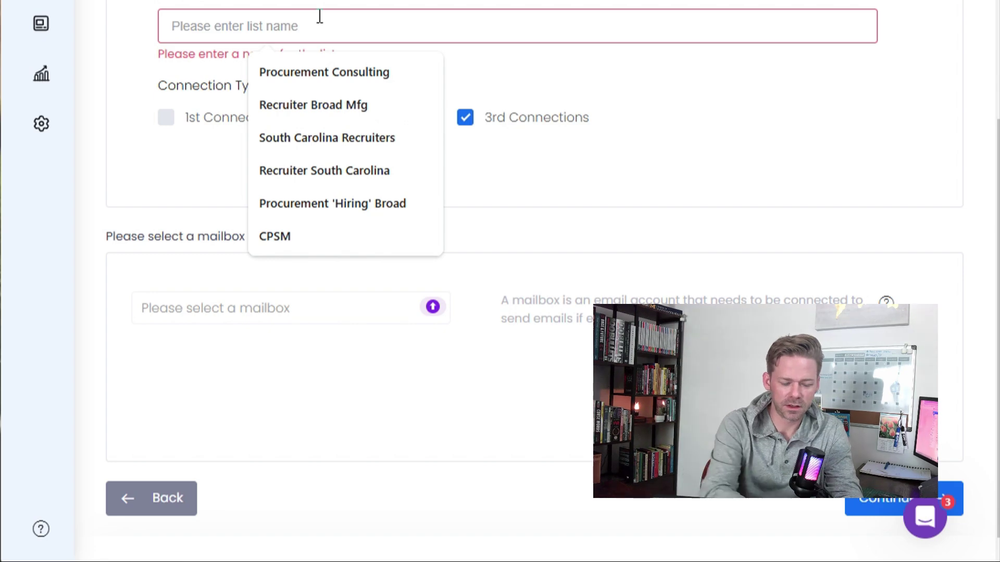
{"action": "type", "text": "Owners in South Carolina"}
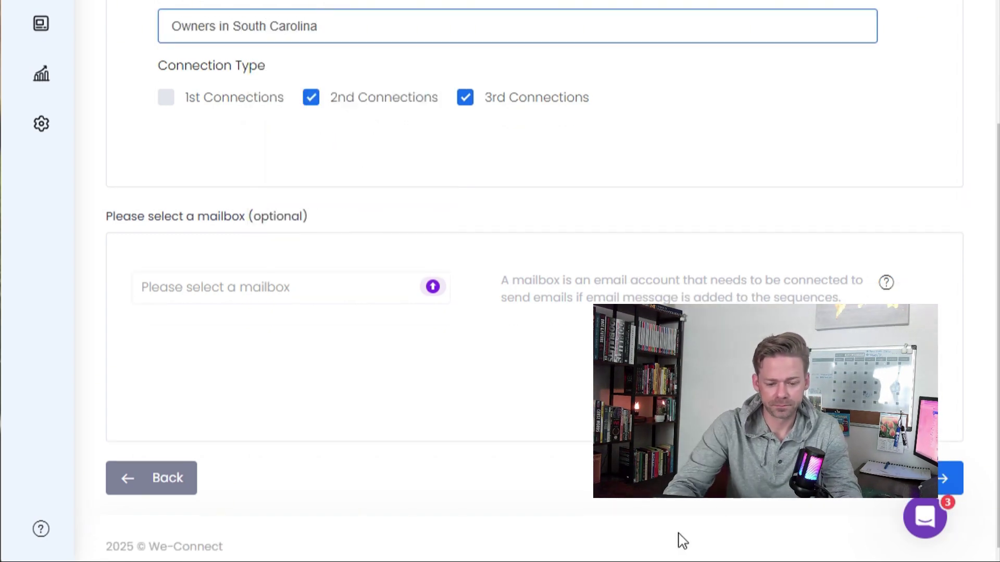
{"action": "left_click", "coordinate": [930, 482]}
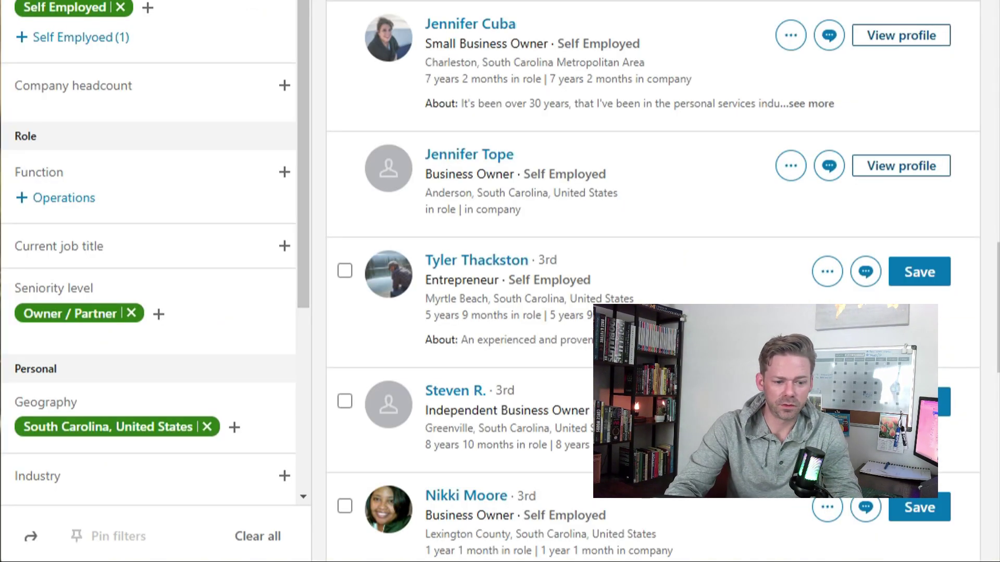
Switch to the finished Sales Navigator Search Export in PhantomBuster and download its results
{"action": "scroll", "coordinate": [323, 11], "scroll_direction": "up", "scroll_amount": 3}
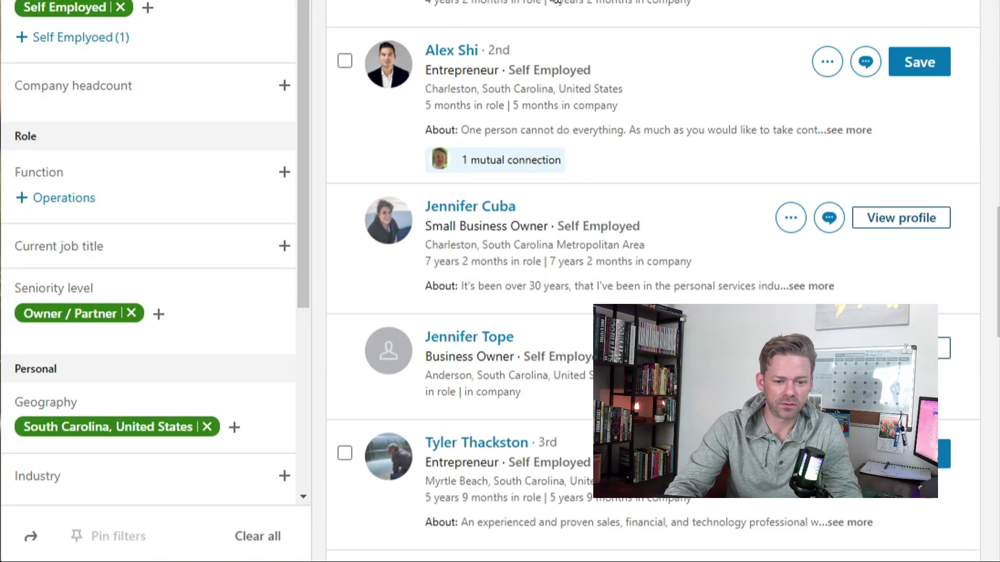
{"action": "scroll", "coordinate": [323, 11], "scroll_direction": "down", "scroll_amount": 7}
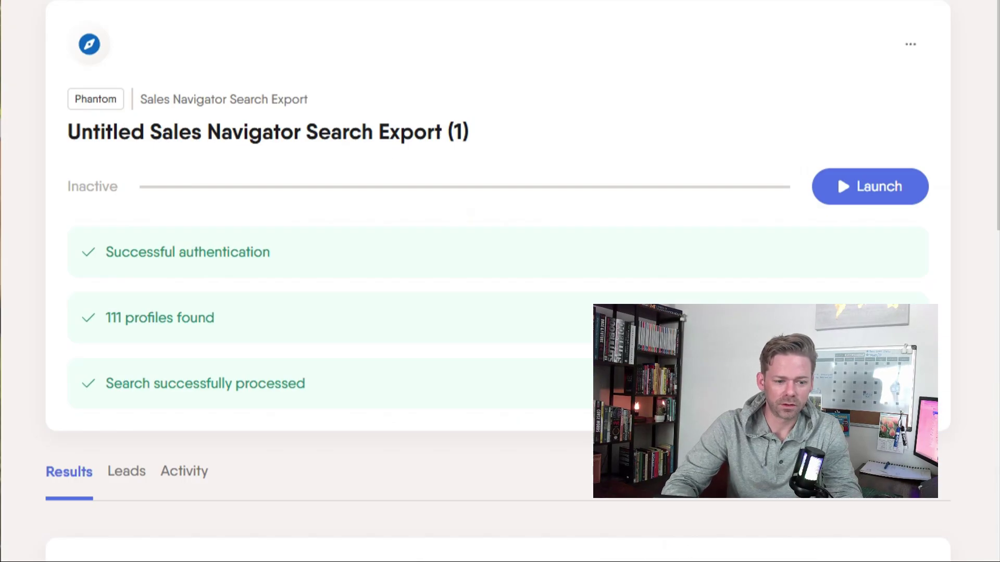
{"action": "scroll", "coordinate": [547, 307], "scroll_direction": "down", "scroll_amount": 2}
{"action": "scroll", "coordinate": [482, 245], "scroll_direction": "up", "scroll_amount": 5}
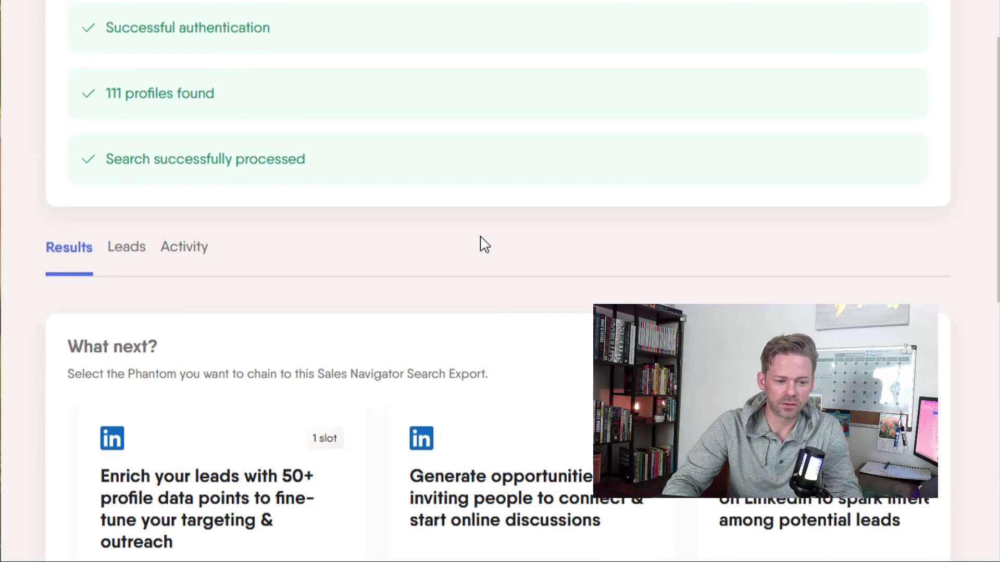
{"action": "scroll", "coordinate": [178, 444], "scroll_direction": "down", "scroll_amount": 10}
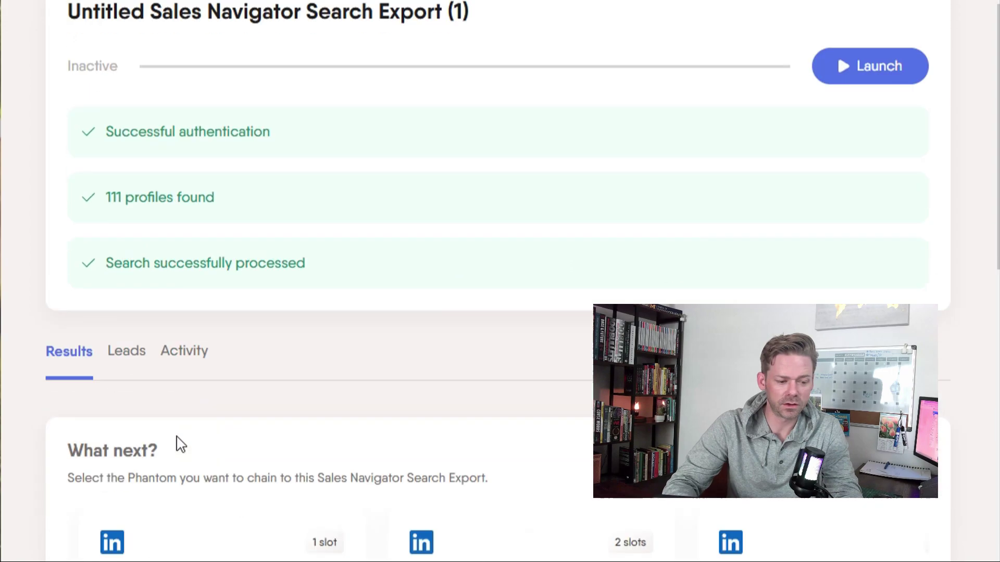
{"action": "scroll", "coordinate": [178, 445], "scroll_direction": "down", "scroll_amount": 5}
{"action": "scroll", "coordinate": [259, 227], "scroll_direction": "up", "scroll_amount": 18}
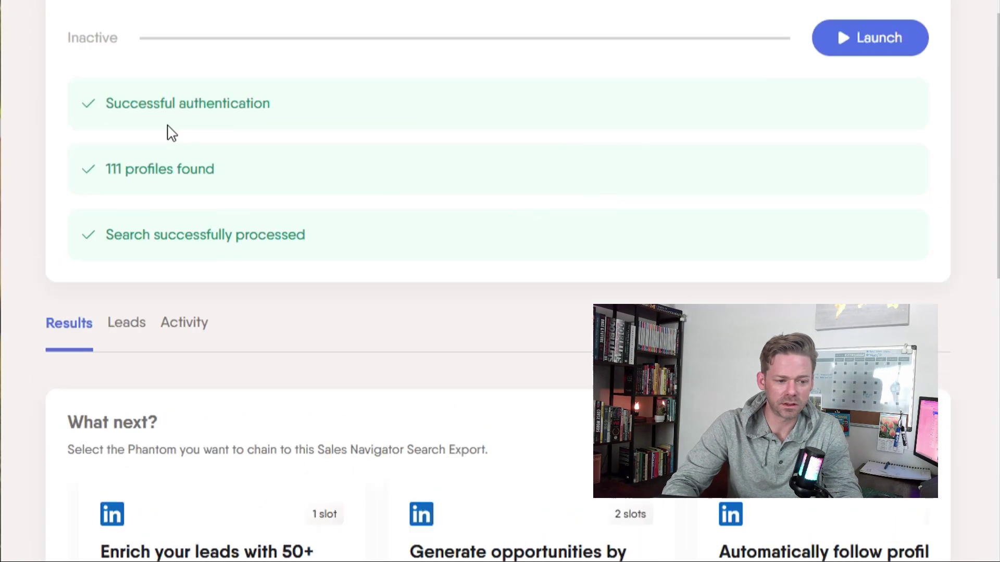
{"action": "scroll", "coordinate": [174, 93], "scroll_direction": "down", "scroll_amount": 6}
{"action": "scroll", "coordinate": [182, 148], "scroll_direction": "down", "scroll_amount": 10}
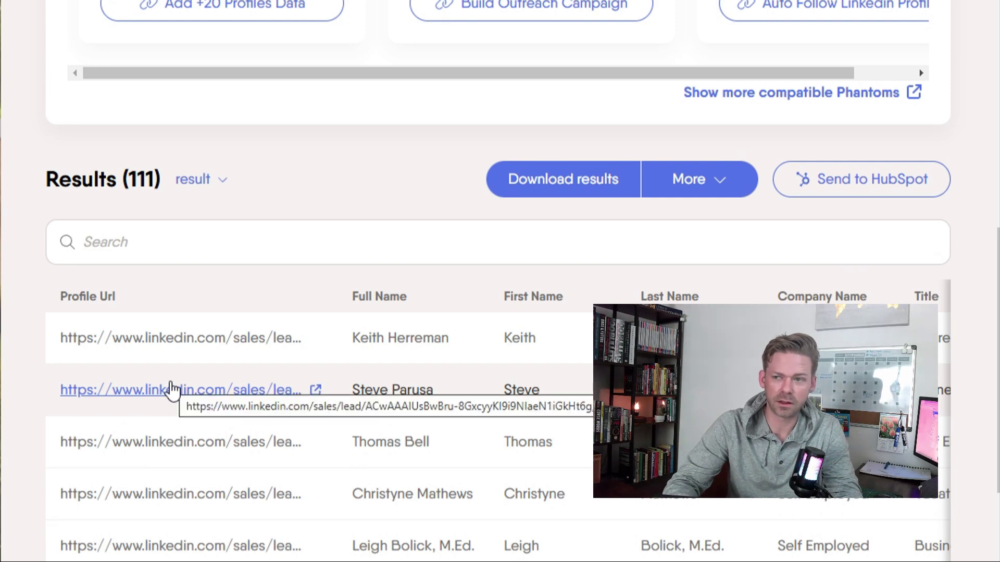
{"action": "left_click", "coordinate": [560, 185]}
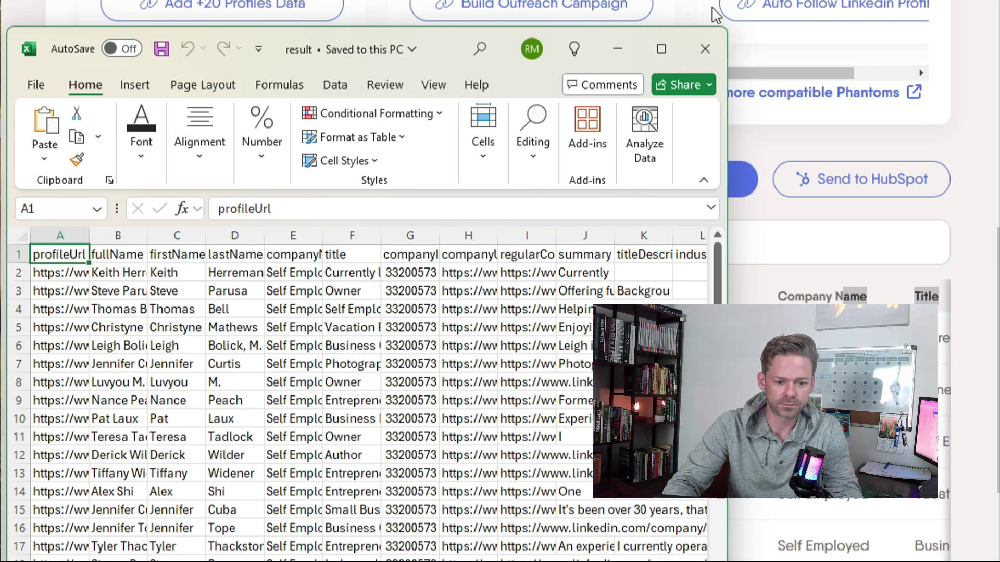
Reposition the downloaded result spreadsheet's window and widen it so that more of its columns fit on screen
{"action": "left_click_drag", "start_coordinate": [459, 41], "coordinate": [605, 2]}
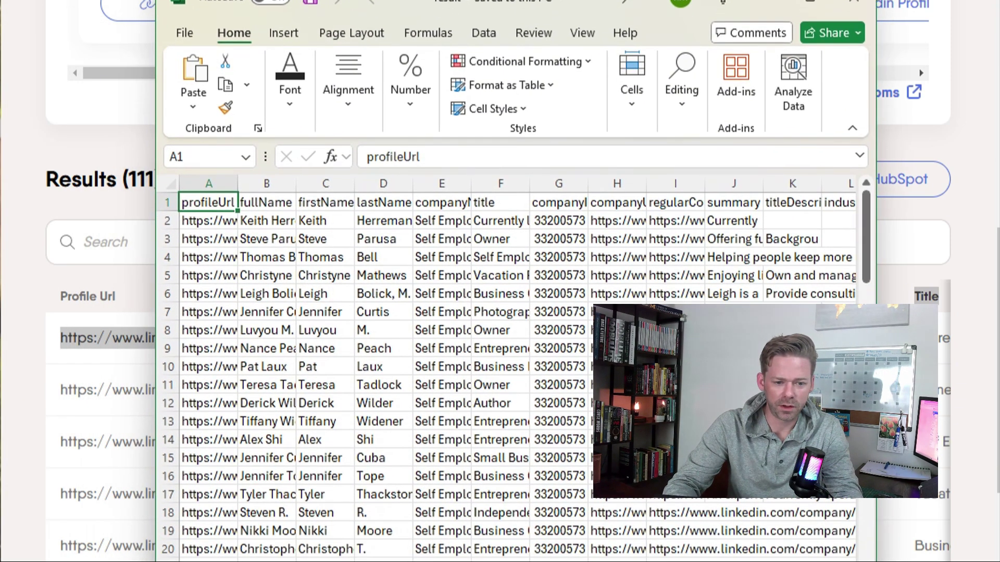
{"action": "left_click_drag", "start_coordinate": [155, 211], "coordinate": [38, 210]}
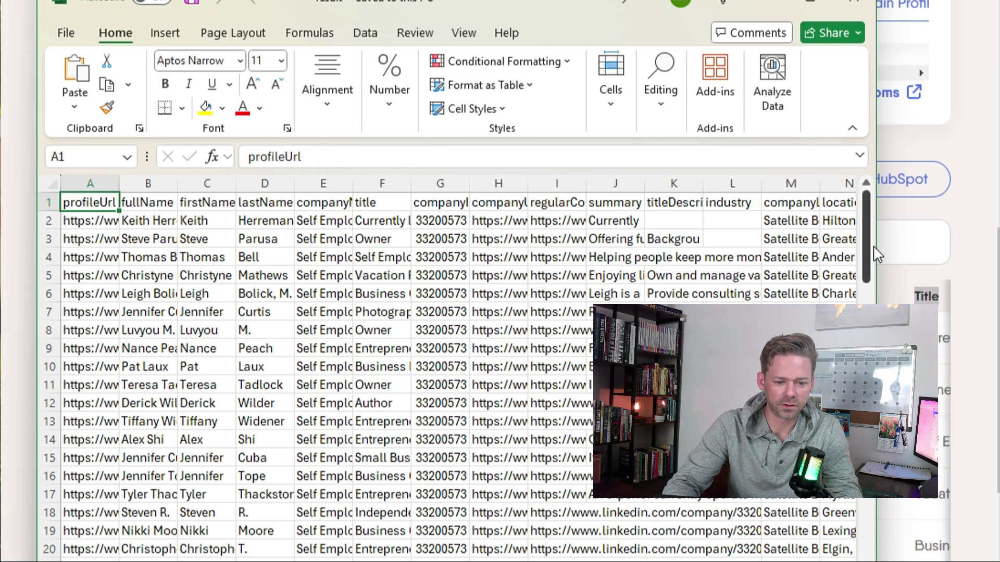
{"action": "left_click_drag", "start_coordinate": [877, 247], "coordinate": [990, 256]}
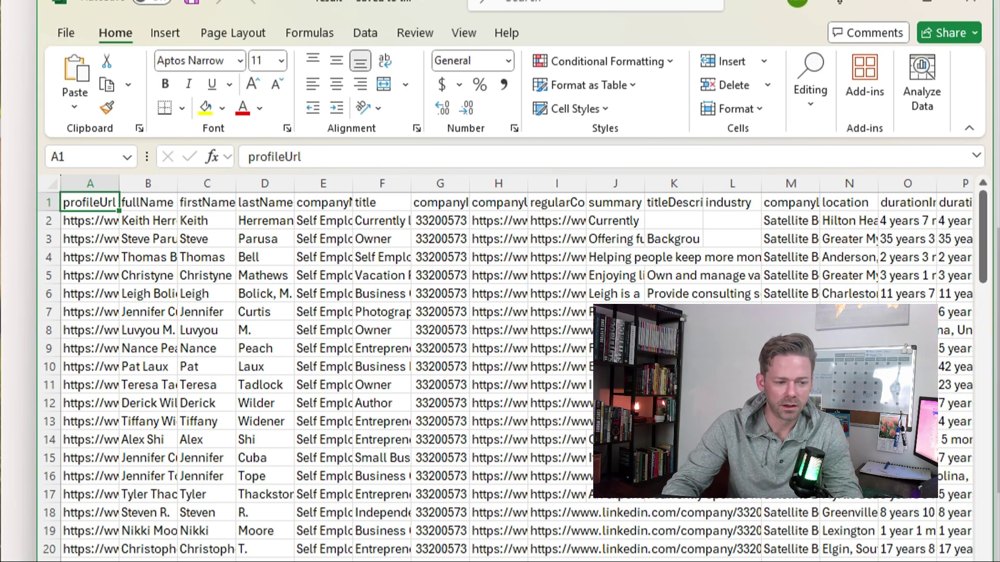
{"action": "left_click_drag", "start_coordinate": [37, 50], "coordinate": [5, 50]}
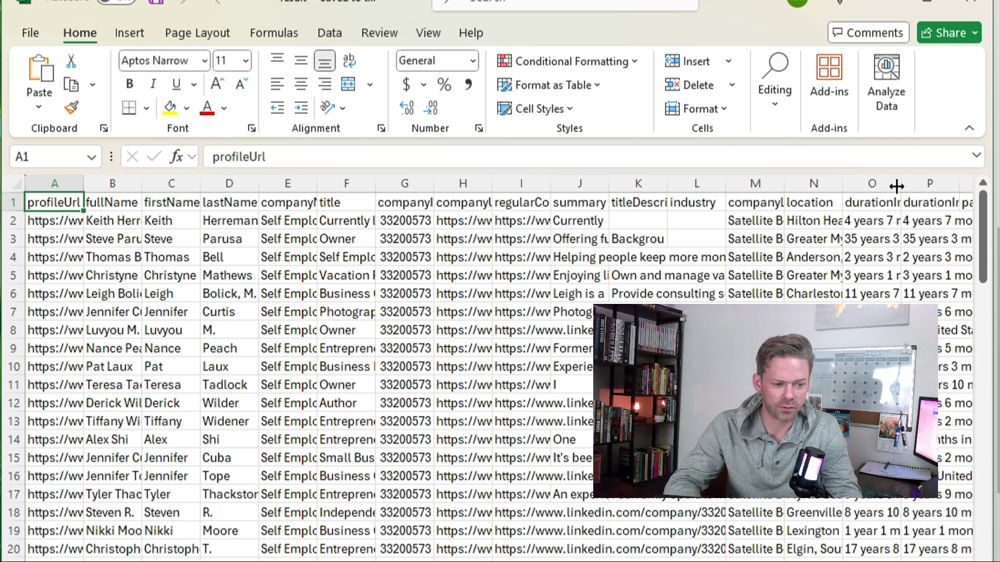
Check the location, company and title fields of the first leads and widen the summary column
{"action": "left_click", "coordinate": [810, 240]}
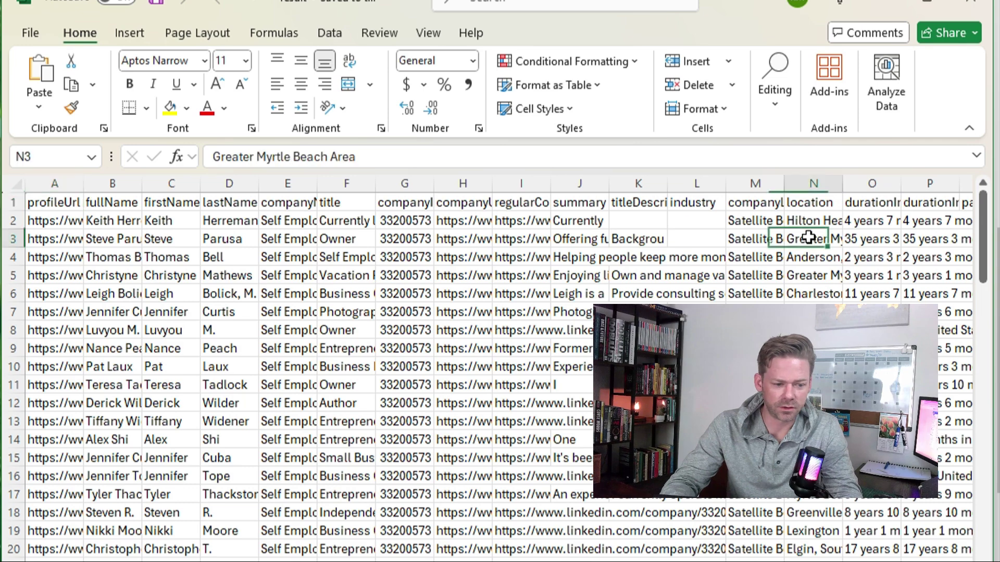
{"action": "left_click", "coordinate": [197, 220]}
{"action": "key", "text": "Right"}
{"action": "key", "text": "Right"}
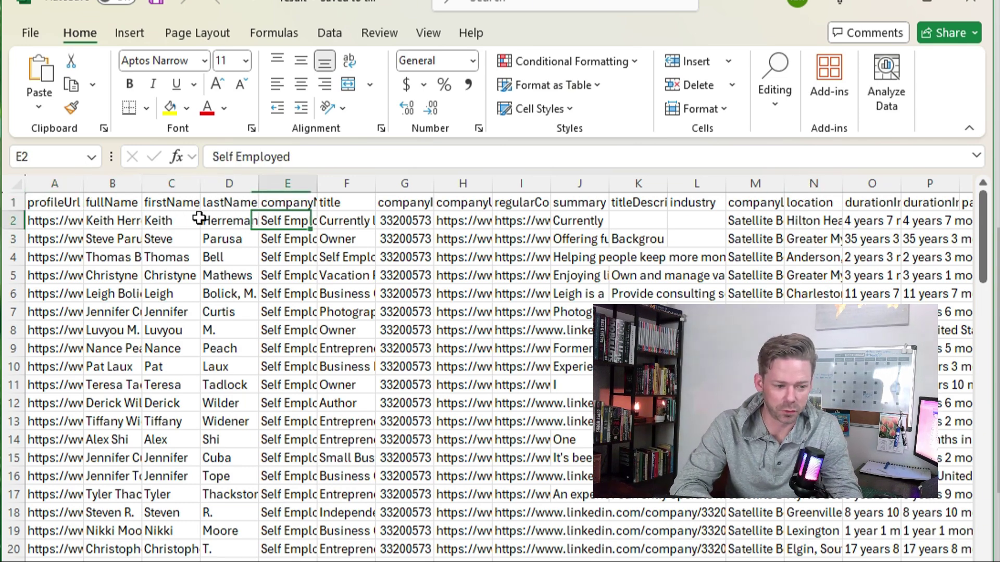
{"action": "key", "text": "Right"}
{"action": "key", "text": "Right"}
{"action": "key", "text": "Left"}
{"action": "key", "text": "Right"}
{"action": "key", "text": "Right"}
{"action": "key", "text": "Right"}
{"action": "key", "text": "Right"}
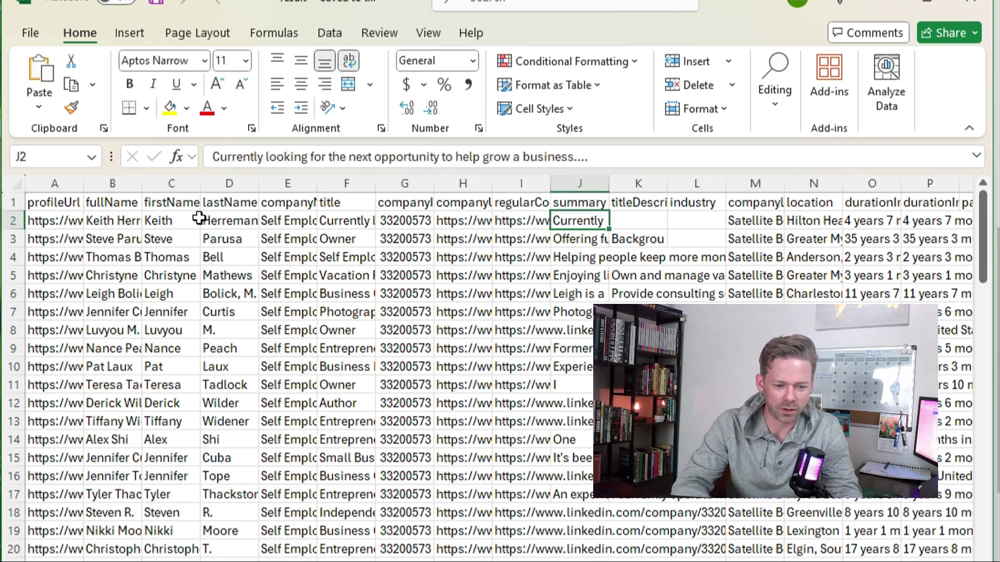
{"action": "left_click_drag", "start_coordinate": [609, 186], "coordinate": [769, 204]}
Examine the lead data along row 6, from the summary through connection degree and premium status to defaultProfileUrl
{"action": "left_click", "coordinate": [613, 295]}
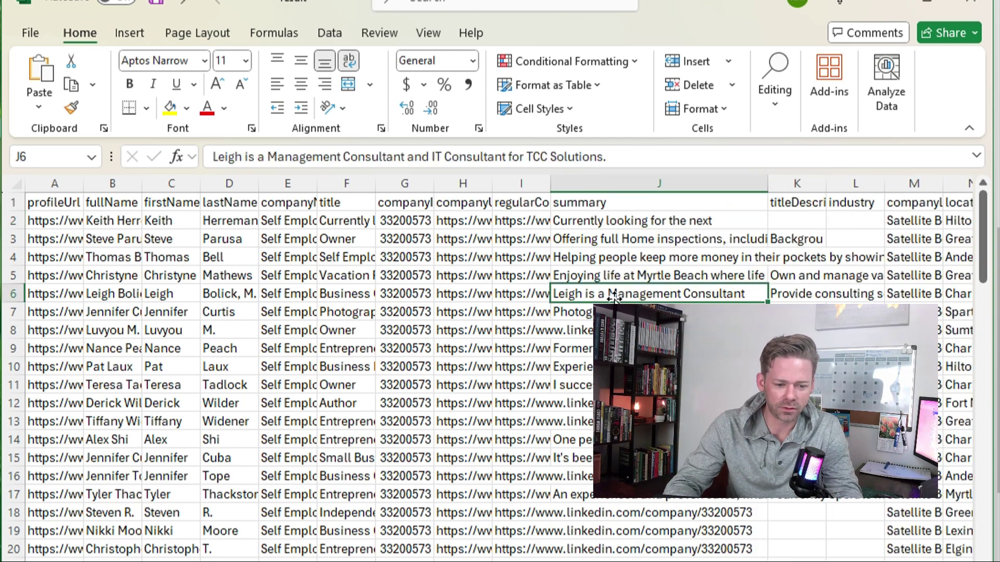
{"action": "key", "text": "Right"}
{"action": "key", "text": "Right"}
{"action": "key", "text": "Right"}
{"action": "key", "text": "Right"}
{"action": "key", "text": "Right"}
{"action": "key", "text": "Right"}
{"action": "key", "text": "Right"}
{"action": "key", "text": "Right"}
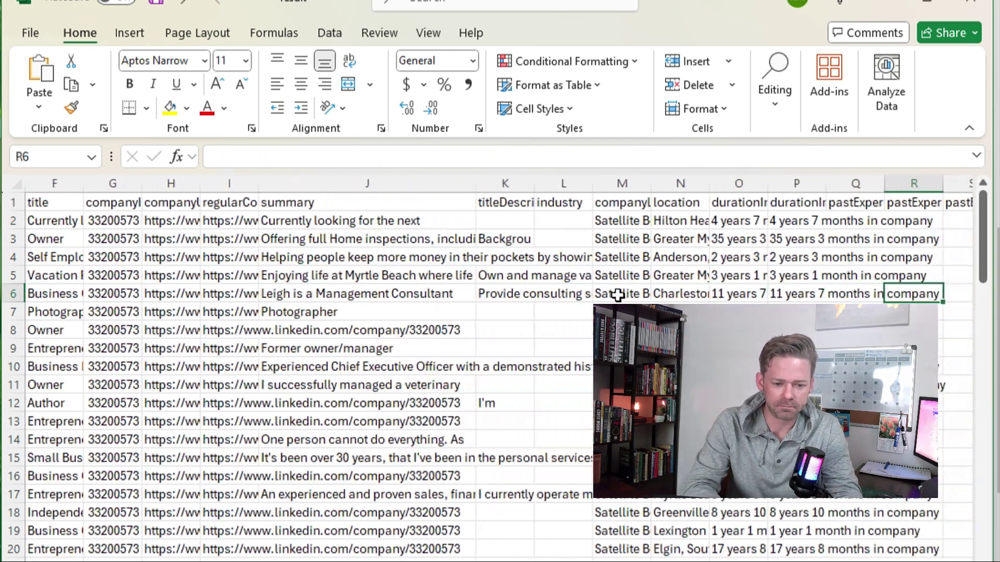
{"action": "key", "text": "Right"}
{"action": "key", "text": "Right"}
{"action": "key", "text": "Right"}
{"action": "key", "text": "Right"}
{"action": "key", "text": "Right"}
{"action": "key", "text": "Right"}
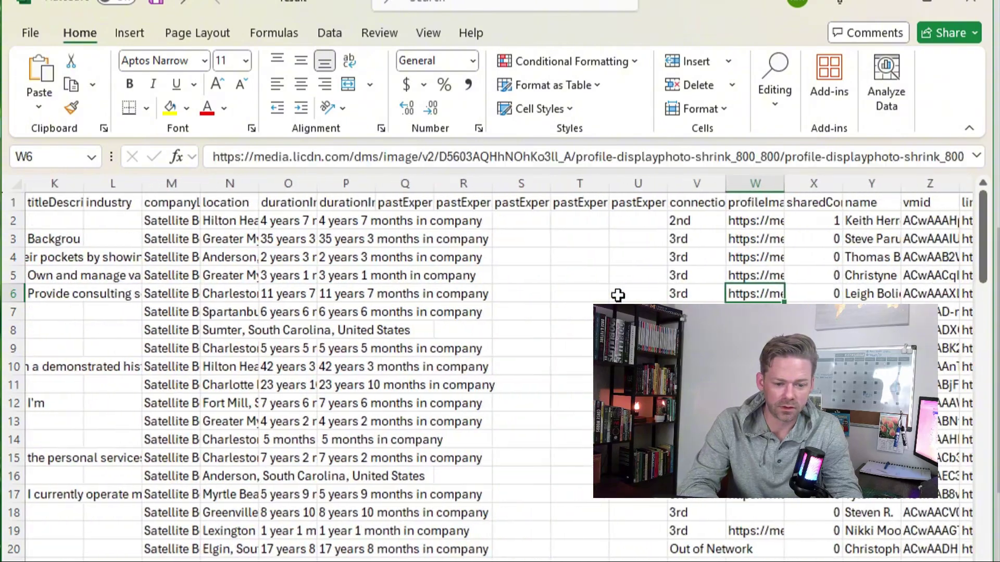
{"action": "key", "text": "Right"}
{"action": "key", "text": "Right"}
{"action": "key", "text": "Right"}
{"action": "key", "text": "Right"}
{"action": "key", "text": "Right"}
{"action": "key", "text": "Right"}
{"action": "key", "text": "Right"}
{"action": "key", "text": "Right"}
{"action": "key", "text": "Right"}
{"action": "key", "text": "Right"}
{"action": "key", "text": "Right"}
{"action": "key", "text": "Right"}
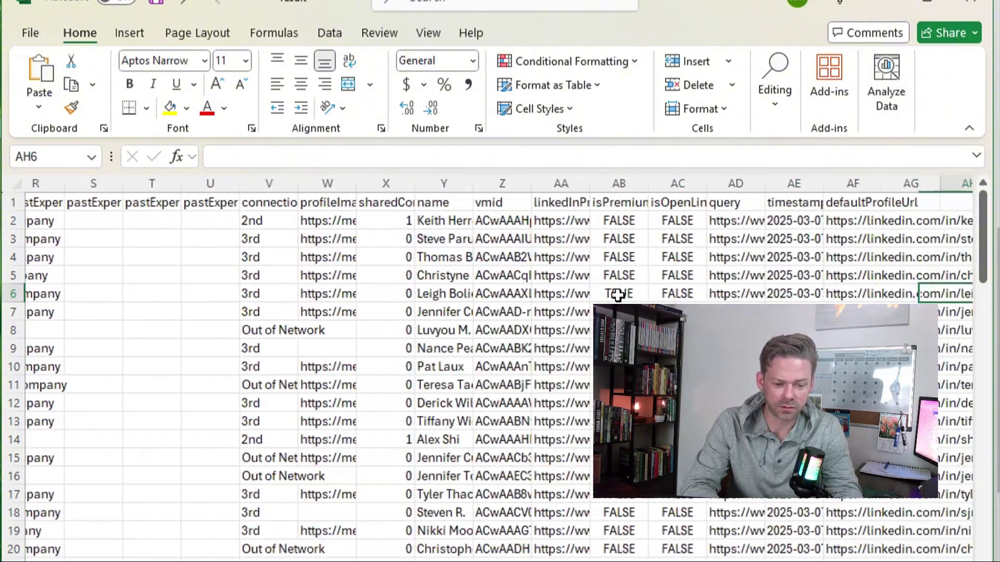
{"action": "key", "text": "Right"}
{"action": "key", "text": "Right"}
{"action": "key", "text": "Right"}
{"action": "key", "text": "Right"}
{"action": "key", "text": "Right"}
{"action": "key", "text": "Right"}
{"action": "key", "text": "Right"}
{"action": "key", "text": "Right"}
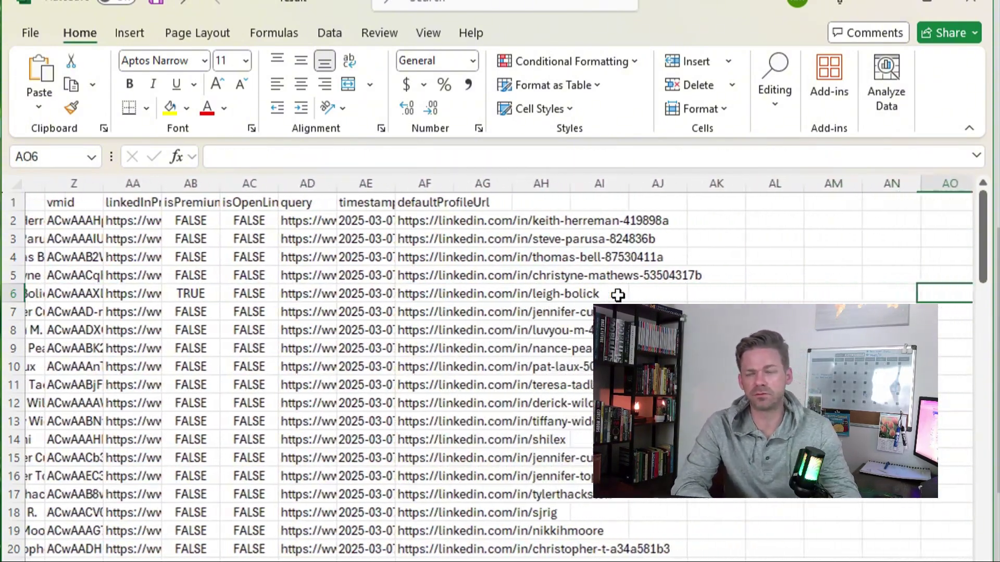
{"action": "key", "text": "Right"}
Go back along row 6 to the lead's profileUrl cell in the first column
{"action": "key", "text": "Left"}
{"action": "key", "text": "Left"}
{"action": "key", "text": "Left"}
{"action": "key", "text": "Left"}
{"action": "key", "text": "Left"}
{"action": "key", "text": "Left"}
{"action": "key", "text": "Left"}
{"action": "key", "text": "Left"}
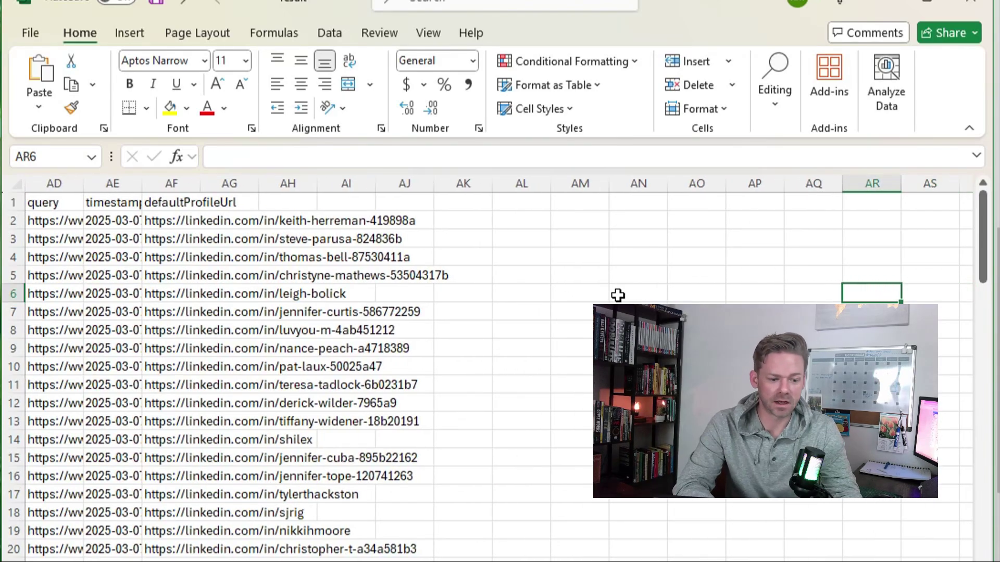
{"action": "key", "text": "Left"}
{"action": "key", "text": "Left"}
{"action": "key", "text": "Left"}
{"action": "key", "text": "Left"}
{"action": "key", "text": "Left"}
{"action": "key", "text": "Left"}
{"action": "key", "text": "Left"}
{"action": "key", "text": "Left"}
{"action": "key", "text": "Left"}
{"action": "key", "text": "Left"}
{"action": "key", "text": "Left"}
{"action": "key", "text": "Left"}
{"action": "key", "text": "Left"}
{"action": "key", "text": "Left"}
{"action": "key", "text": "Left"}
{"action": "key", "text": "Left"}
{"action": "key", "text": "Left"}
{"action": "key", "text": "Left"}
{"action": "key", "text": "Left"}
{"action": "key", "text": "Left"}
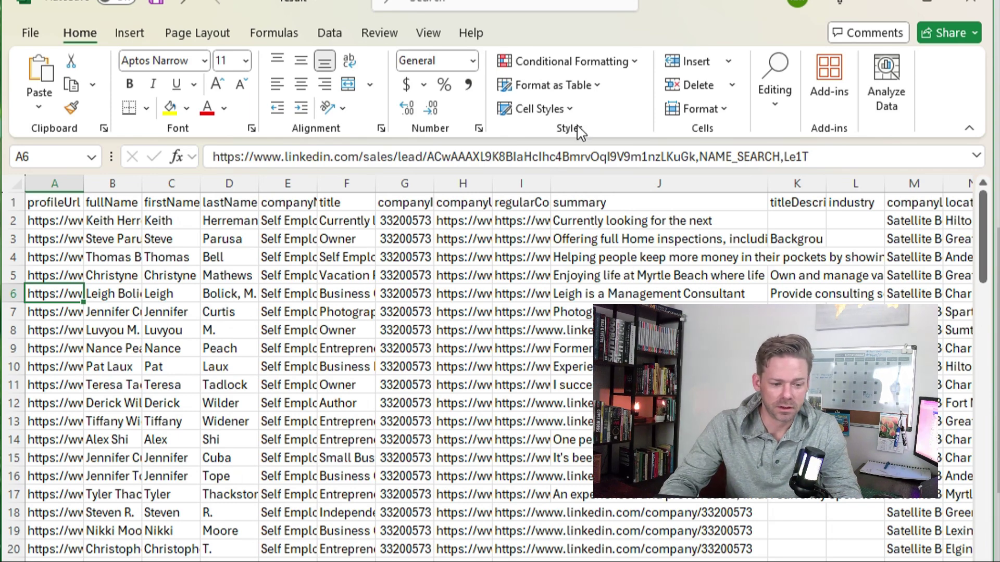
Return from the spreadsheet to the We-Connect campaign sequence and view the actions available for Step 1
{"action": "key", "text": "alt+Tab"}
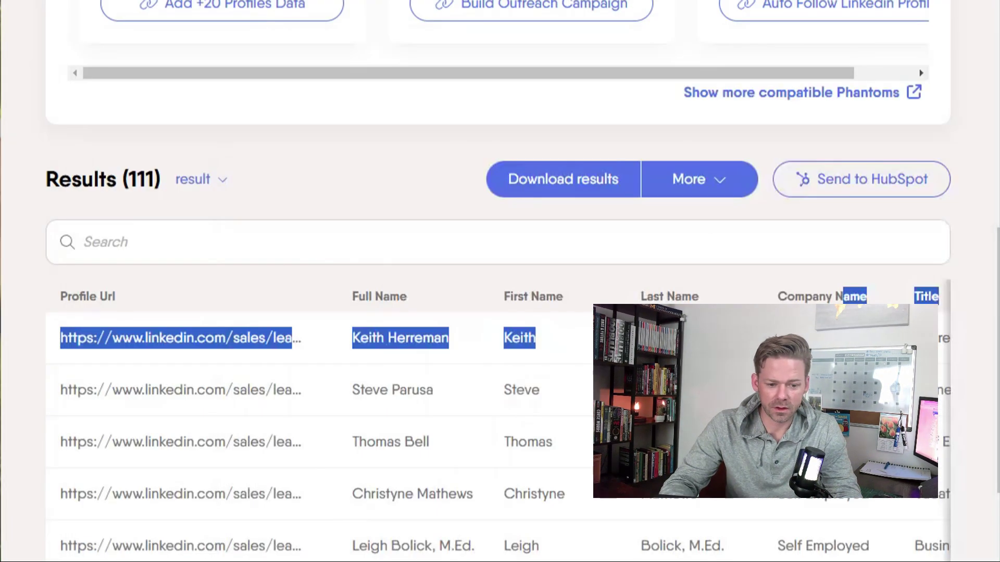
{"action": "scroll", "coordinate": [562, 521], "scroll_direction": "up", "scroll_amount": 7}
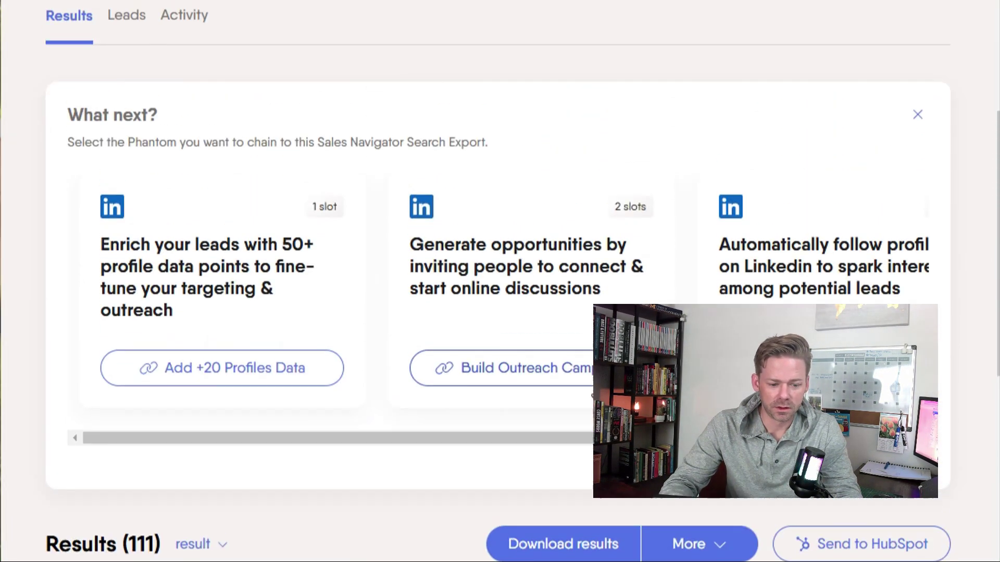
{"action": "scroll", "coordinate": [561, 521], "scroll_direction": "up", "scroll_amount": 9}
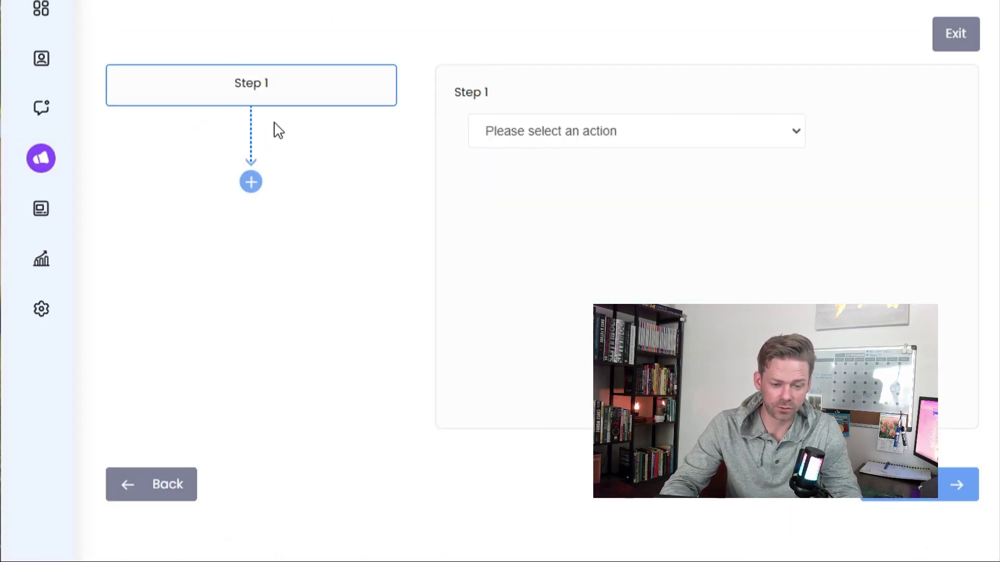
{"action": "left_click", "coordinate": [653, 141]}
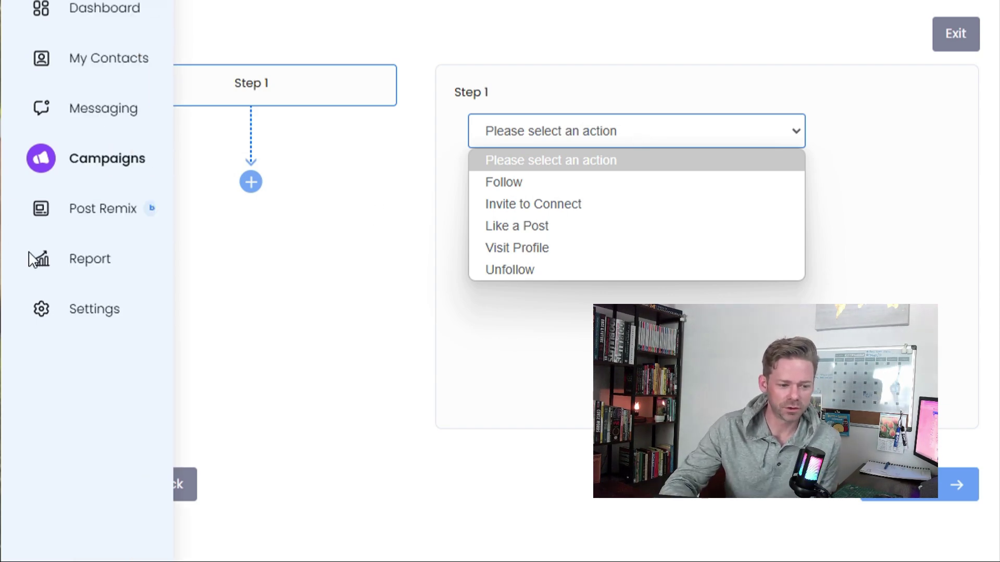
Examine the LinkedIn Settings in We-Connect, including active campaigns, invite withdrawal, sleep mode, account warmup and global limits
{"action": "left_click", "coordinate": [76, 267]}
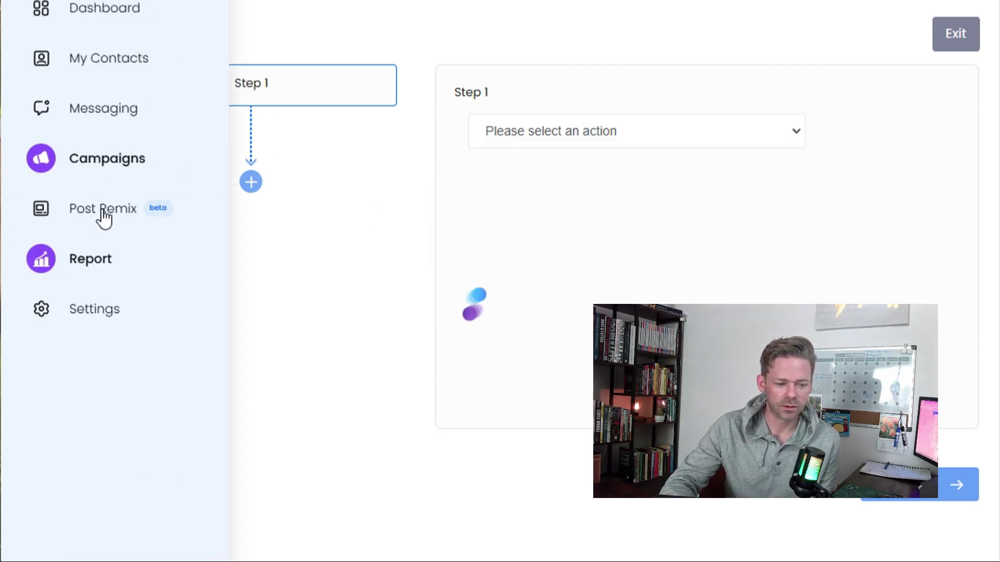
{"action": "left_click", "coordinate": [81, 314]}
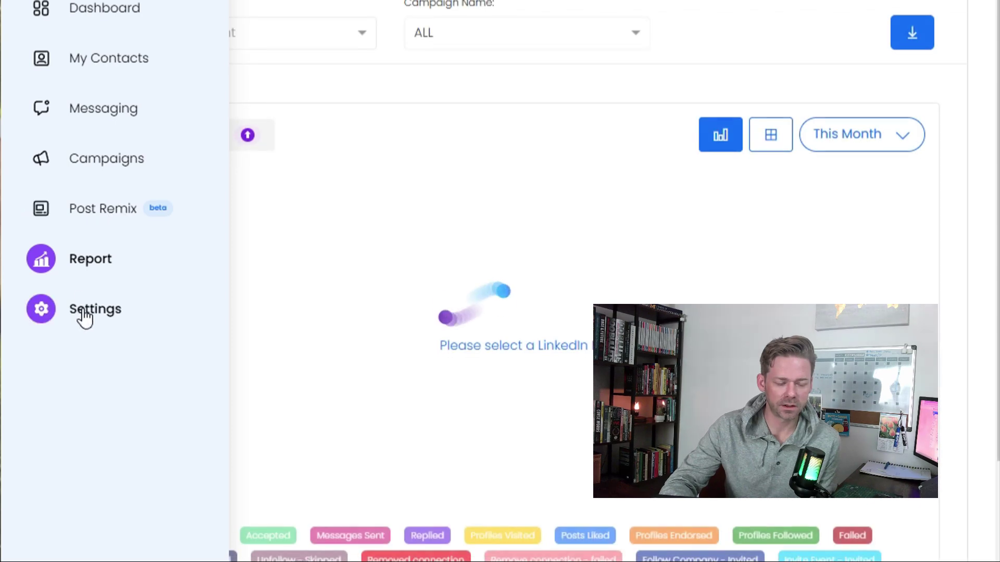
{"action": "left_click", "coordinate": [404, 183]}
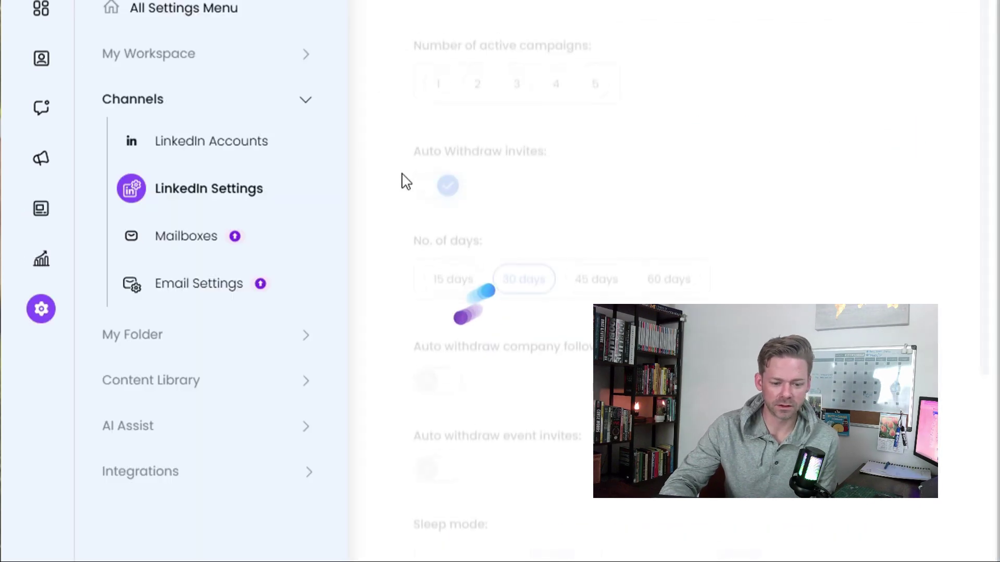
{"action": "scroll", "coordinate": [623, 243], "scroll_direction": "down", "scroll_amount": 4}
{"action": "scroll", "coordinate": [623, 243], "scroll_direction": "down", "scroll_amount": 6}
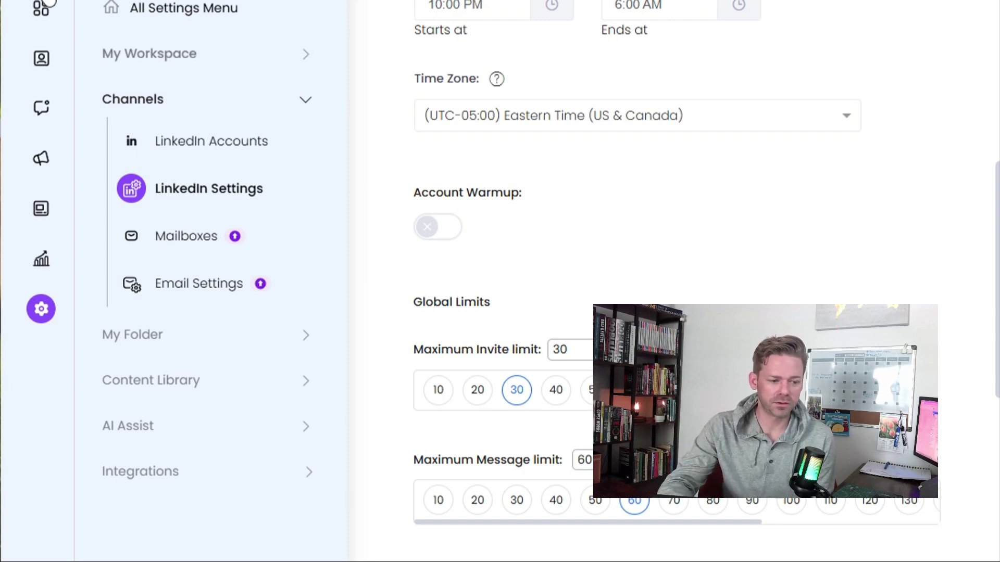
Reopen the NEW CAMPAIGN draft from the Campaign Manager and return to its sequence steps
{"action": "mouse_move", "coordinate": [163, 18]}
{"action": "left_click", "coordinate": [83, 165]}
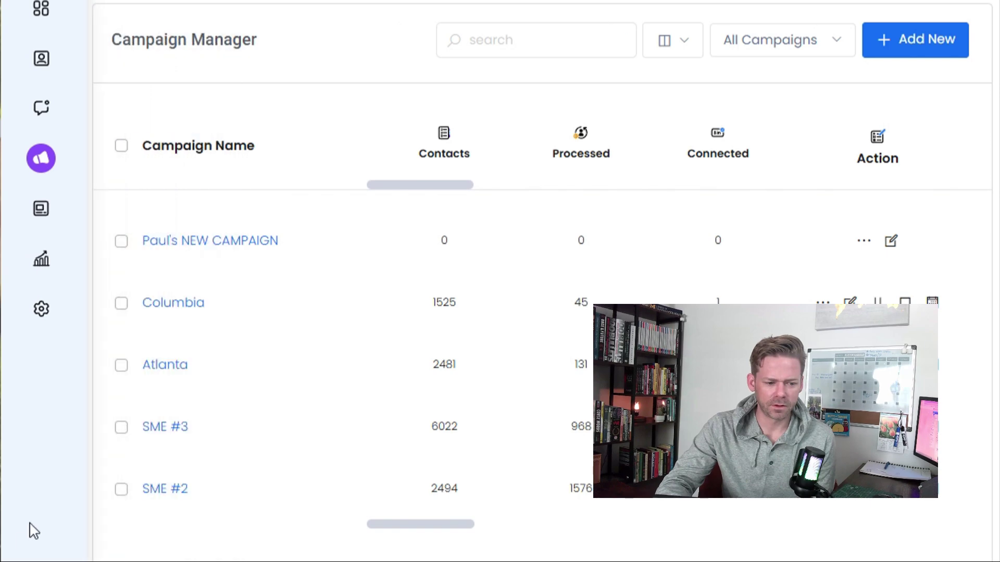
{"action": "left_click", "coordinate": [210, 243]}
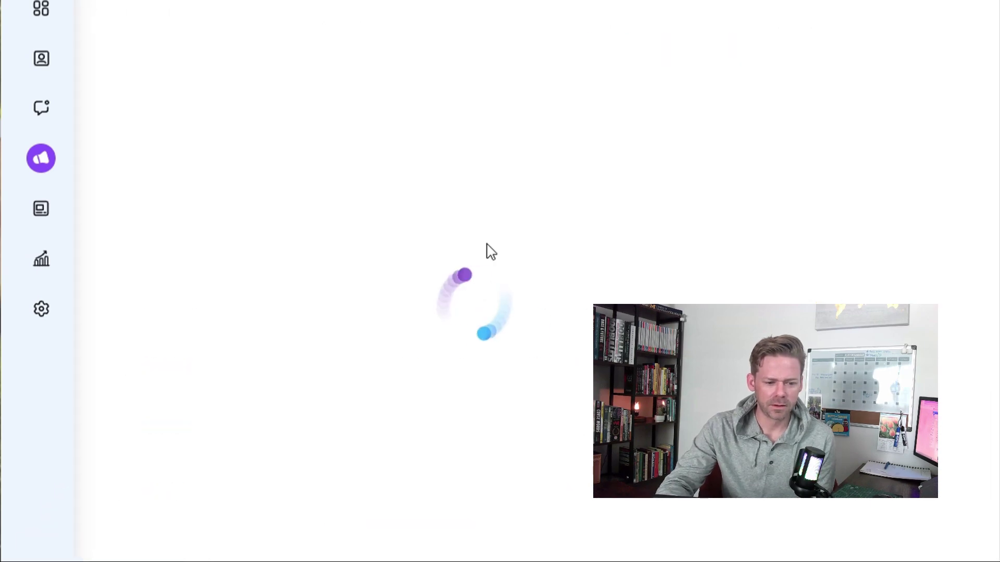
{"action": "scroll", "coordinate": [327, 385], "scroll_direction": "down", "scroll_amount": 8}
{"action": "scroll", "coordinate": [327, 384], "scroll_direction": "down", "scroll_amount": 5}
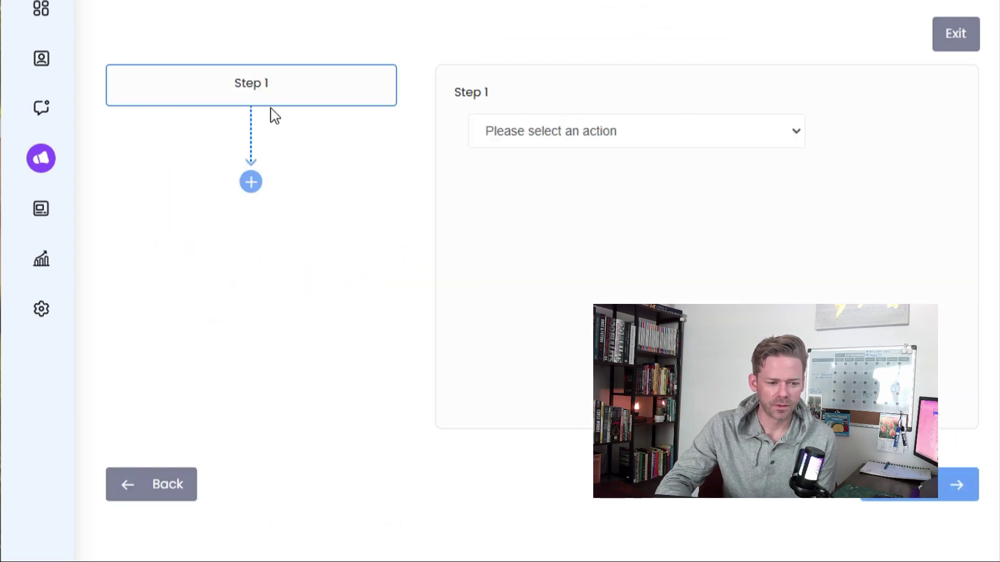
Set the action of Step 1 to Visit Profile and add Step 2 to the campaign sequence
{"action": "left_click", "coordinate": [695, 140]}
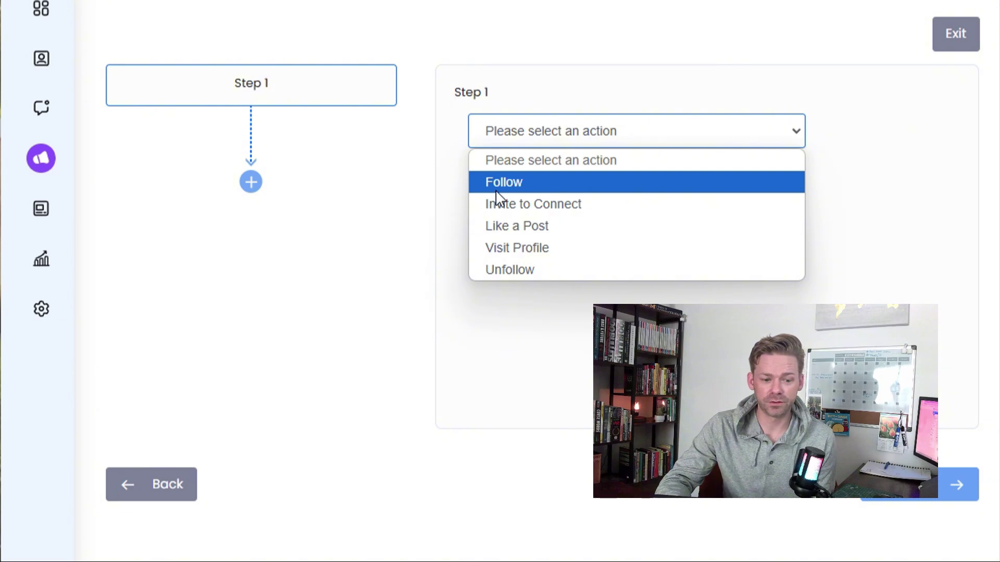
{"action": "left_click", "coordinate": [526, 247]}
{"action": "left_click", "coordinate": [953, 402]}
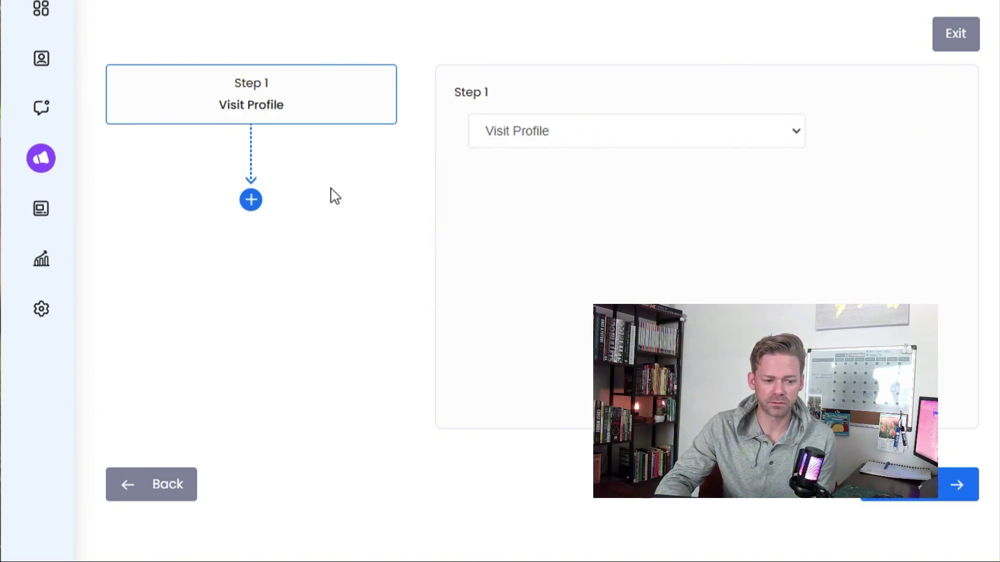
{"action": "left_click", "coordinate": [251, 203]}
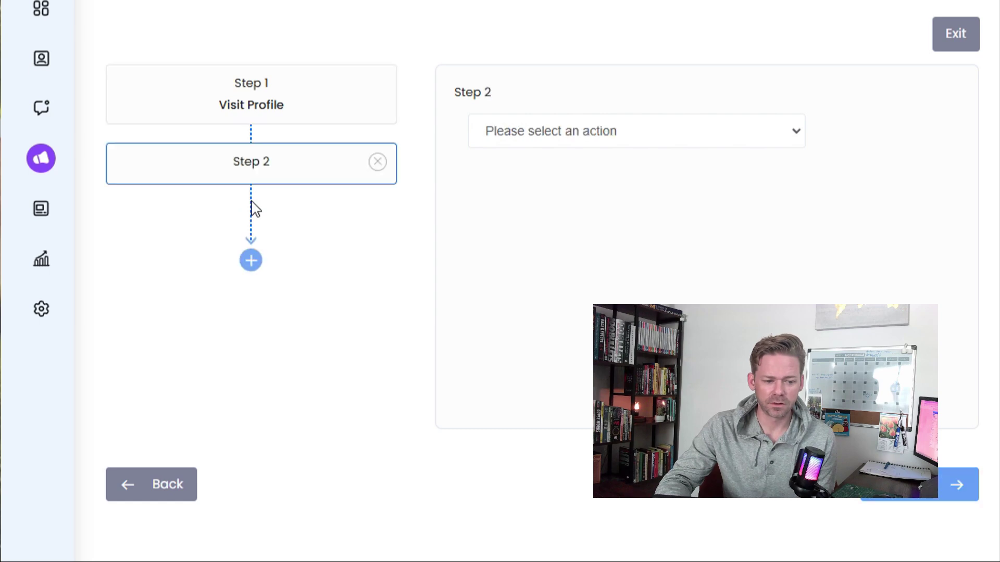
Set the action of Step 2 to Like a Post with 3 days selected
{"action": "left_click", "coordinate": [552, 140]}
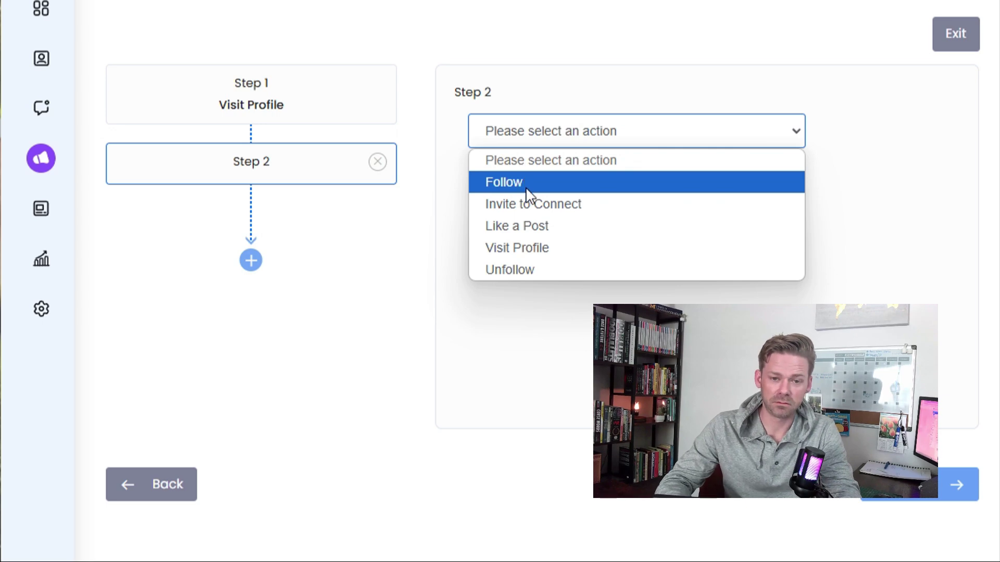
{"action": "left_click", "coordinate": [535, 229]}
{"action": "left_click_drag", "start_coordinate": [502, 209], "coordinate": [467, 198]}
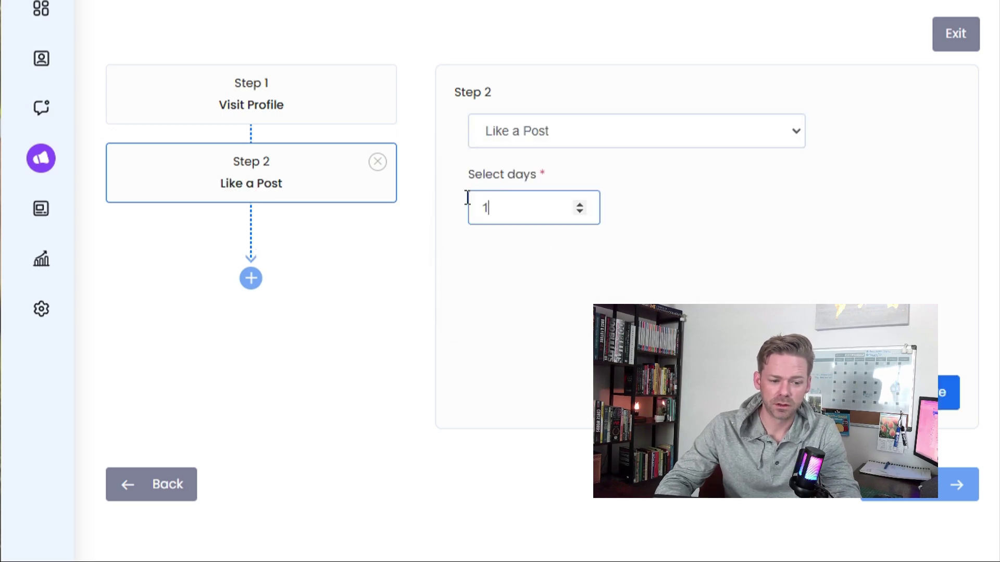
{"action": "left_click", "coordinate": [579, 205]}
{"action": "left_click", "coordinate": [579, 205]}
{"action": "left_click", "coordinate": [472, 304]}
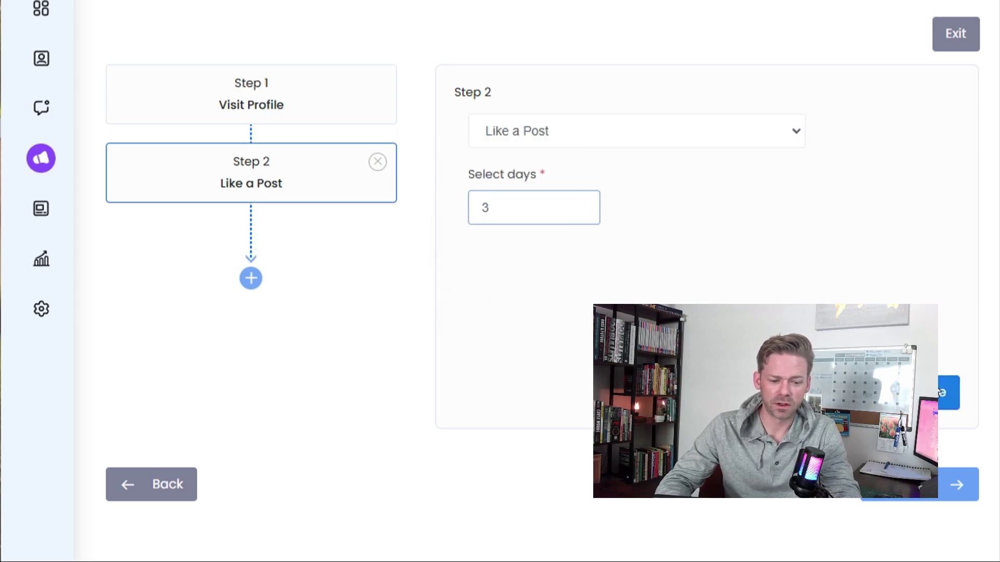
Add Step 3 to the sequence with the Invite to Connect action and open its message for writing
{"action": "left_click", "coordinate": [251, 279]}
{"action": "left_click", "coordinate": [618, 136]}
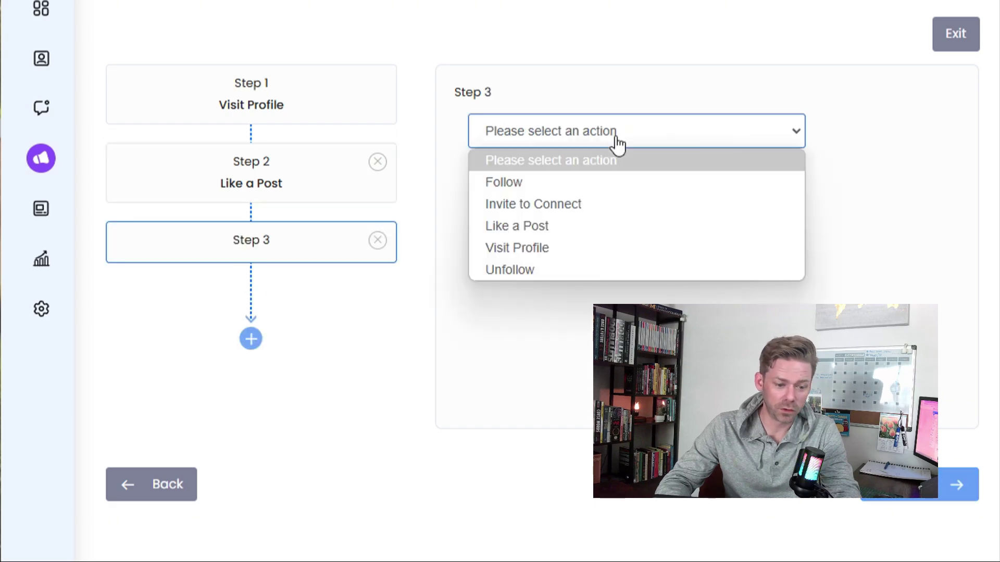
{"action": "left_click", "coordinate": [573, 205]}
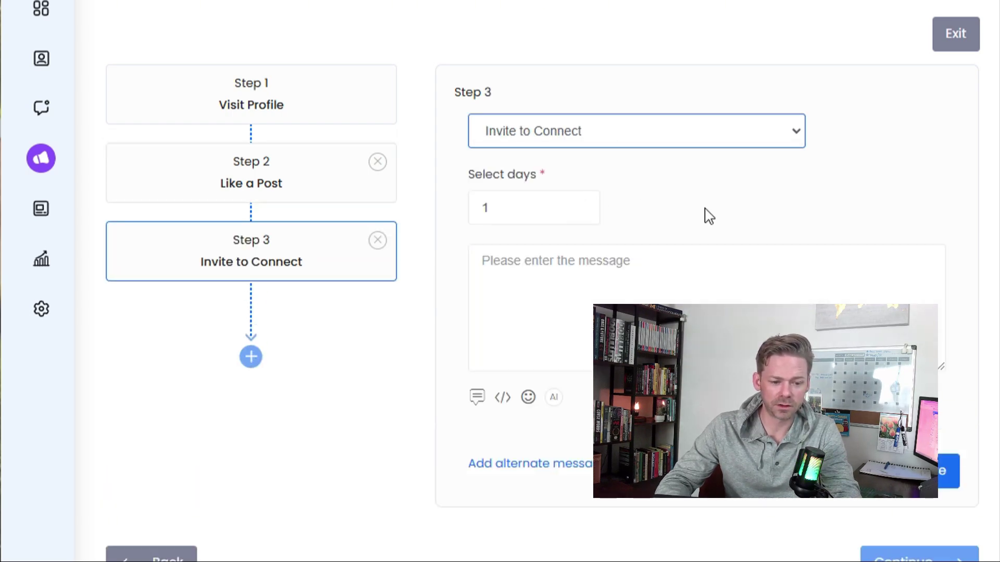
{"action": "left_click", "coordinate": [593, 282]}
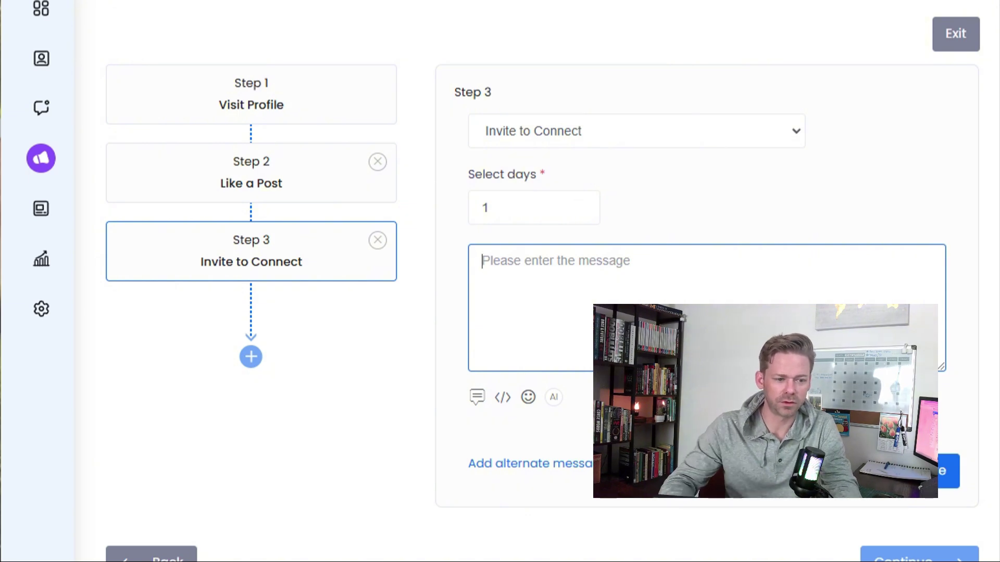
Switch to ChatGPT in a new browser tab
{"action": "key", "text": "ctrl+t"}
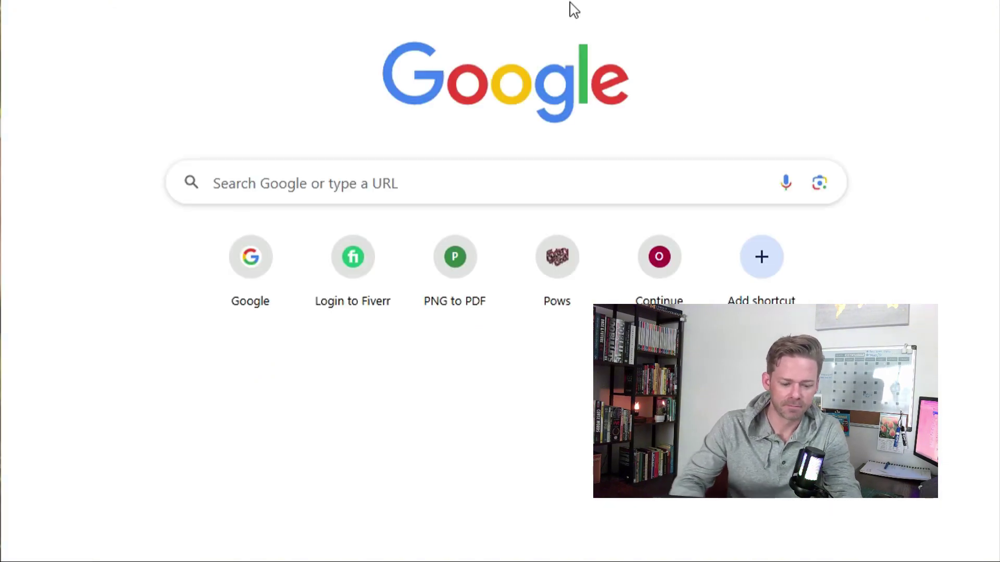
{"action": "type", "text": "chat"}
{"action": "key", "text": "Return"}
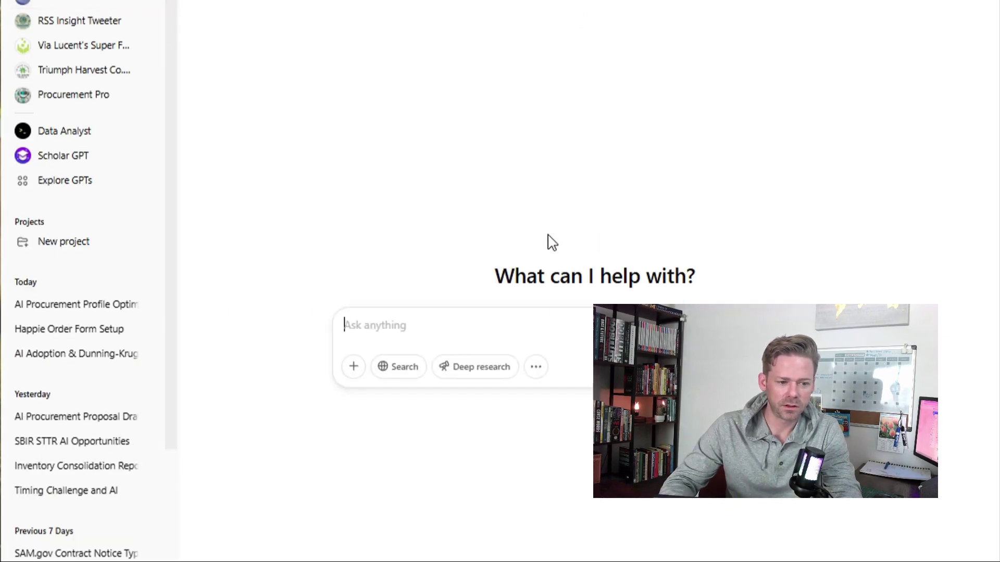
Write a prompt requesting 3 LinkedIn outreach messages intended to establish and build a relationship with b2b contacts via a we-connect.io outreach campaign
{"action": "type", "text": "Please help me wri"}
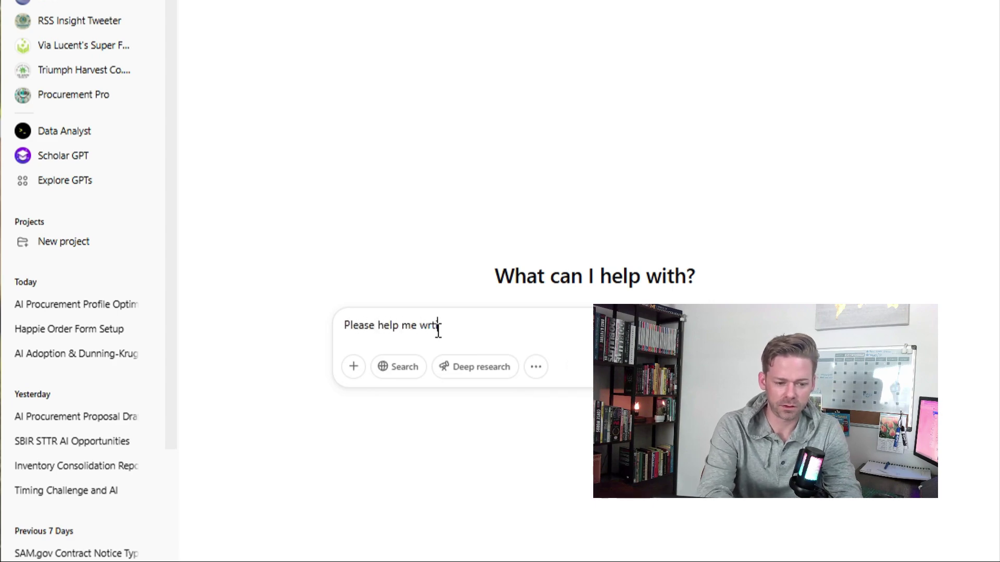
{"action": "type", "text": "te a series of linkedin ou"}
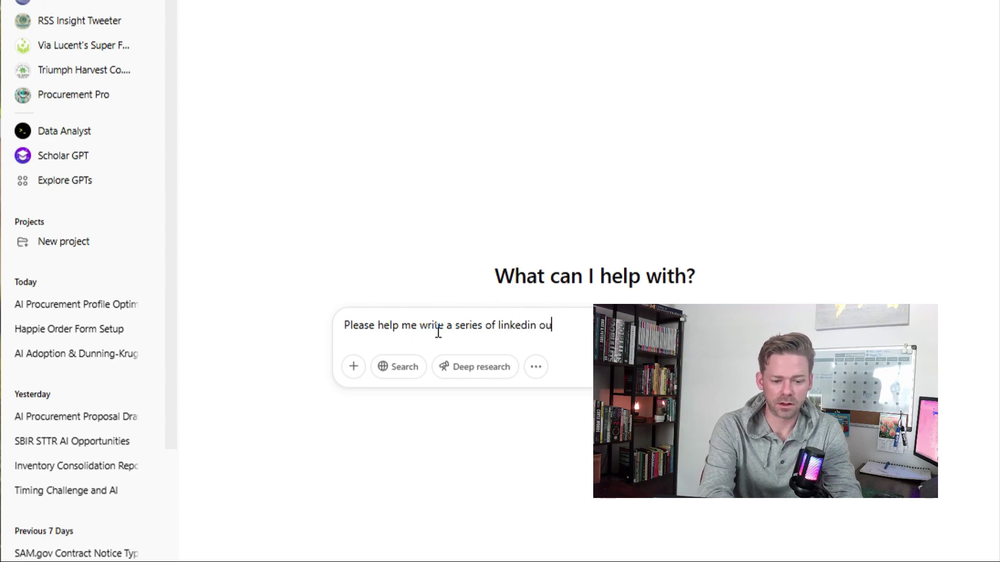
{"action": "type", "text": "treach m"}
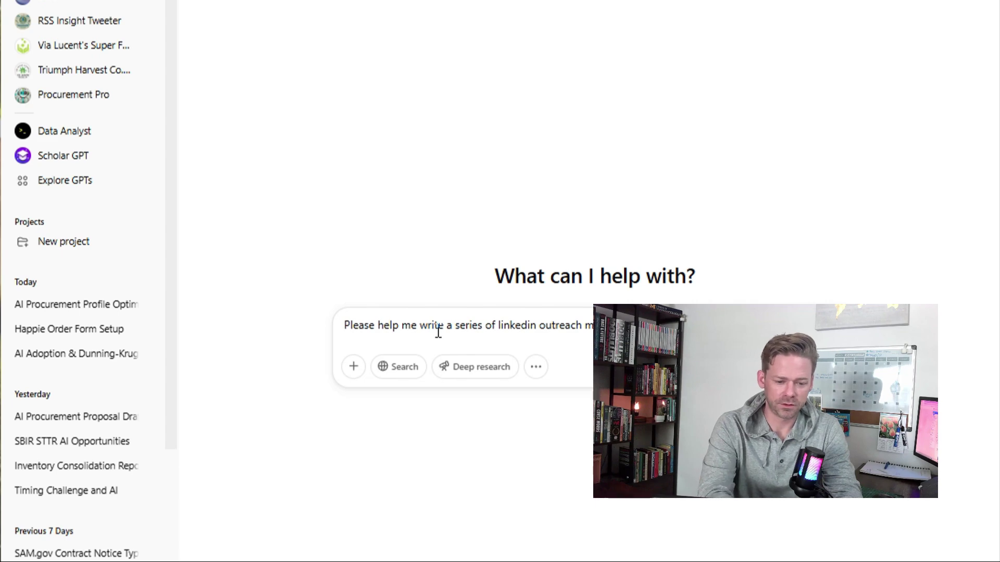
{"action": "type", "text": "intended to build a"}
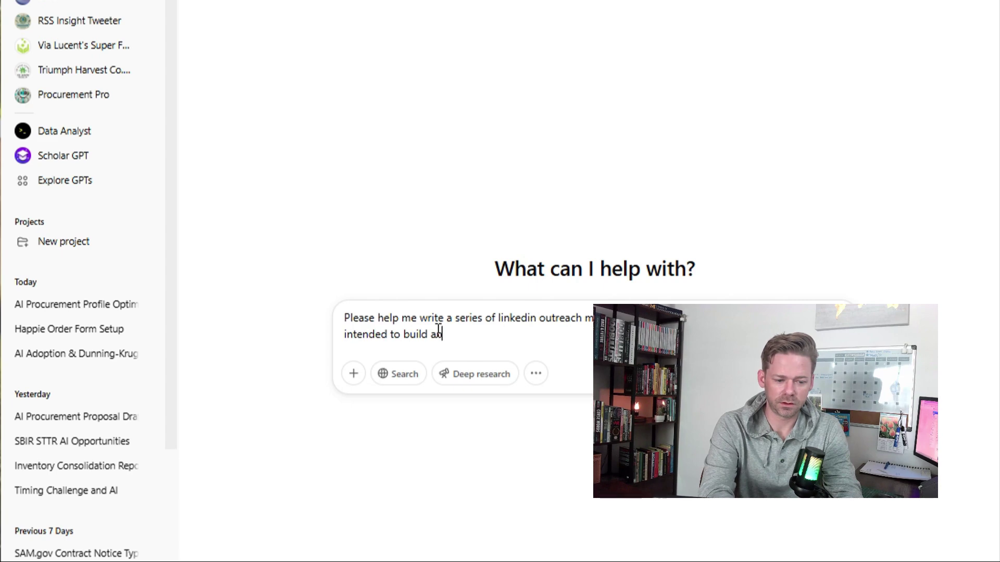
{"action": "key", "text": "BackSpace"}
{"action": "key", "text": "BackSpace"}
{"action": "key", "text": "BackSpace"}
{"action": "key", "text": "BackSpace"}
{"action": "key", "text": "BackSpace"}
{"action": "key", "text": "BackSpace"}
{"action": "key", "text": "BackSpace"}
{"action": "type", "text": "estab"}
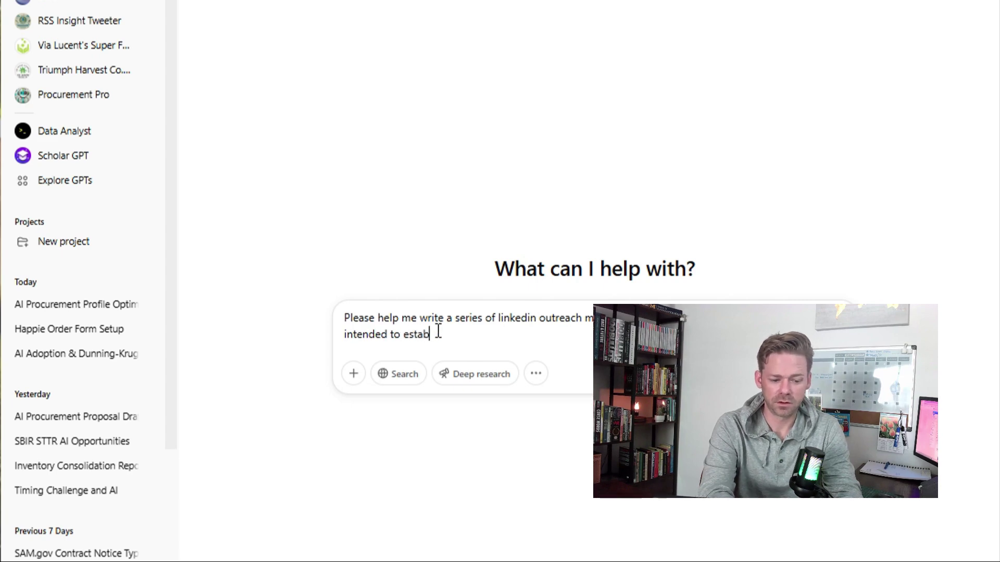
{"action": "type", "text": "lish and build a reslationship with"}
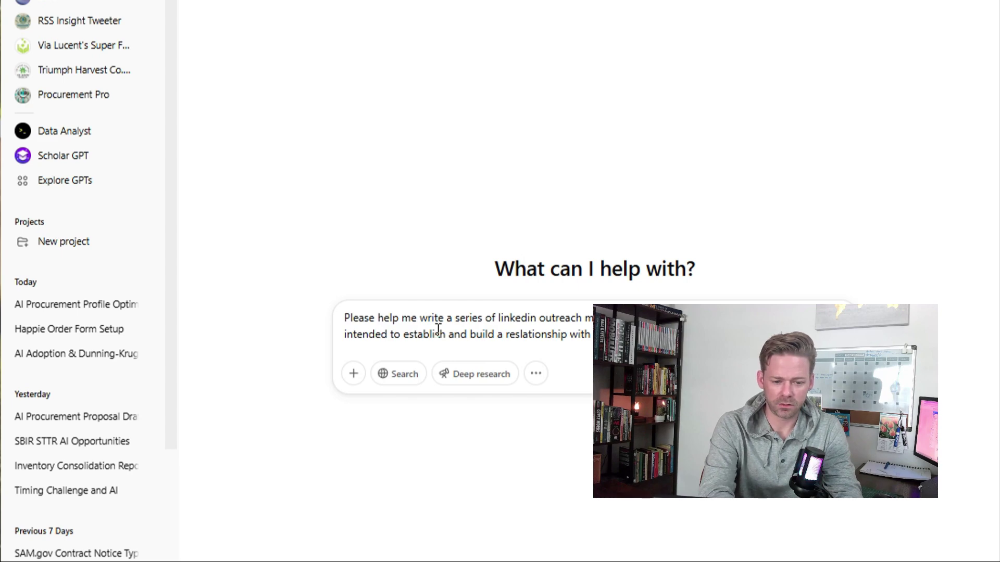
{"action": "type", "text": "campagin"}
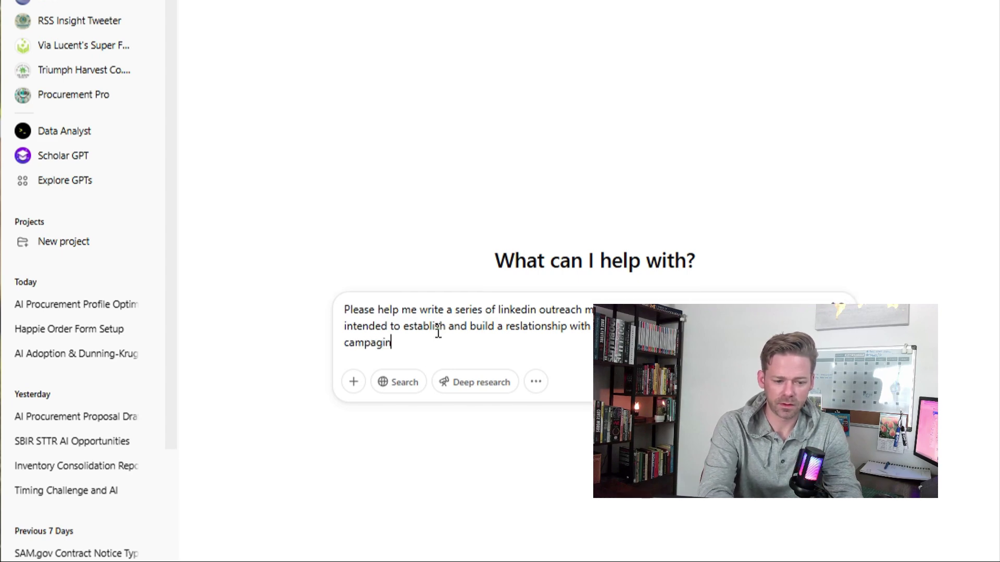
Complete the prompt by asking for the messages to be written for A24, and submit it
{"action": "type", "text": ".  Please write the a"}
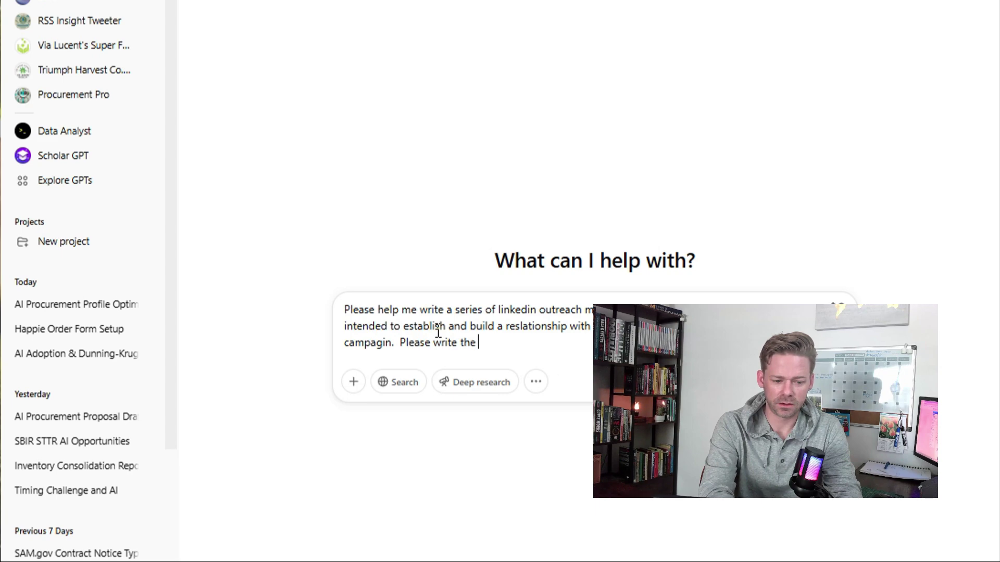
{"action": "key", "text": "BackSpace"}
{"action": "type", "text": "messages for A14"}
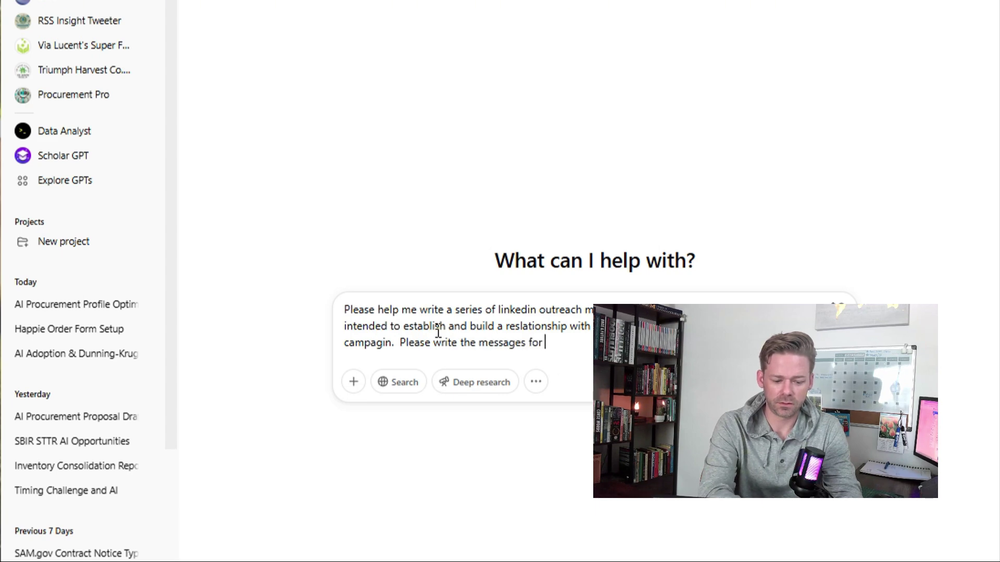
{"action": "key", "text": "BackSpace"}
{"action": "key", "text": "BackSpace"}
{"action": "type", "text": "24."}
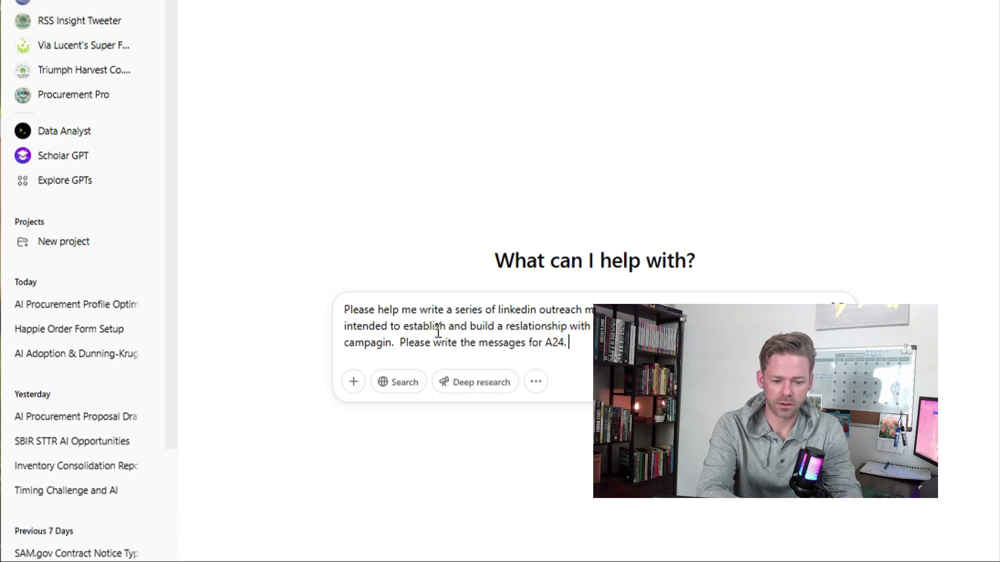
{"action": "key", "text": "BackSpace"}
{"action": "key", "text": "BackSpace"}
{"action": "key", "text": "BackSpace"}
{"action": "key", "text": "BackSpace"}
{"action": "key", "text": "BackSpace"}
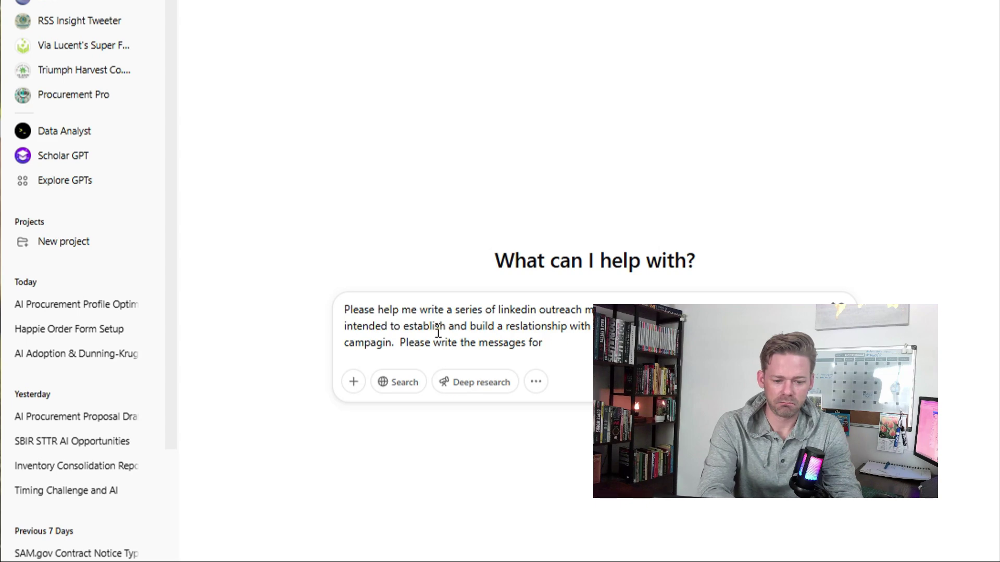
{"action": "type", "text": "A24"}
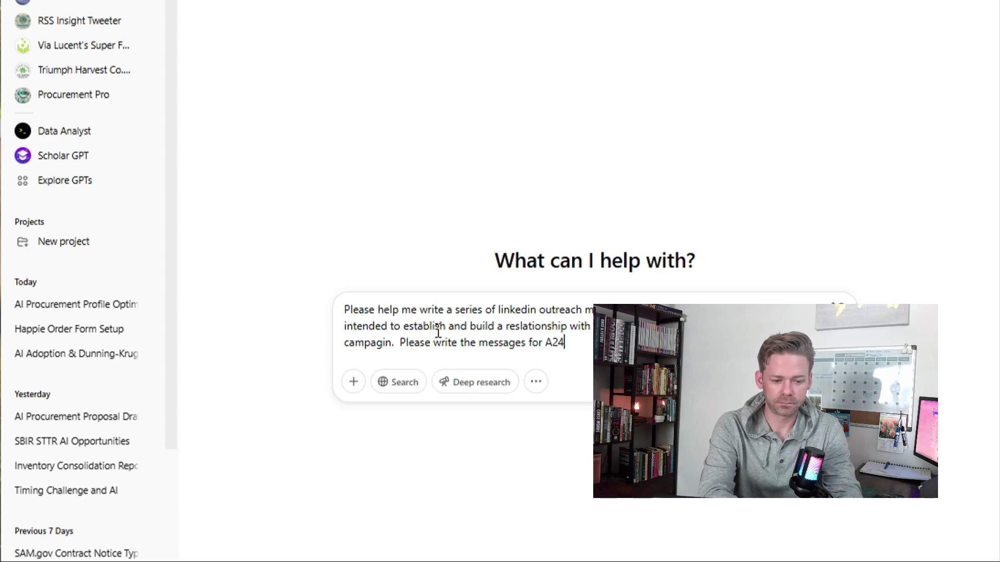
{"action": "type", "text": "."}
{"action": "key", "text": "Return"}
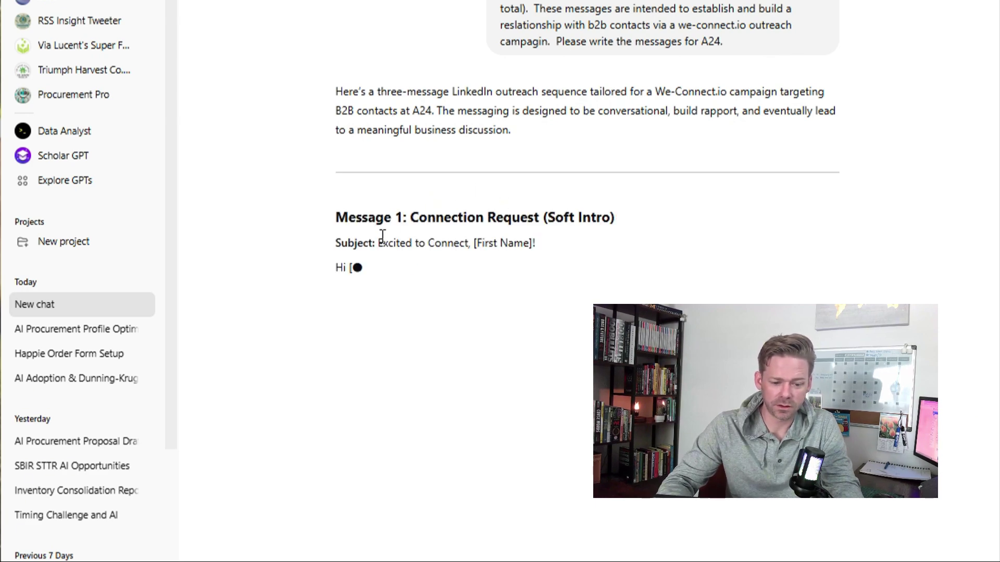
Review the generated messages and request a rephrase as the co-founder of A24 seeking to network and develop relationships with fellow business pros
{"action": "left_click_drag", "start_coordinate": [382, 246], "coordinate": [402, 290]}
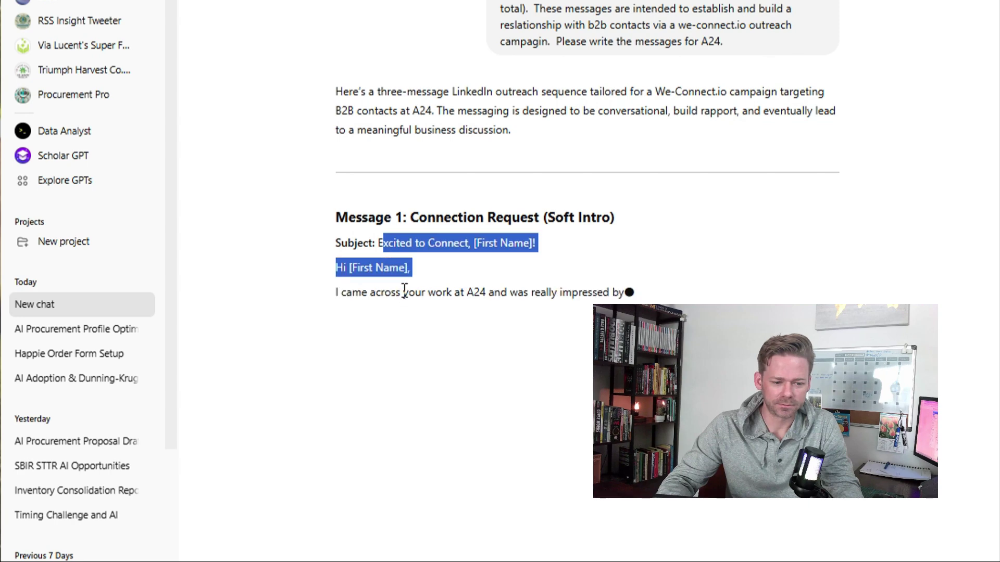
{"action": "left_click_drag", "start_coordinate": [337, 270], "coordinate": [448, 279]}
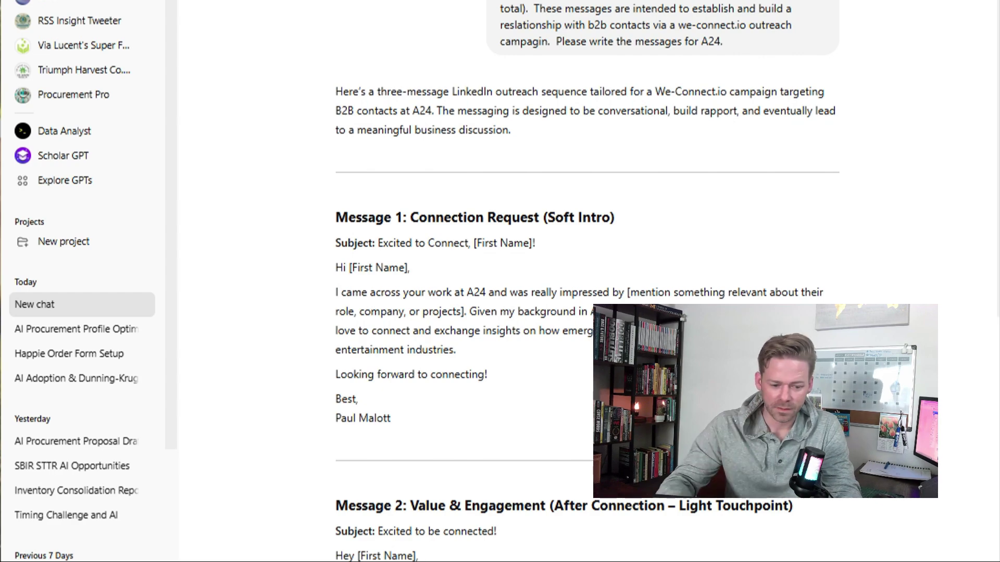
{"action": "scroll", "coordinate": [628, 560], "scroll_direction": "down", "scroll_amount": 10}
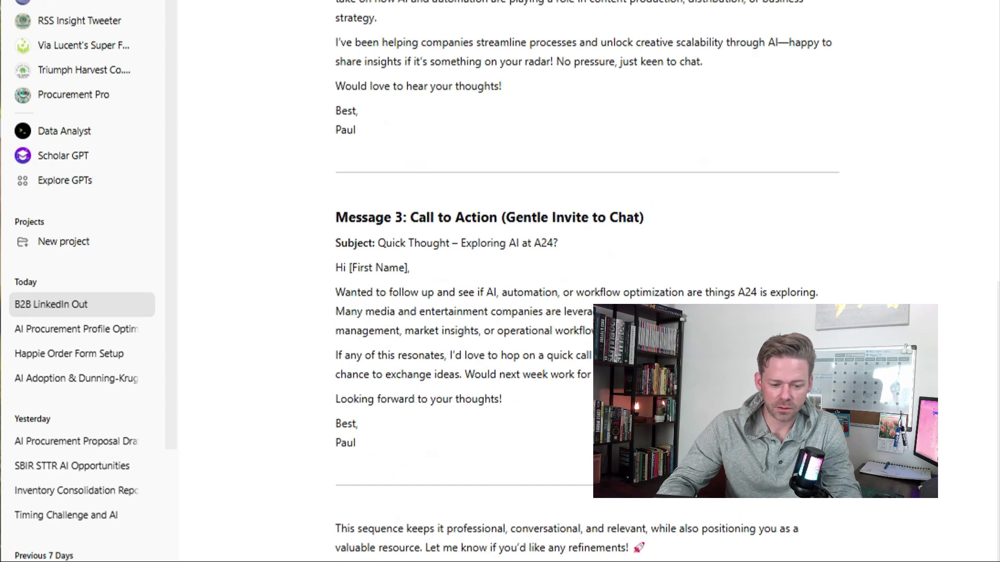
{"action": "key", "text": "Return"}
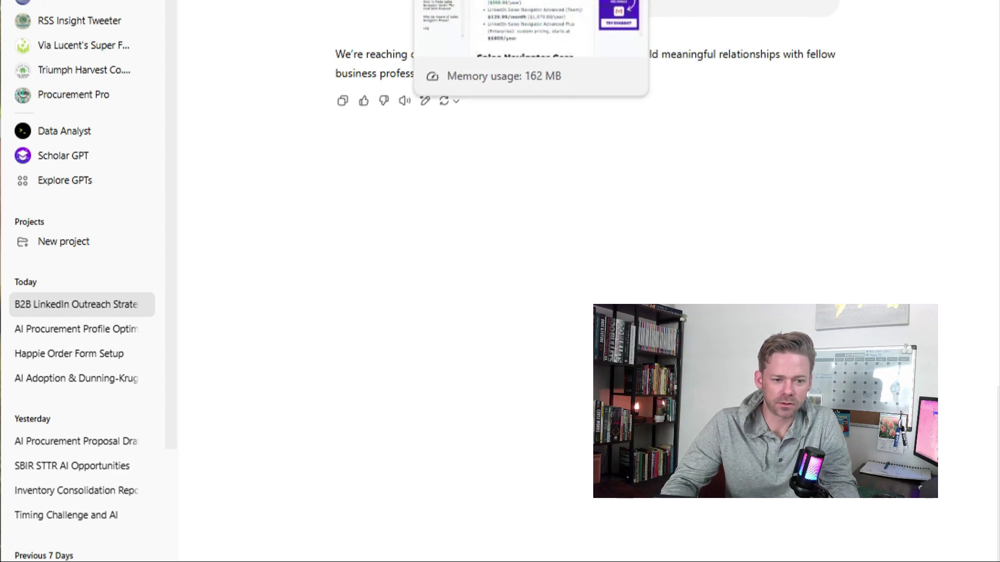
Reread the drafted messages and ask for a redo where the message is from A24 to other business owners
{"action": "left_click", "coordinate": [458, 1]}
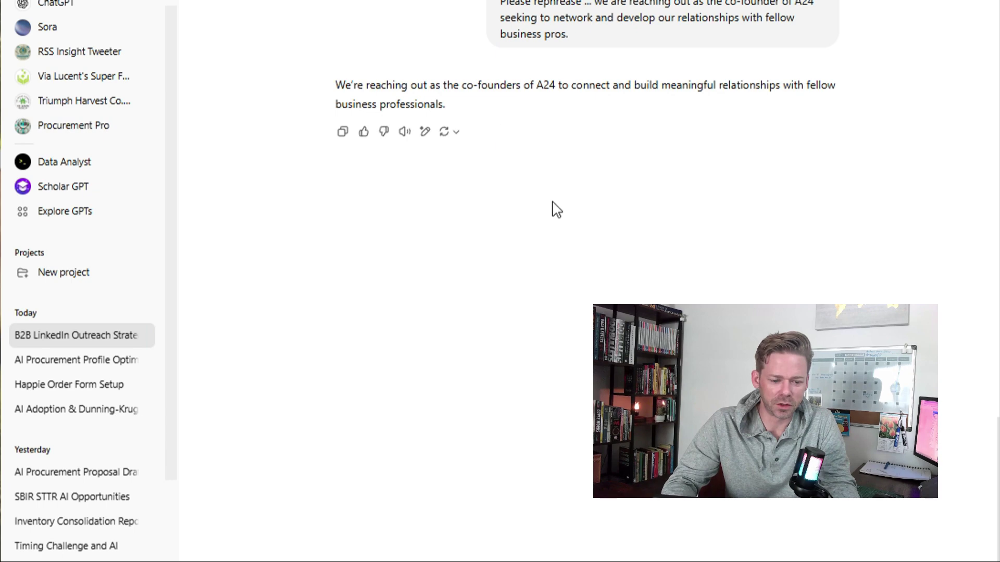
{"action": "scroll", "coordinate": [565, 264], "scroll_direction": "up", "scroll_amount": 4}
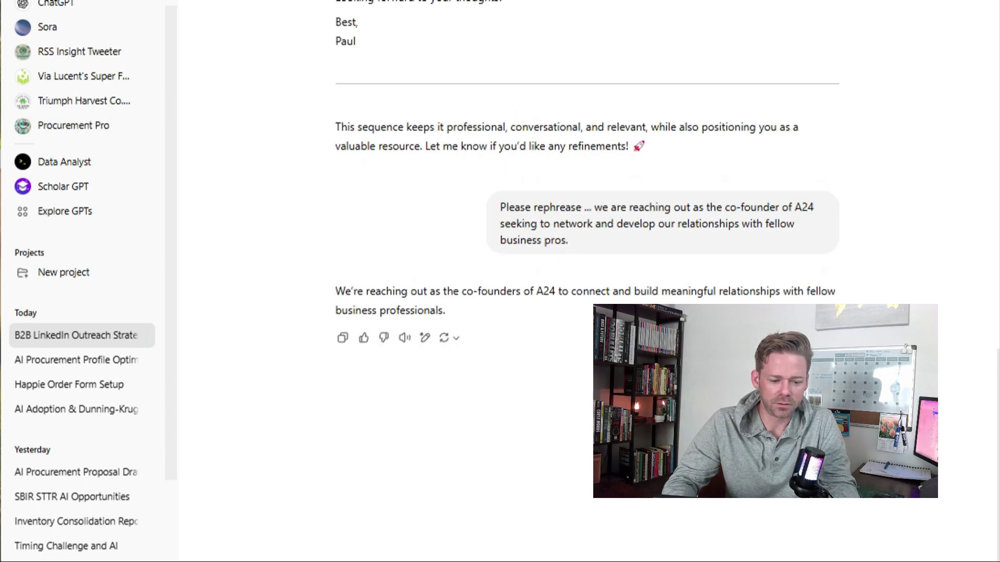
{"action": "scroll", "coordinate": [536, 474], "scroll_direction": "down", "scroll_amount": 5}
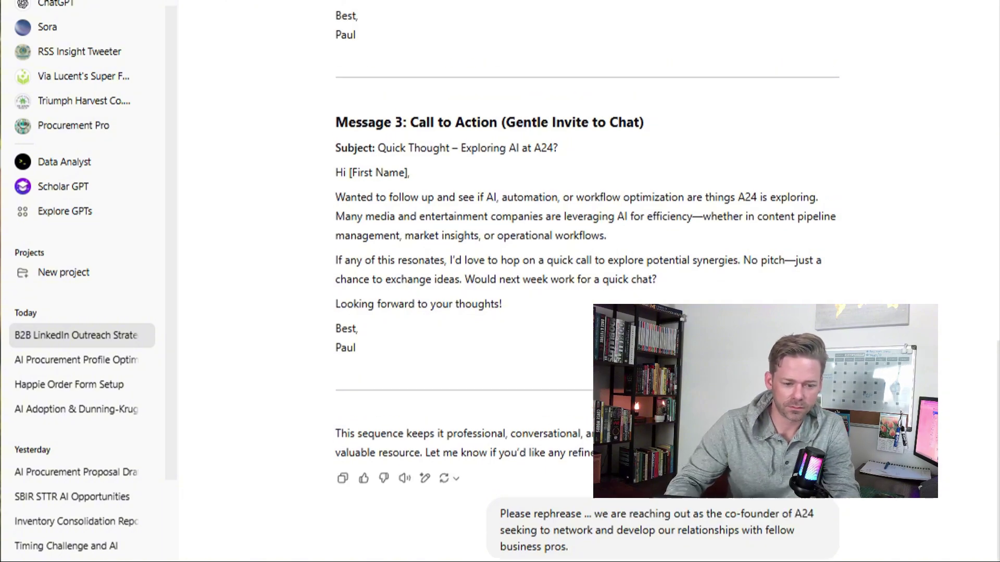
{"action": "scroll", "coordinate": [415, 290], "scroll_direction": "up", "scroll_amount": 12}
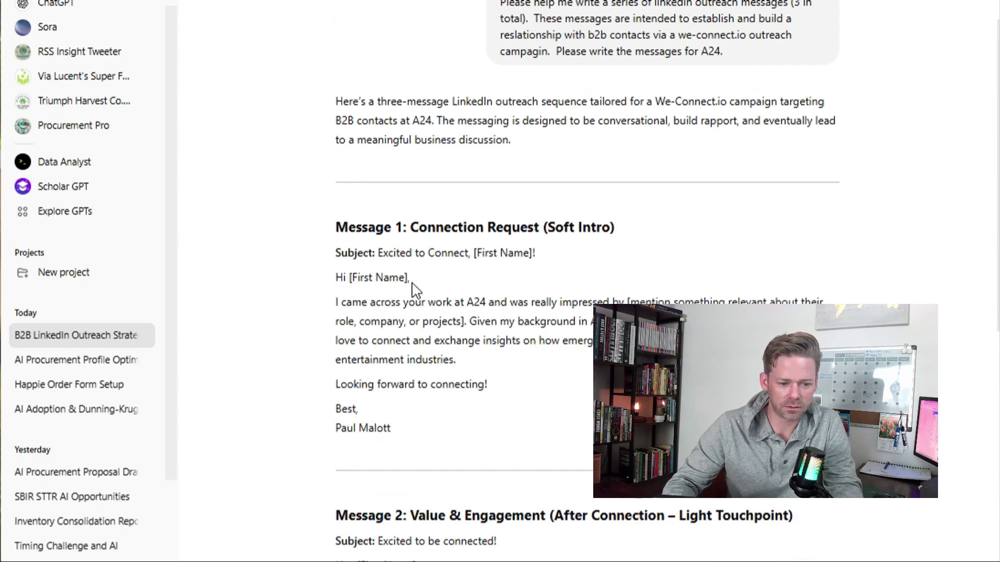
{"action": "scroll", "coordinate": [482, 476], "scroll_direction": "down", "scroll_amount": 12}
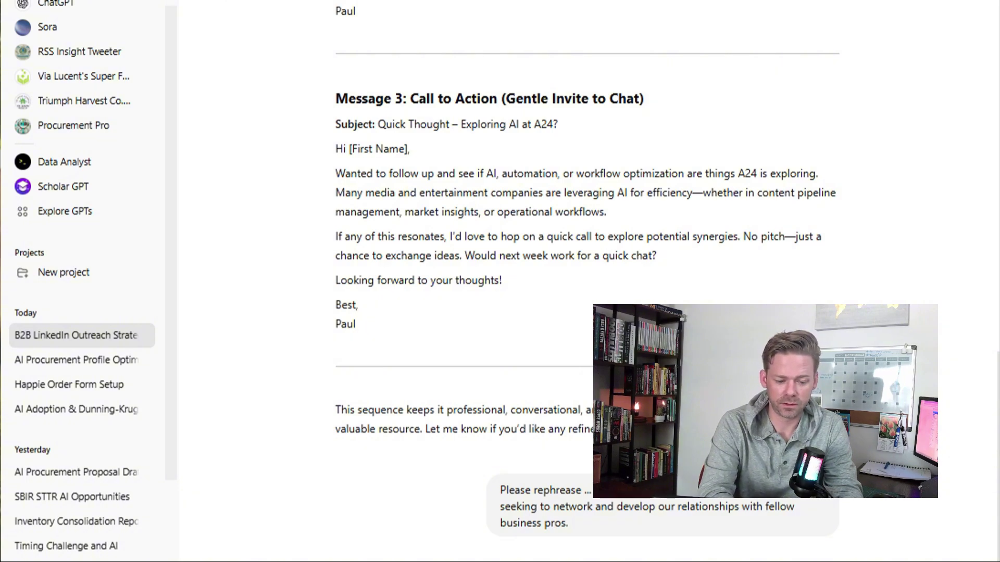
{"action": "key", "text": "Return"}
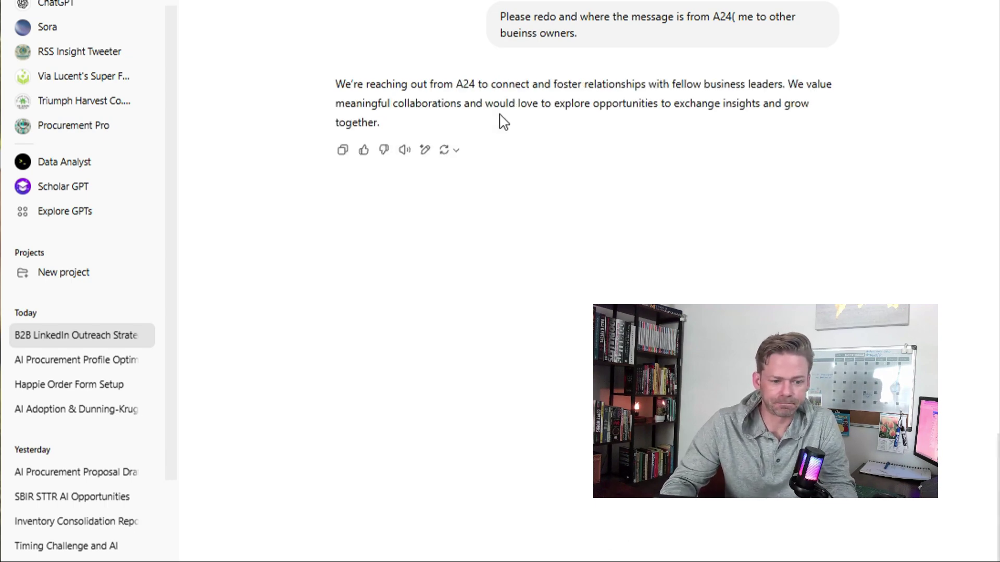
Check the rewritten A24 message and request two additional messages intended as follow-on messages
{"action": "left_click_drag", "start_coordinate": [343, 84], "coordinate": [384, 137]}
{"action": "left_click", "coordinate": [342, 83]}
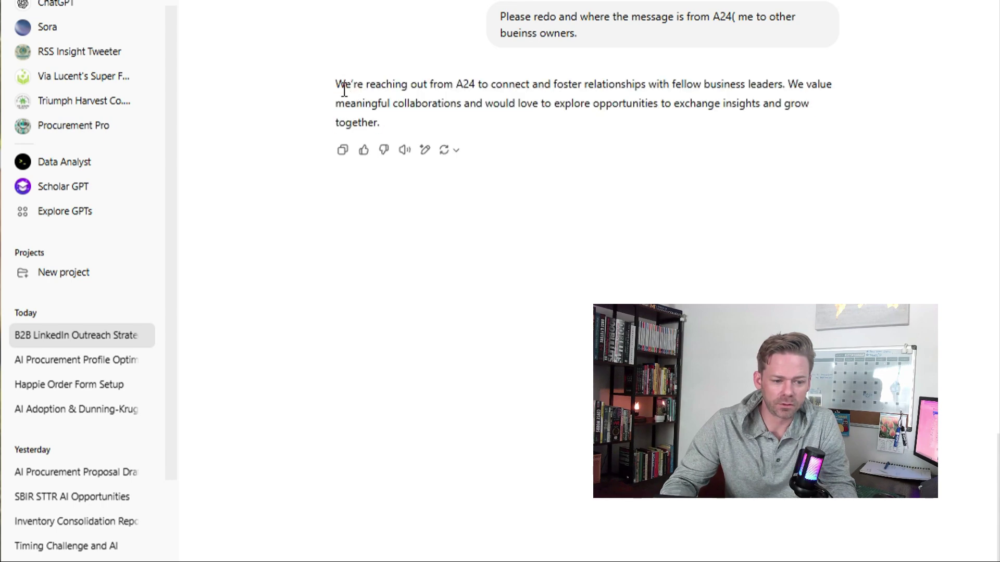
{"action": "left_click_drag", "start_coordinate": [330, 83], "coordinate": [394, 125]}
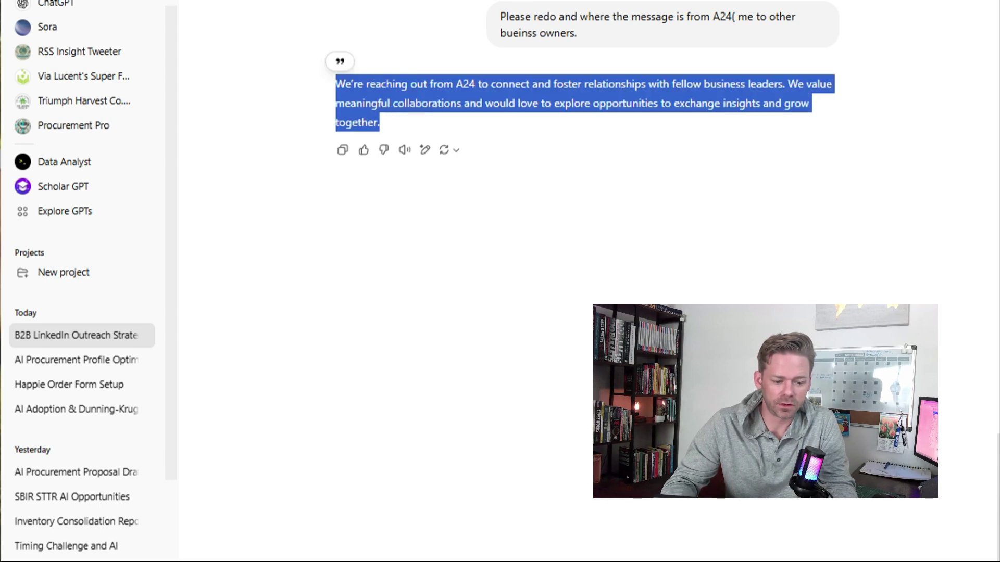
{"action": "left_click", "coordinate": [393, 125]}
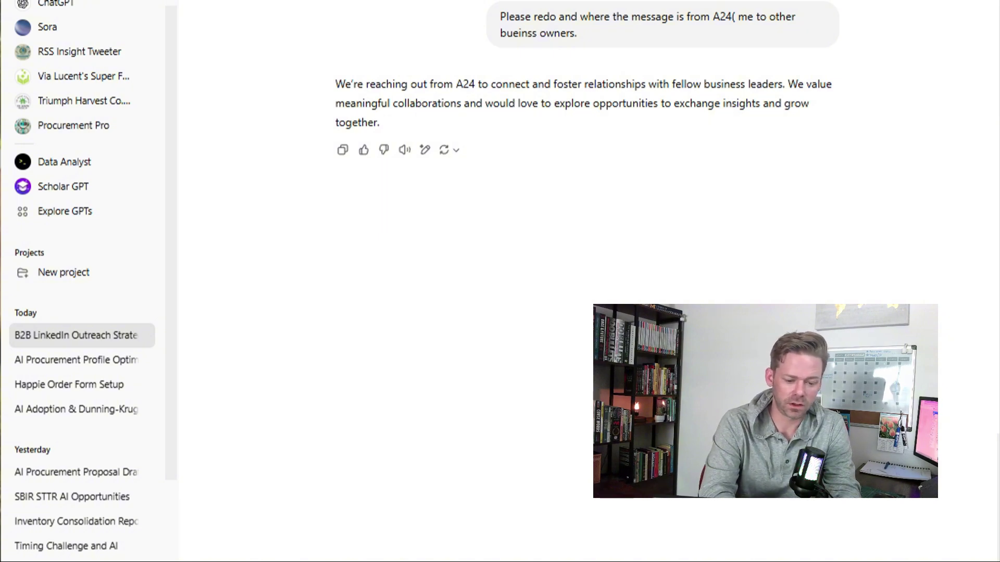
{"action": "key", "text": "Return"}
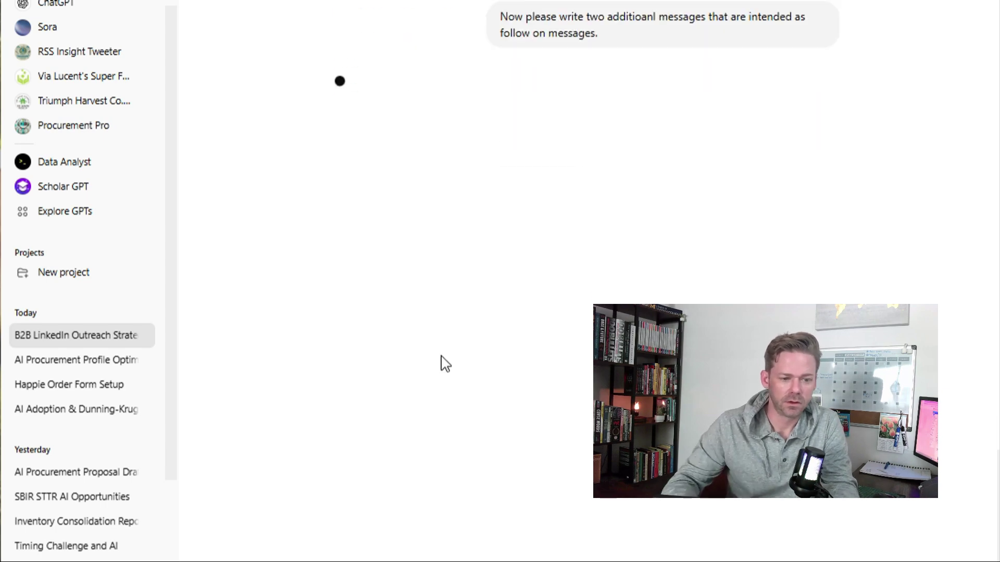
Copy the rewritten A24 message from ChatGPT into the Invite to Connect message of step 3 in We-Connect
{"action": "scroll", "coordinate": [588, 87], "scroll_direction": "up", "scroll_amount": 5}
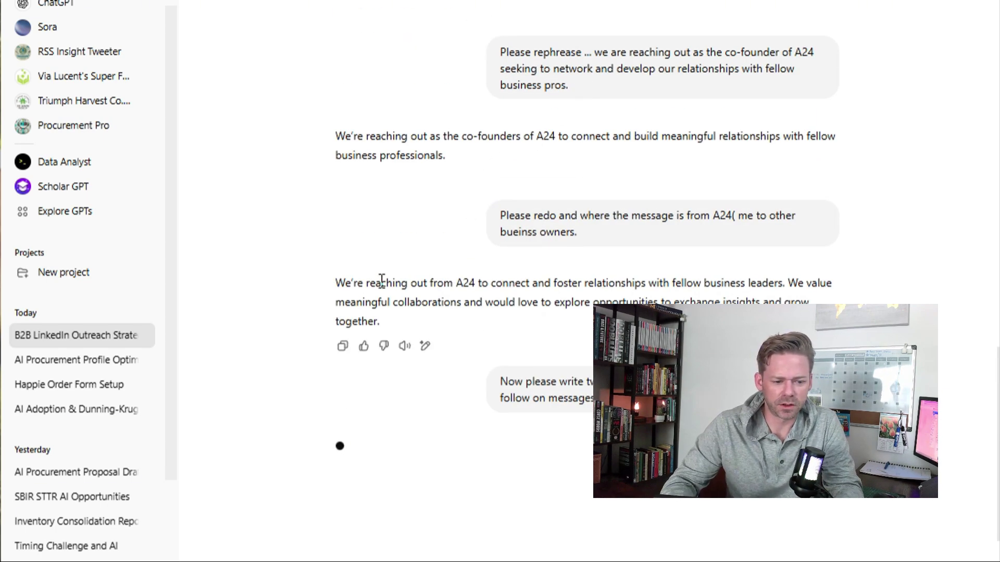
{"action": "left_click_drag", "start_coordinate": [336, 282], "coordinate": [399, 328]}
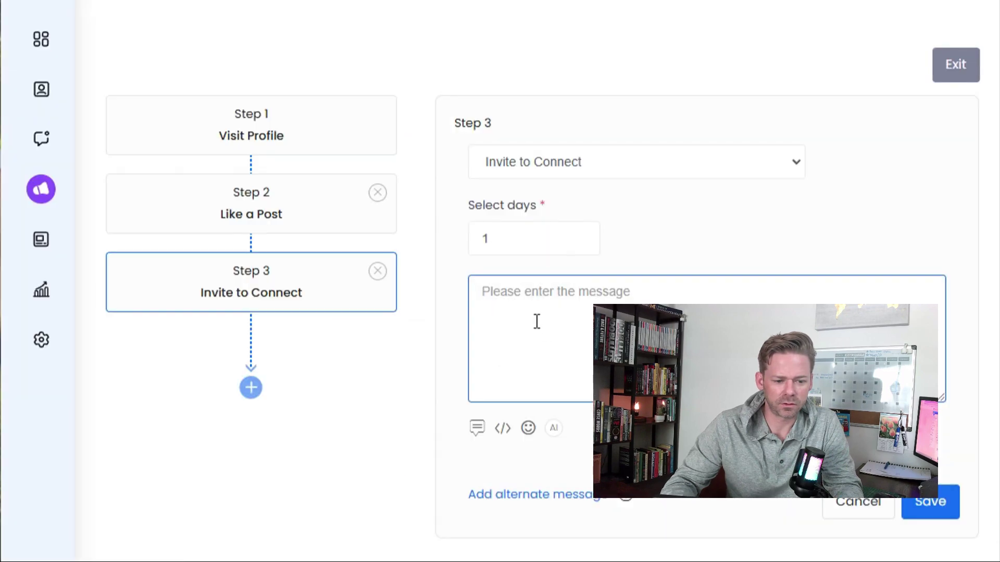
{"action": "key", "text": "ctrl+v"}
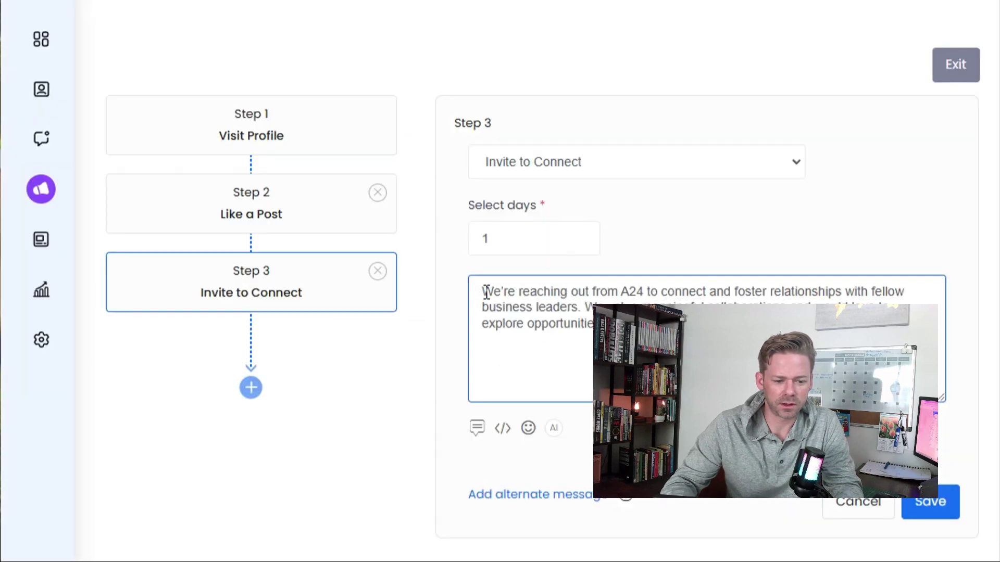
Add the greeting "Hi" on its own line above the invitation text, followed by a blank line
{"action": "key", "text": "Return"}
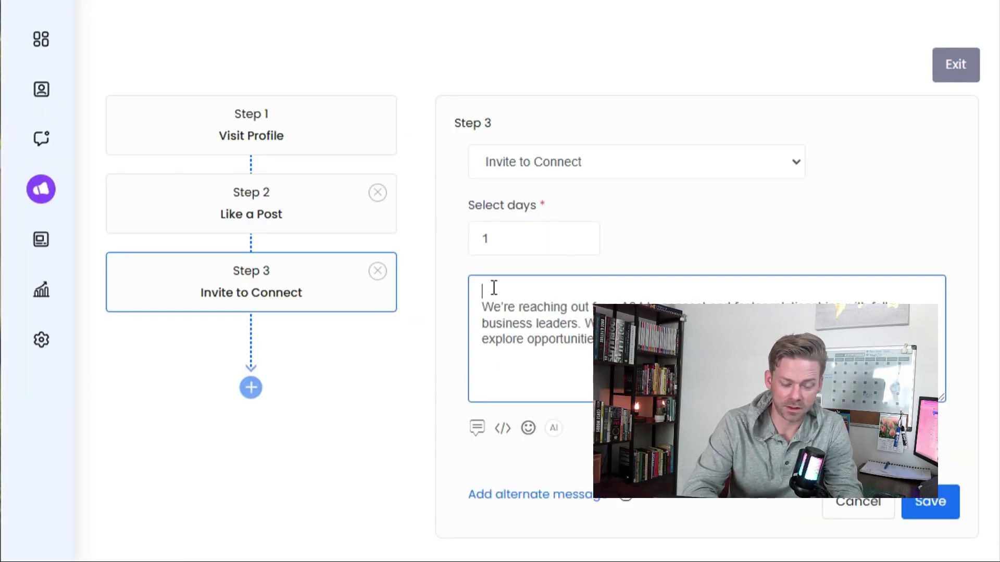
{"action": "type", "text": "hi"}
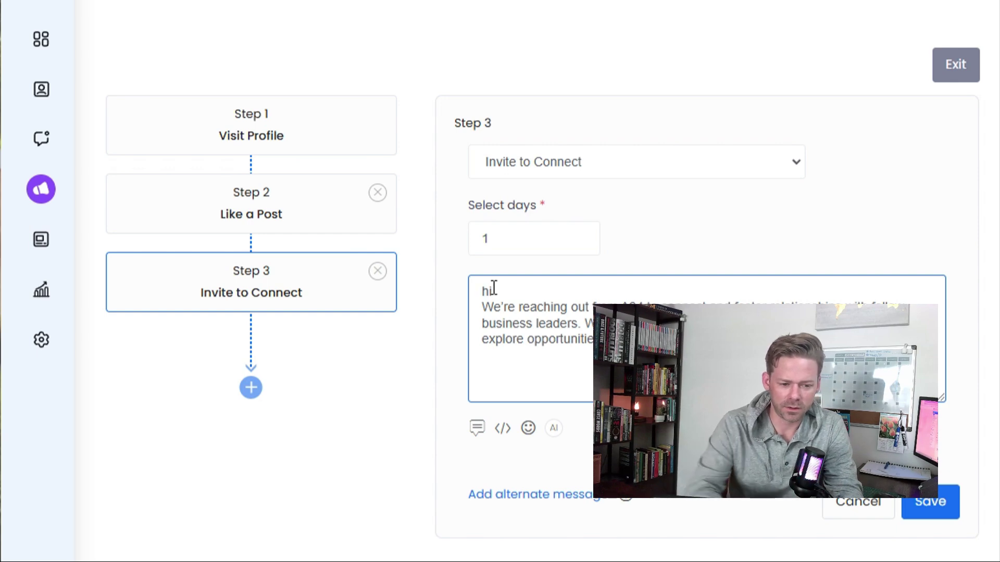
{"action": "key", "text": "BackSpace"}
{"action": "key", "text": "BackSpace"}
{"action": "type", "text": "Hi"}
{"action": "key", "text": "Return"}
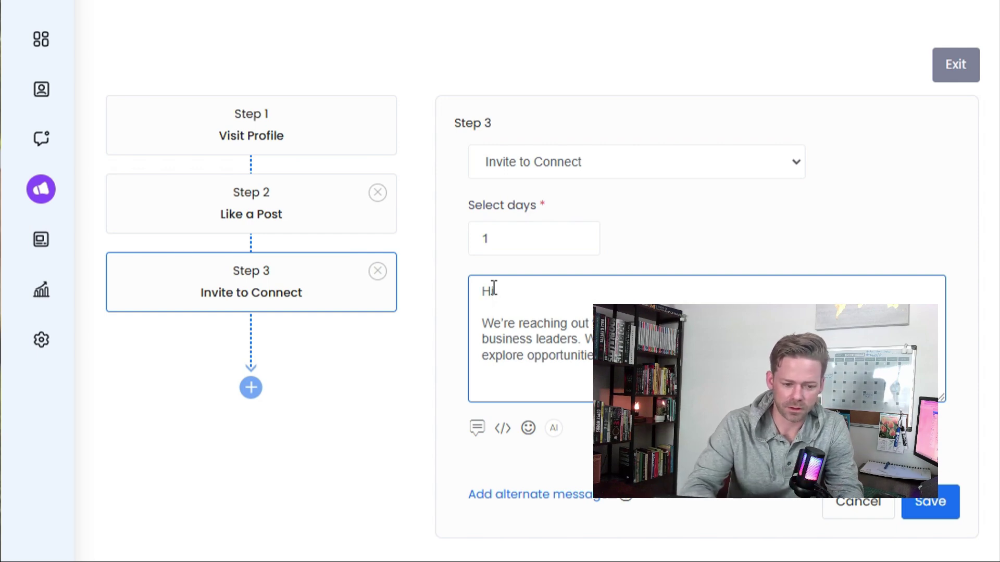
Insert the First Name variable after "Hi" in the invitation greeting, leaving the fallback empty
{"action": "left_click", "coordinate": [503, 433]}
{"action": "left_click", "coordinate": [539, 465]}
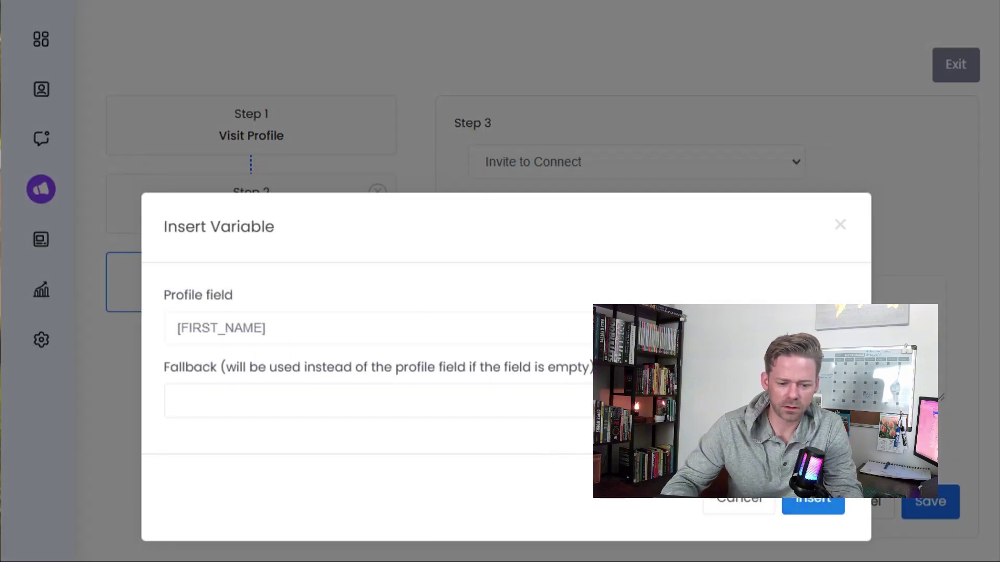
{"action": "left_click", "coordinate": [813, 508]}
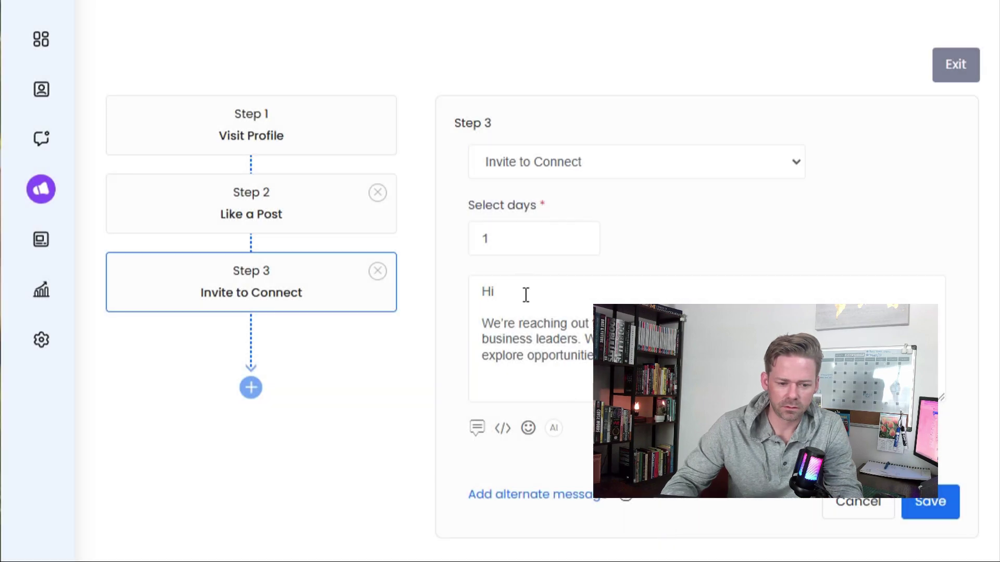
{"action": "left_click", "coordinate": [526, 295]}
{"action": "left_click", "coordinate": [498, 435]}
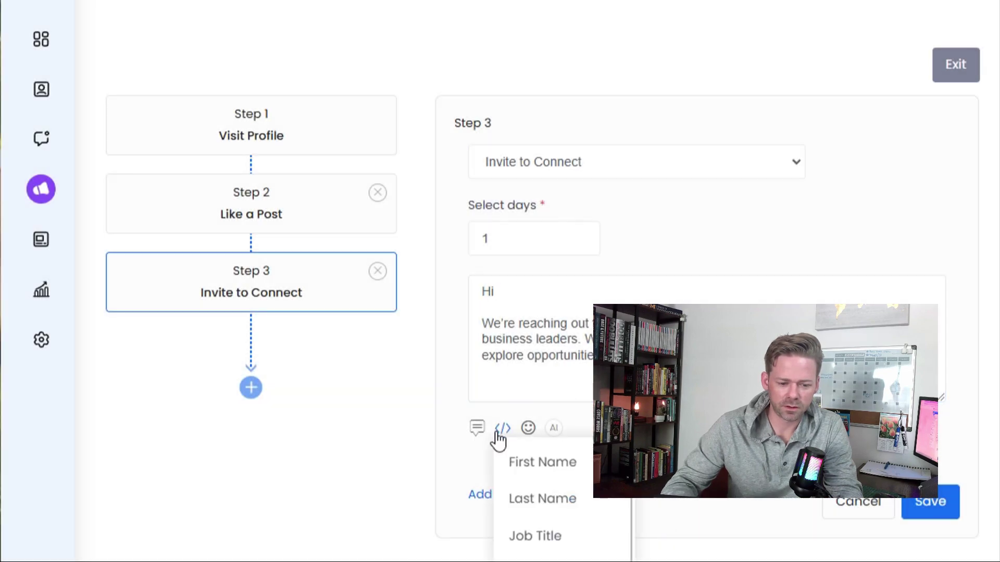
{"action": "left_click", "coordinate": [571, 469]}
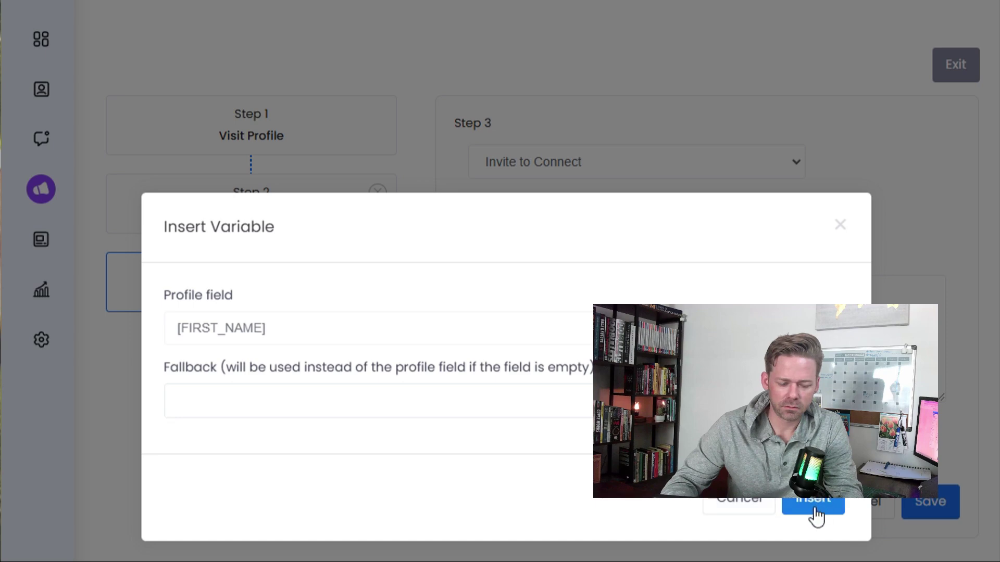
{"action": "left_click", "coordinate": [816, 514]}
Sign off the invitation with "Thanks," and the sender's first name, and save step 3
{"action": "left_click", "coordinate": [750, 364]}
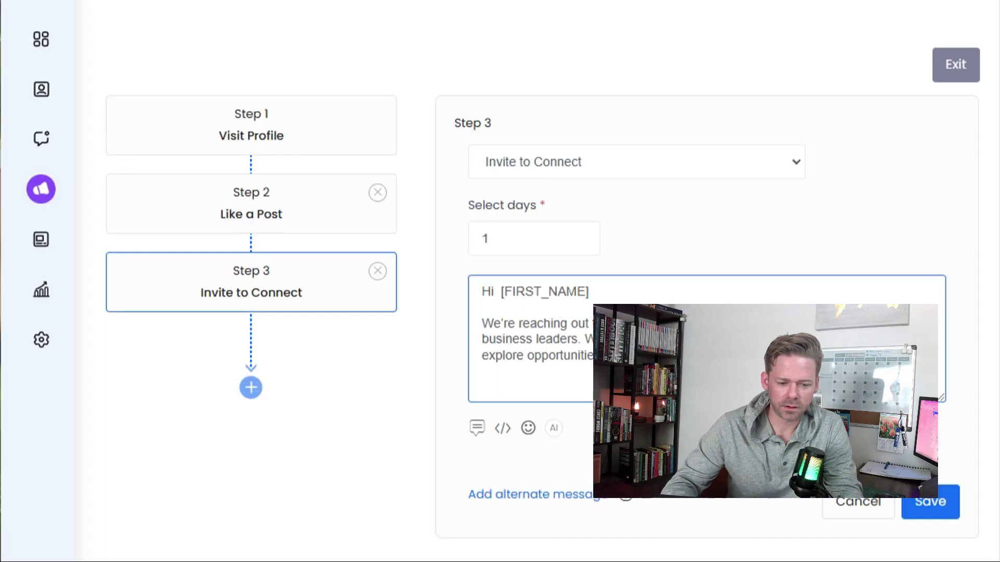
{"action": "key", "text": "Return"}
{"action": "key", "text": "Return"}
{"action": "type", "text": "Thanks,"}
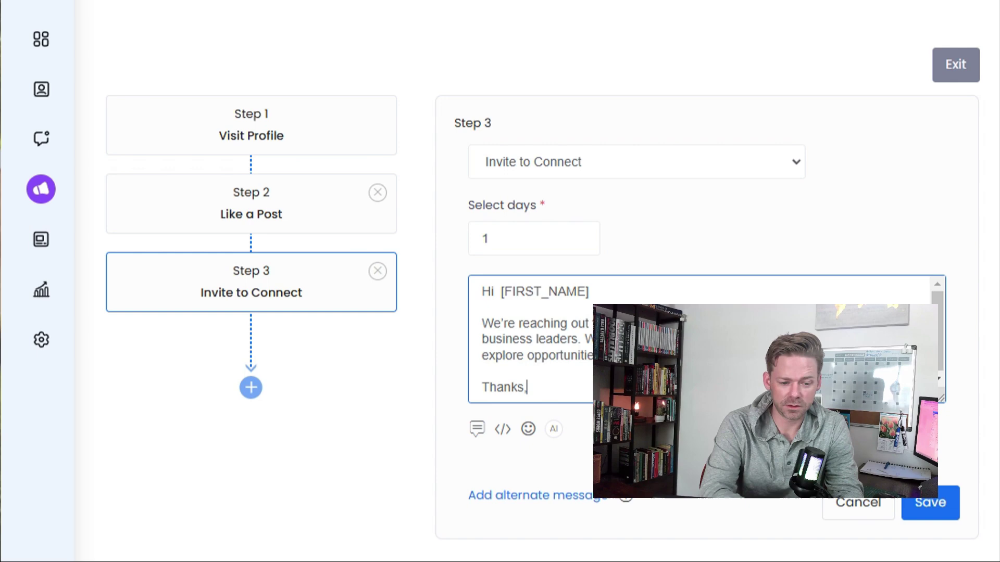
{"action": "key", "text": "Return"}
{"action": "type", "text": "Paul"}
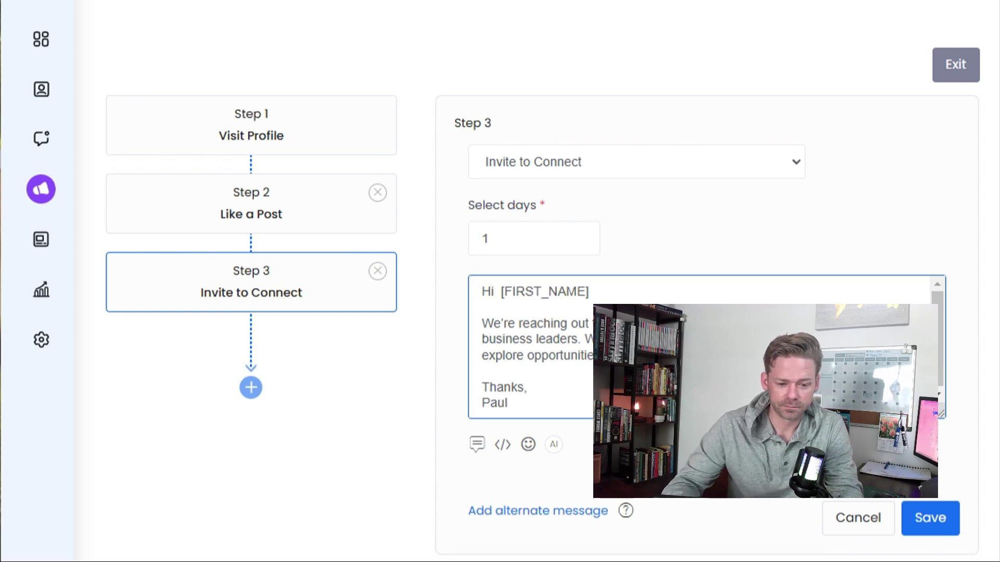
{"action": "left_click", "coordinate": [953, 523]}
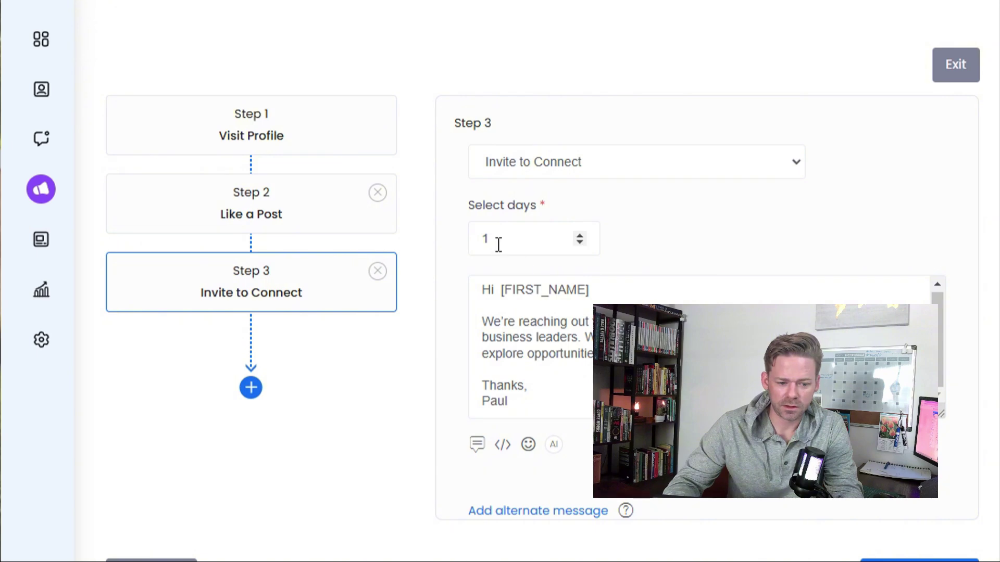
Add step 4 with a Visit Profile action after 3 days for accepted invitations
{"action": "left_click", "coordinate": [250, 388]}
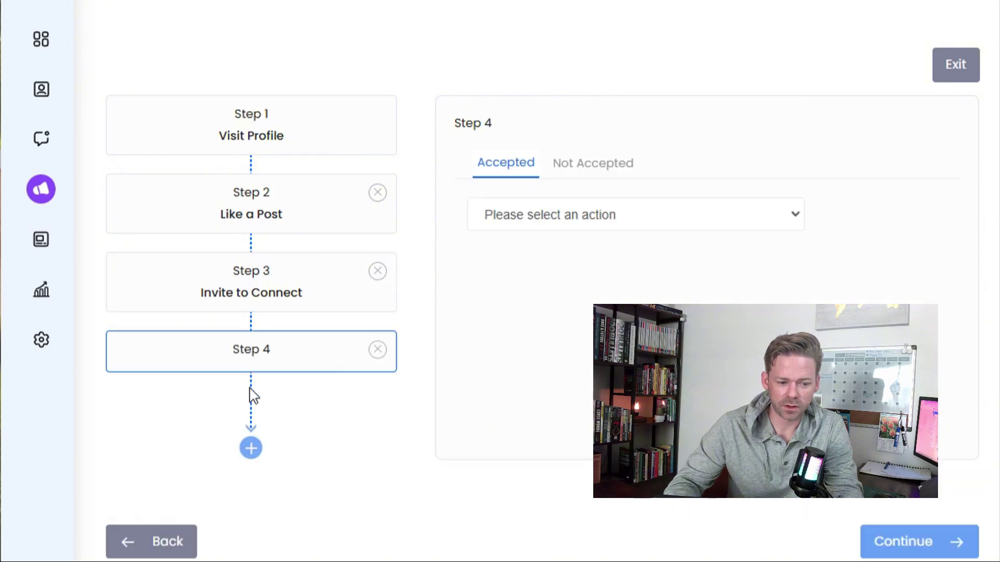
{"action": "left_click", "coordinate": [569, 216]}
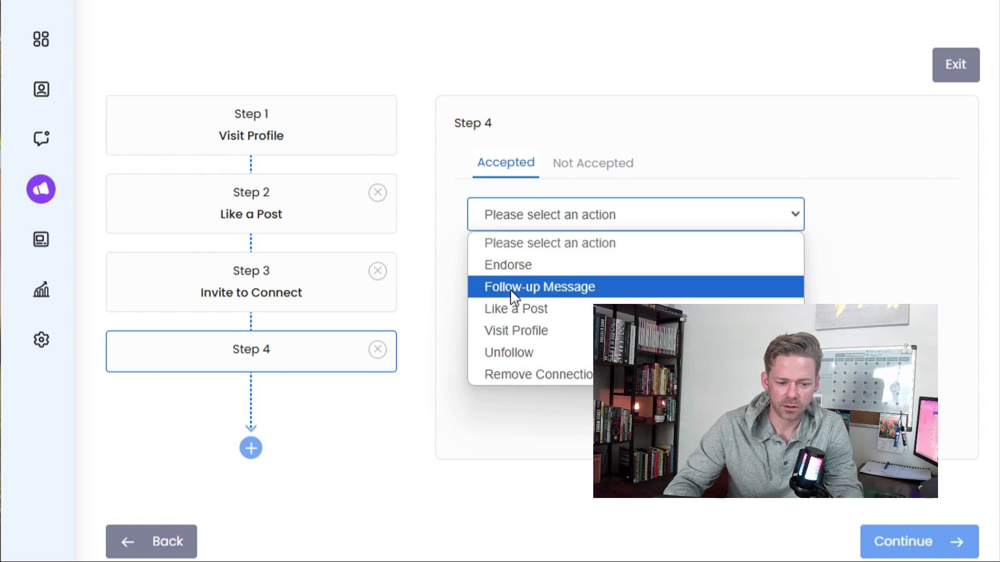
{"action": "left_click", "coordinate": [521, 327]}
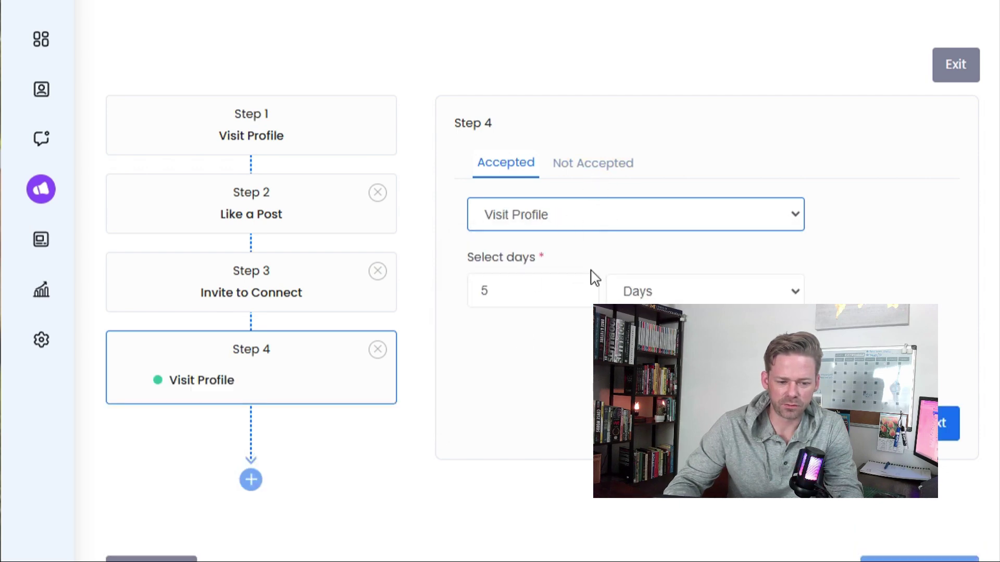
{"action": "left_click", "coordinate": [578, 295]}
{"action": "left_click", "coordinate": [578, 295]}
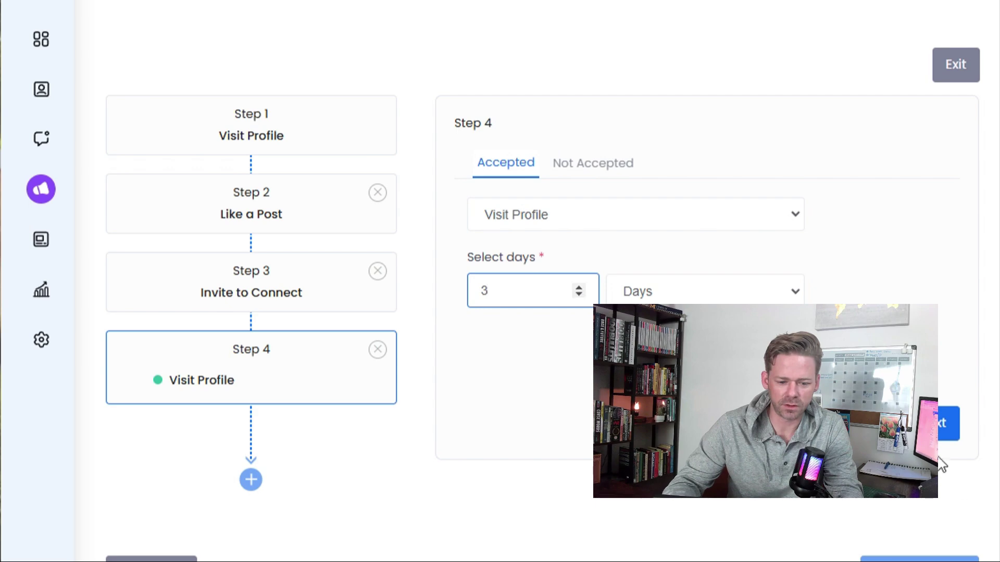
Set step 4's action for invitations not accepted to Do Nothing, and save the step
{"action": "left_click", "coordinate": [593, 164]}
{"action": "left_click", "coordinate": [544, 222]}
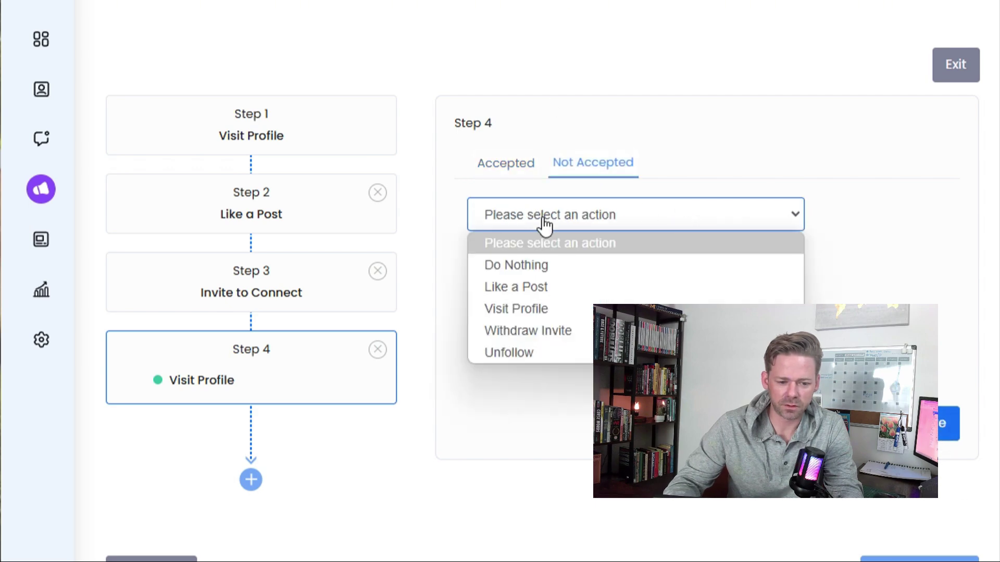
{"action": "left_click", "coordinate": [515, 264]}
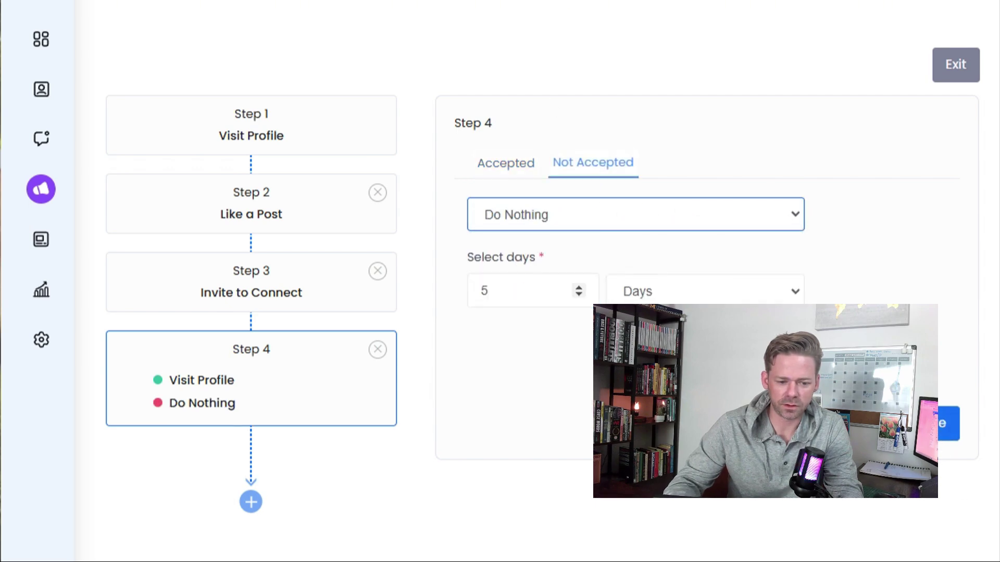
{"action": "left_click", "coordinate": [506, 163]}
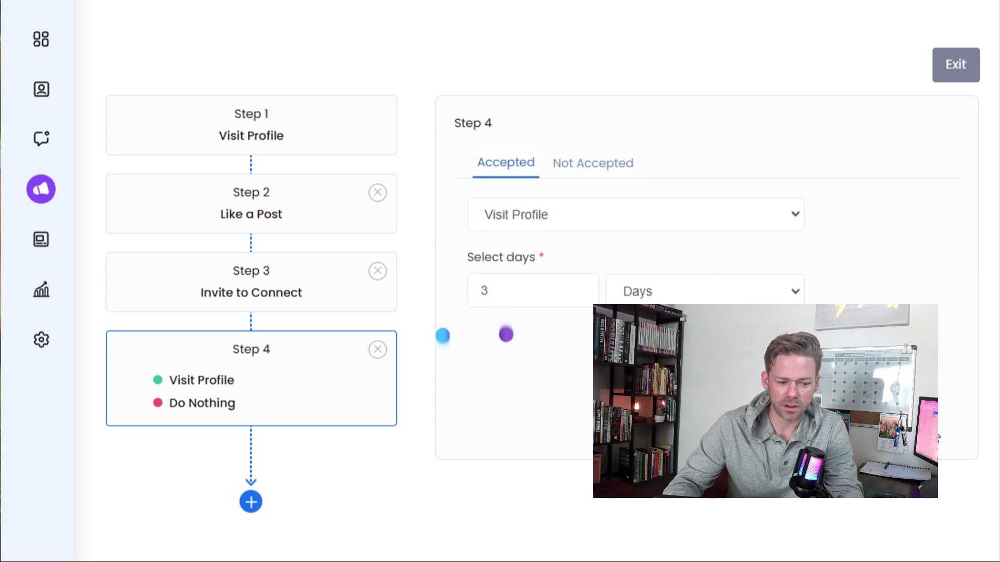
Add step 5 with a Follow-up Message action for accepted invitations
{"action": "left_click", "coordinate": [252, 503]}
{"action": "left_click", "coordinate": [554, 221]}
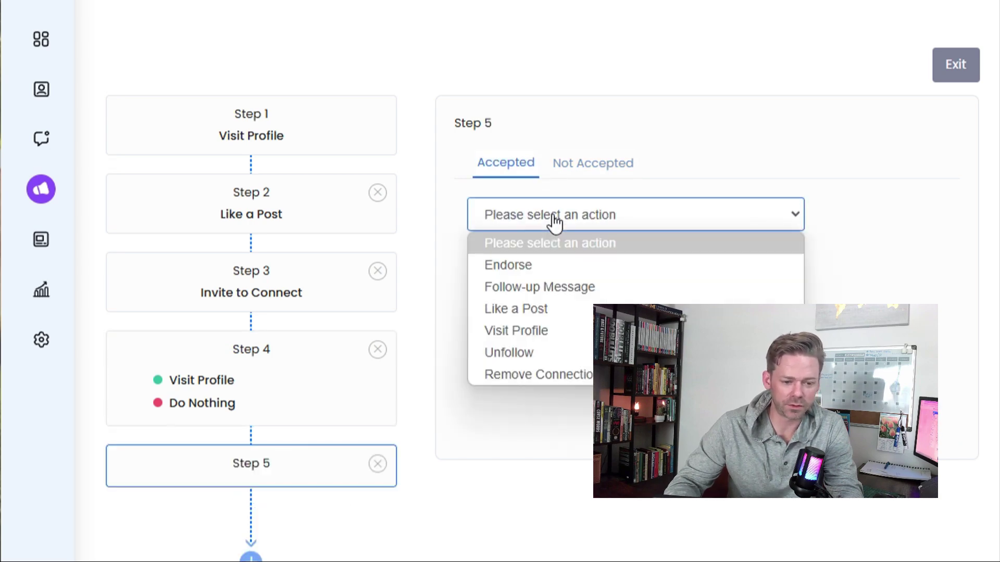
{"action": "left_click", "coordinate": [517, 287]}
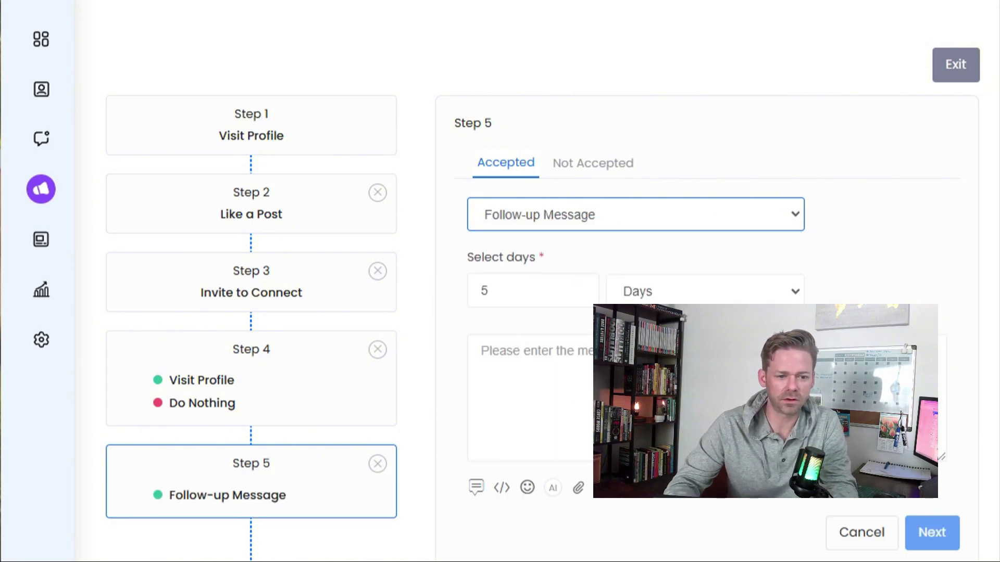
Copy the first paragraph of Follow-Up Message 2 from ChatGPT into step 5's follow-up message in We-Connect
{"action": "left_click", "coordinate": [750, 1]}
{"action": "scroll", "coordinate": [440, 502], "scroll_direction": "down", "scroll_amount": 6}
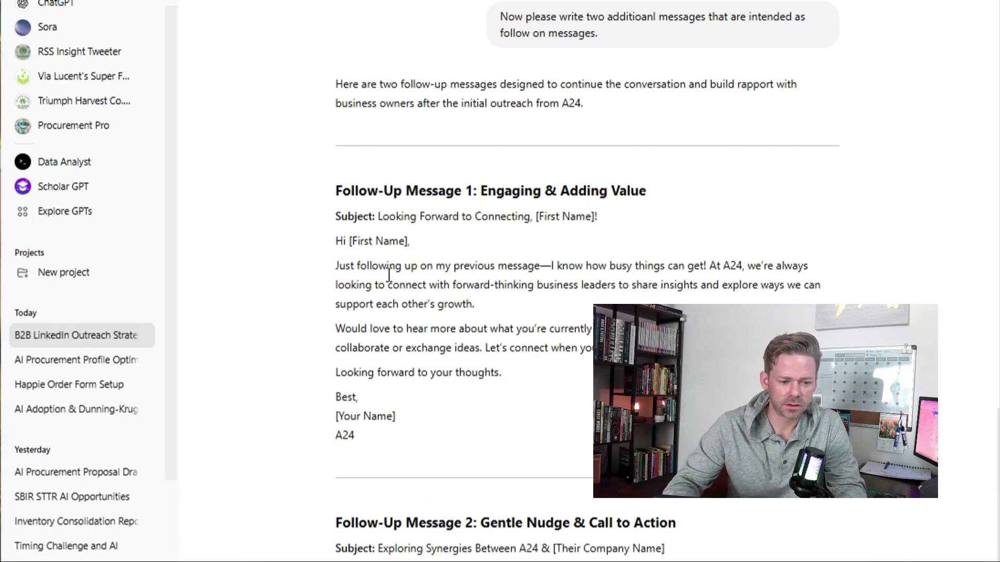
{"action": "scroll", "coordinate": [344, 401], "scroll_direction": "down", "scroll_amount": 3}
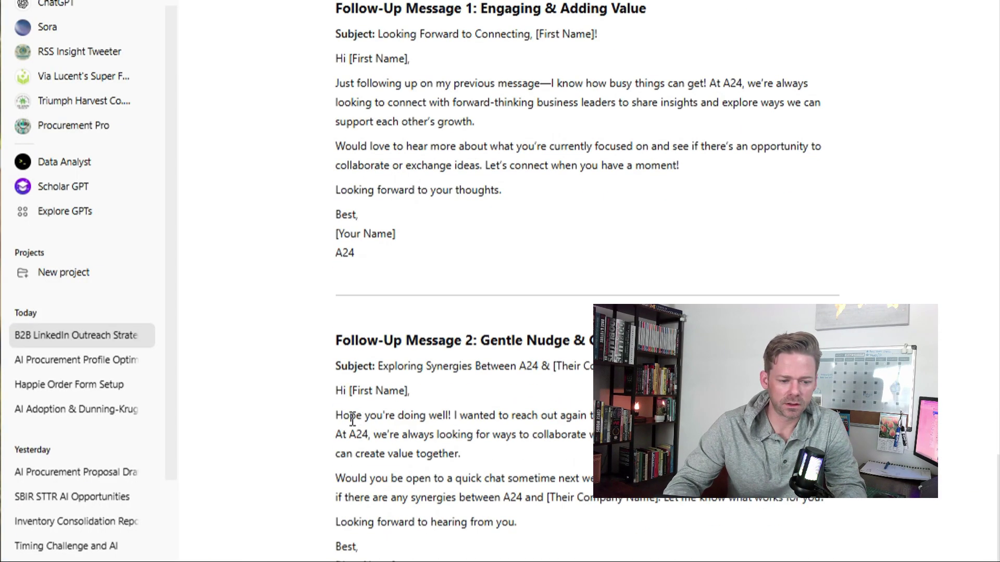
{"action": "left_click_drag", "start_coordinate": [336, 415], "coordinate": [475, 463]}
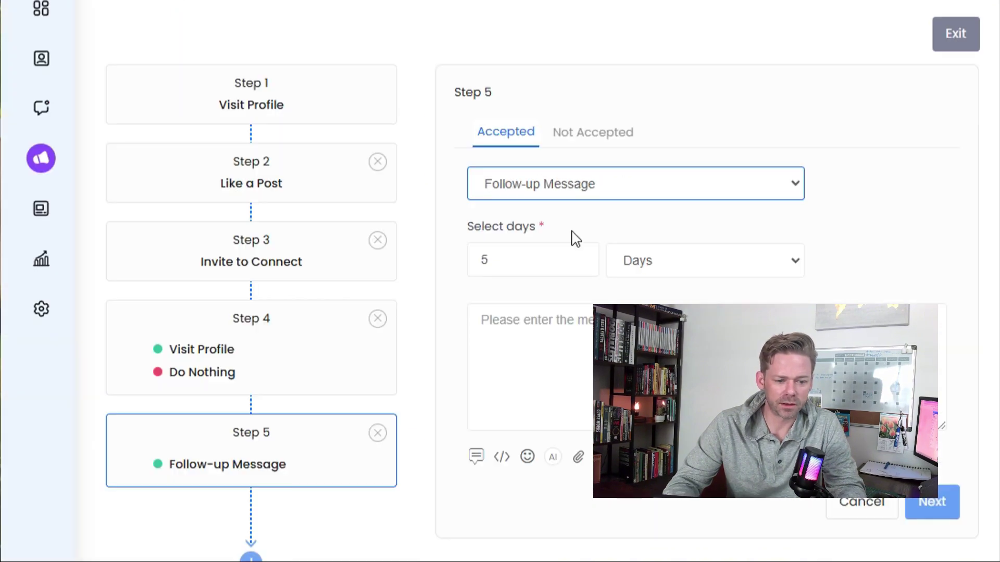
{"action": "left_click", "coordinate": [516, 348]}
{"action": "key", "text": "ctrl+v"}
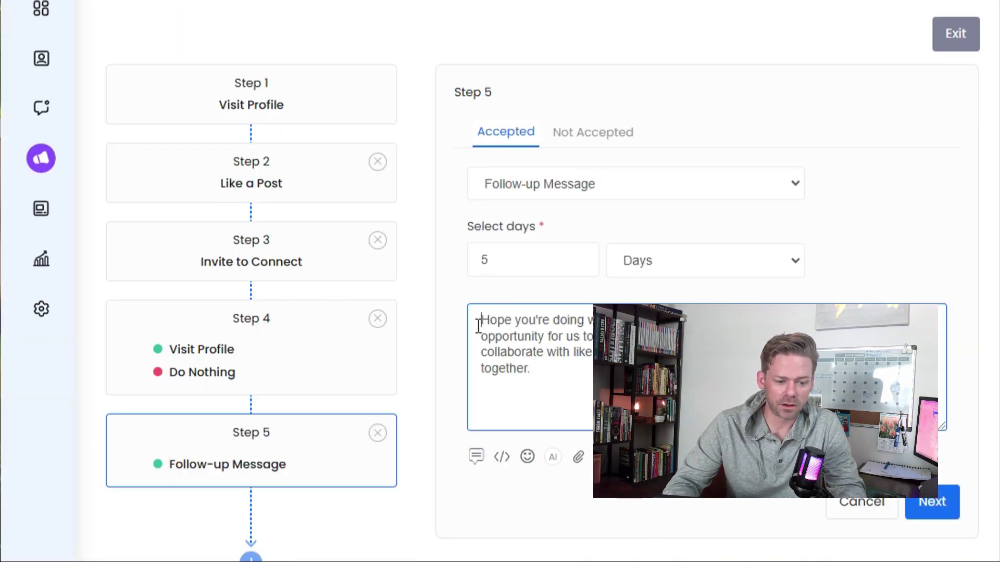
Add the greeting "Hello" with the First Name variable above the follow-up text, separated by a blank line
{"action": "key", "text": "Return"}
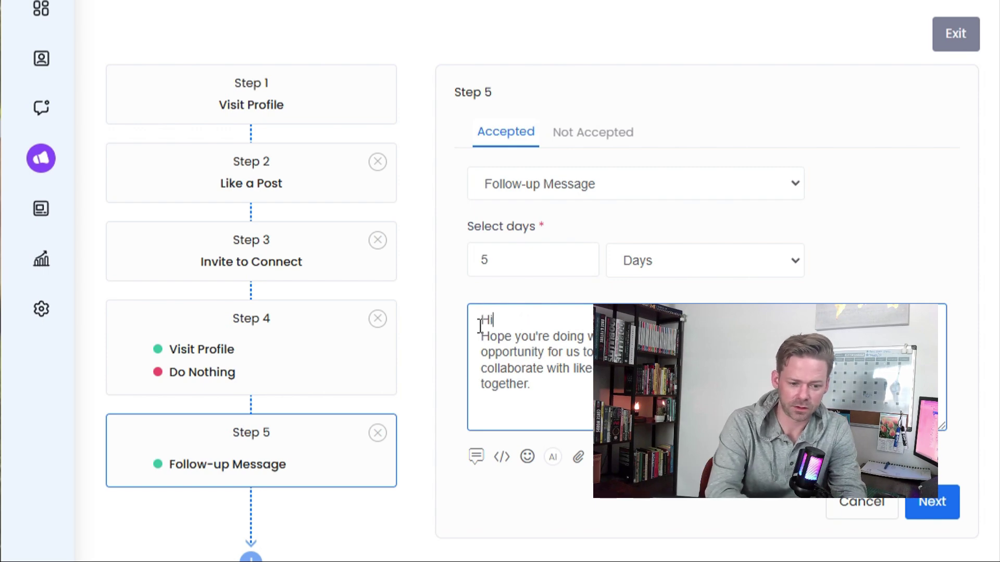
{"action": "type", "text": "Hello"}
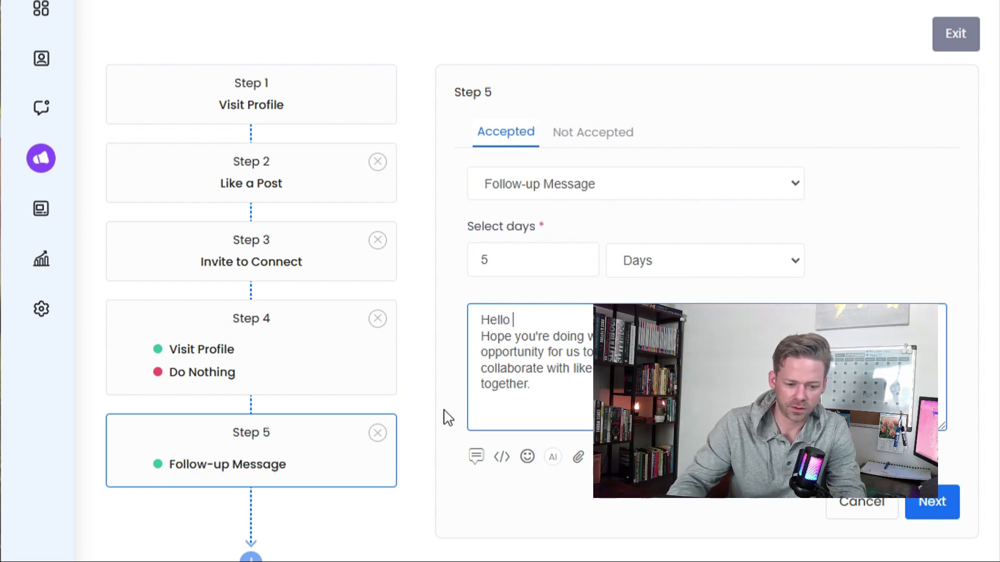
{"action": "left_click", "coordinate": [501, 459]}
{"action": "left_click", "coordinate": [542, 491]}
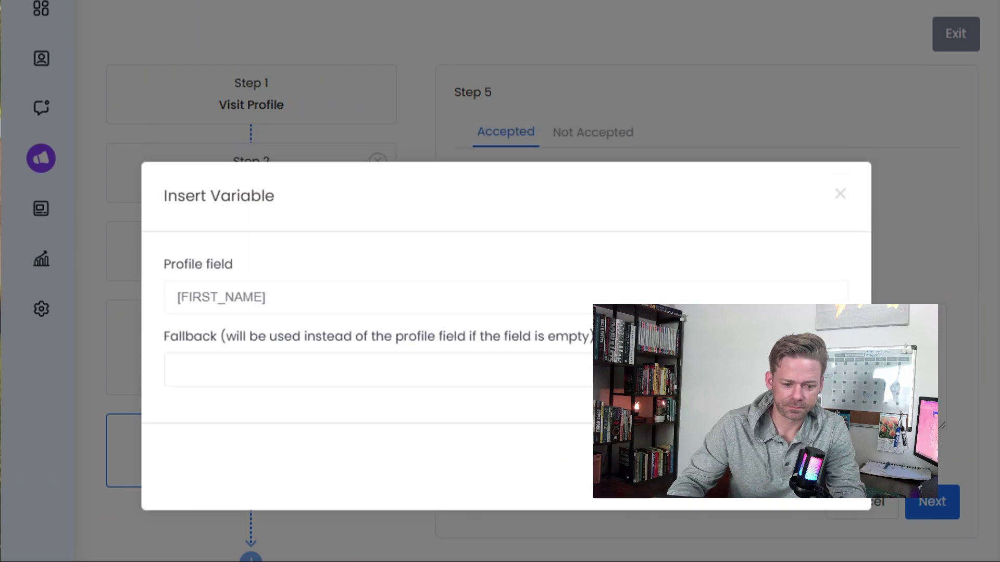
{"action": "left_click", "coordinate": [815, 466]}
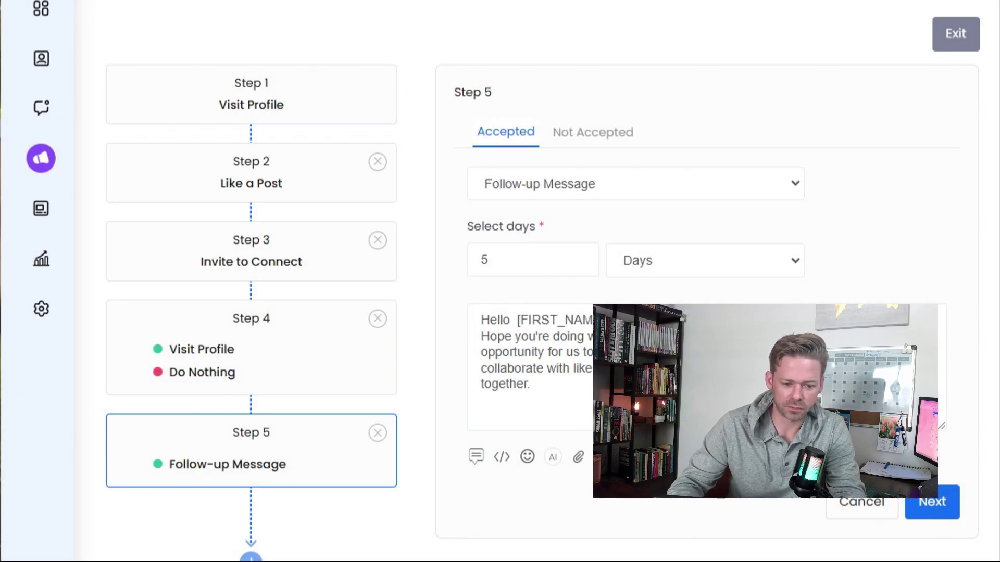
{"action": "key", "text": "Return"}
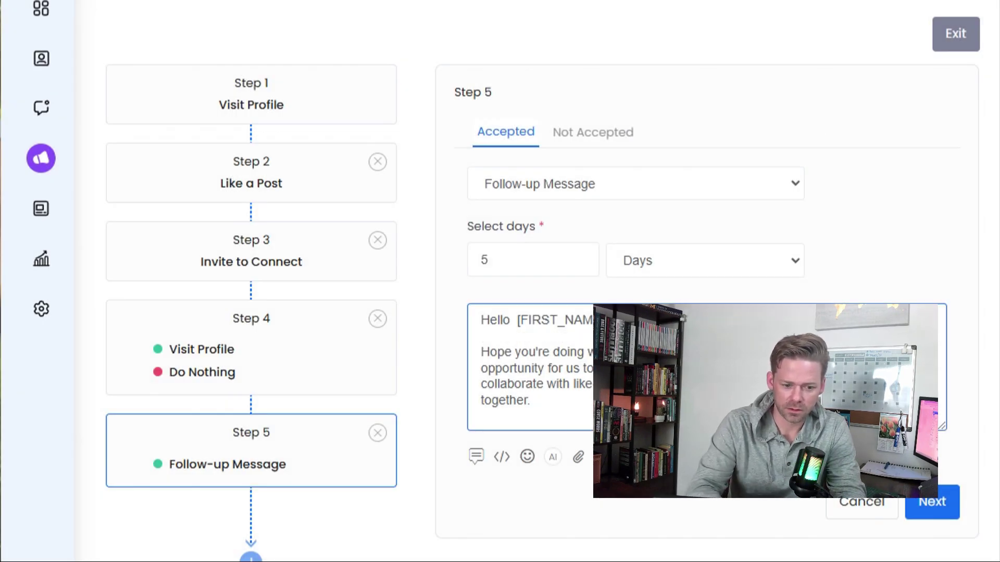
Close step 5's follow-up message with "Rock n' Roll!", separated from the text by a blank line
{"action": "key", "text": "Return"}
{"action": "key", "text": "Return"}
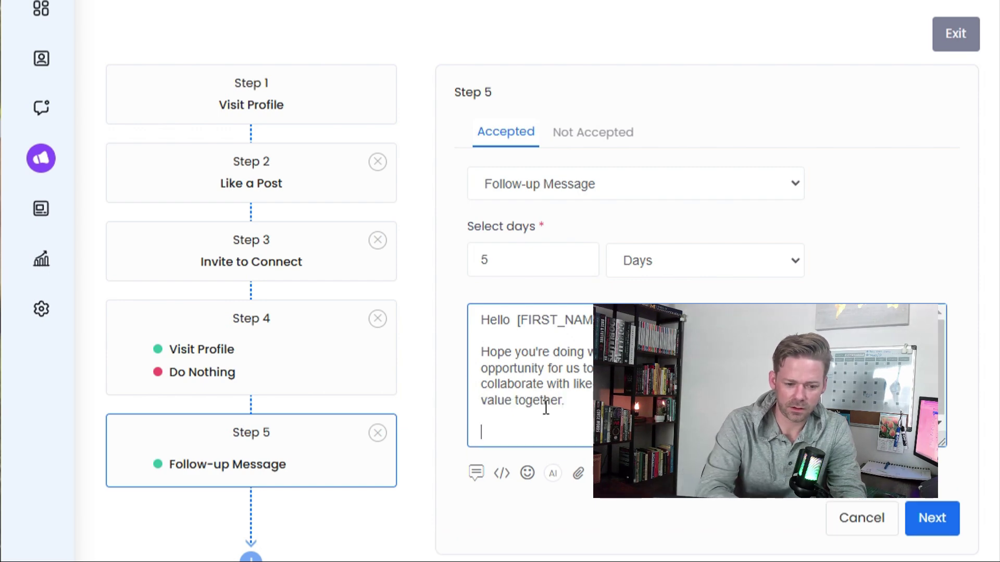
{"action": "type", "text": "thank"}
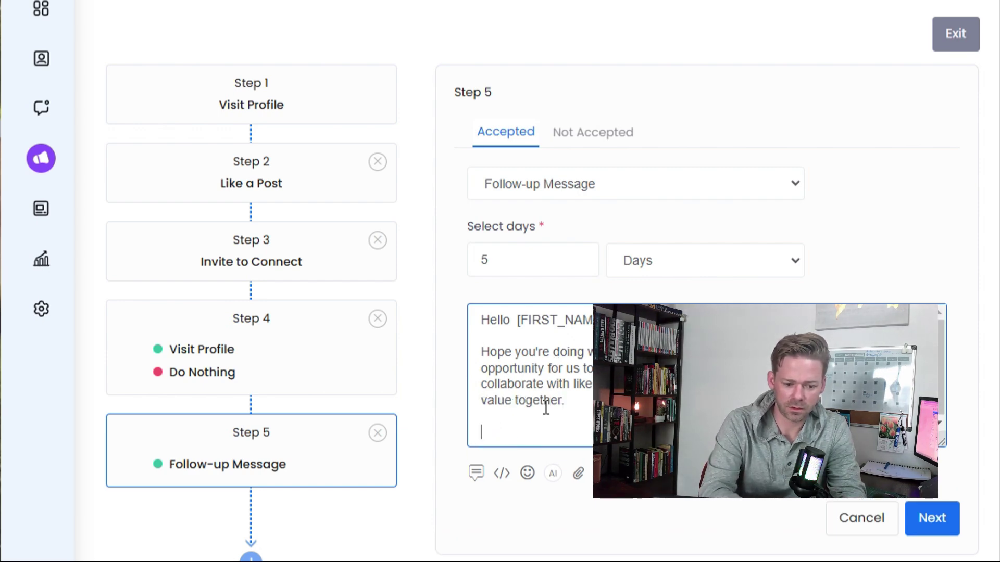
{"action": "type", "text": "Rock n' Rol"}
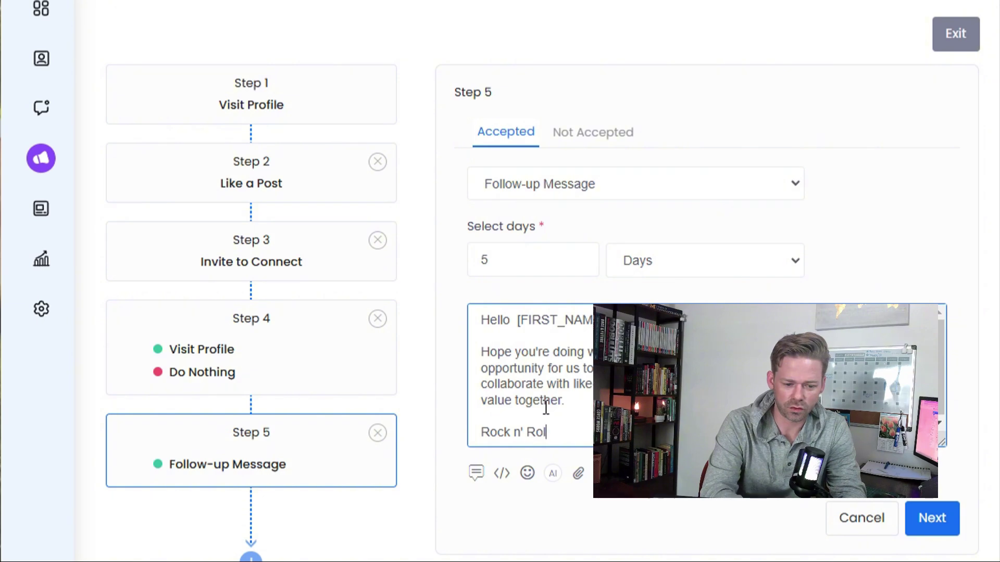
{"action": "type", "text": "l!"}
Set step 5's action for invitations not accepted to Do Nothing, and save the step
{"action": "left_click", "coordinate": [954, 519]}
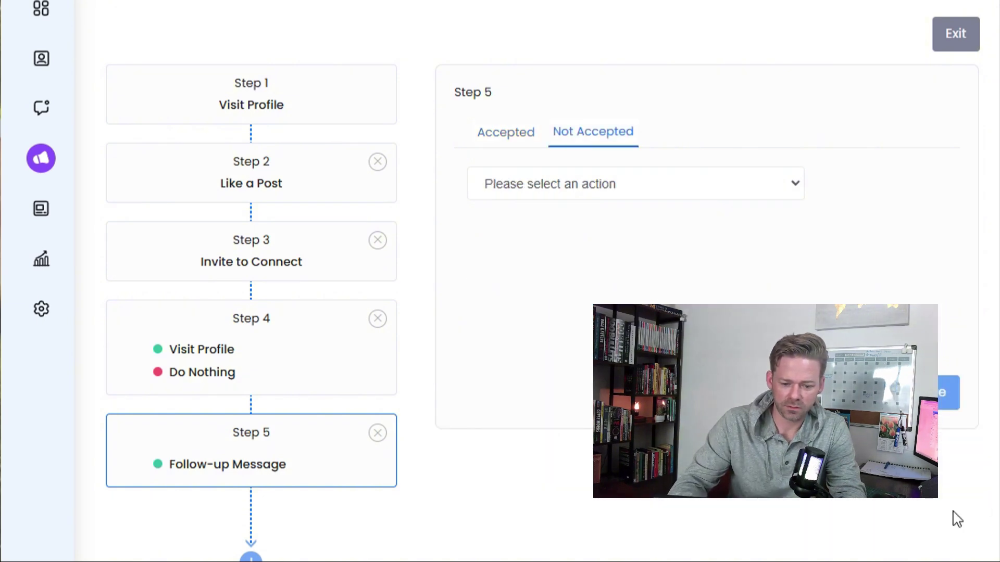
{"action": "left_click", "coordinate": [637, 194]}
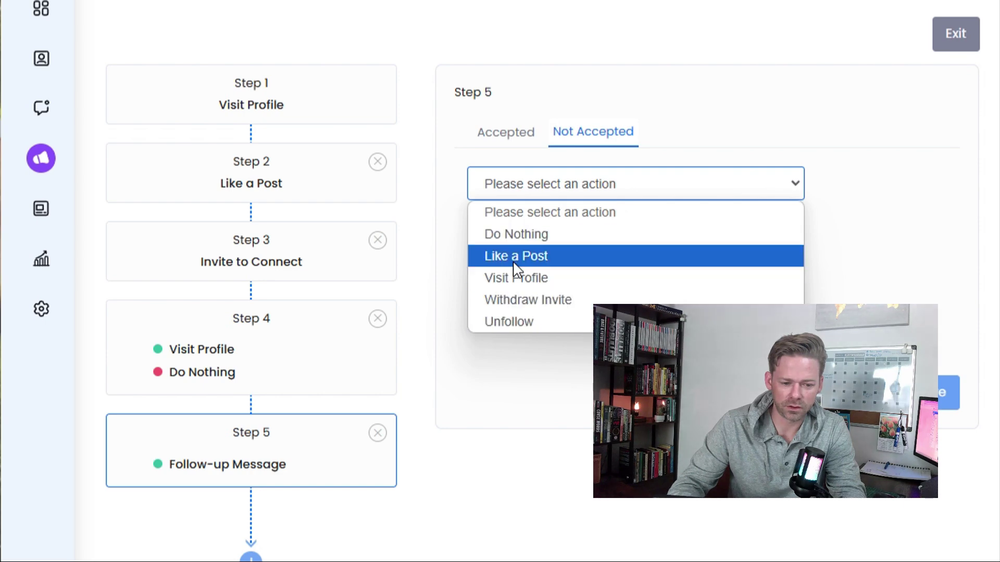
{"action": "left_click", "coordinate": [515, 235]}
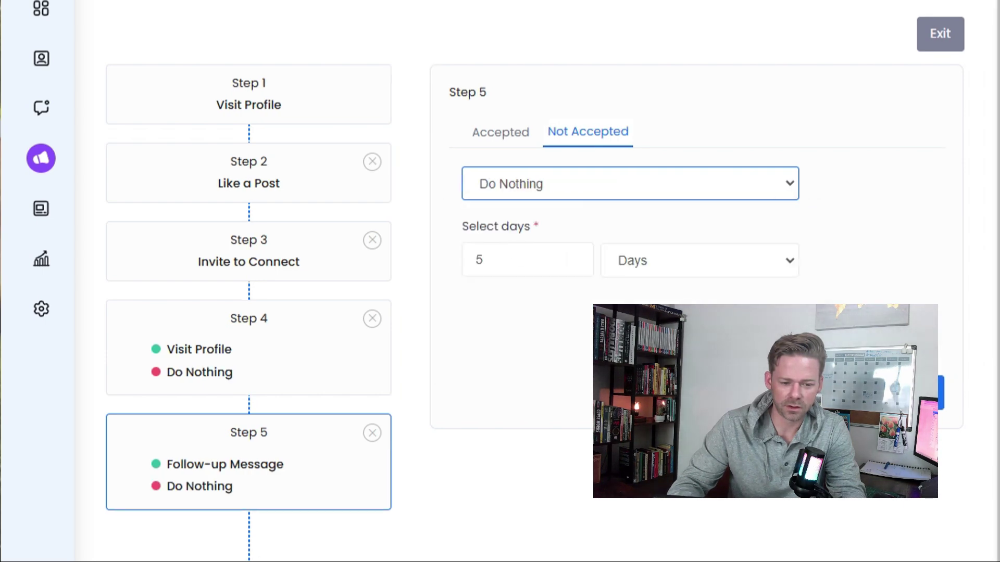
{"action": "left_click", "coordinate": [917, 393]}
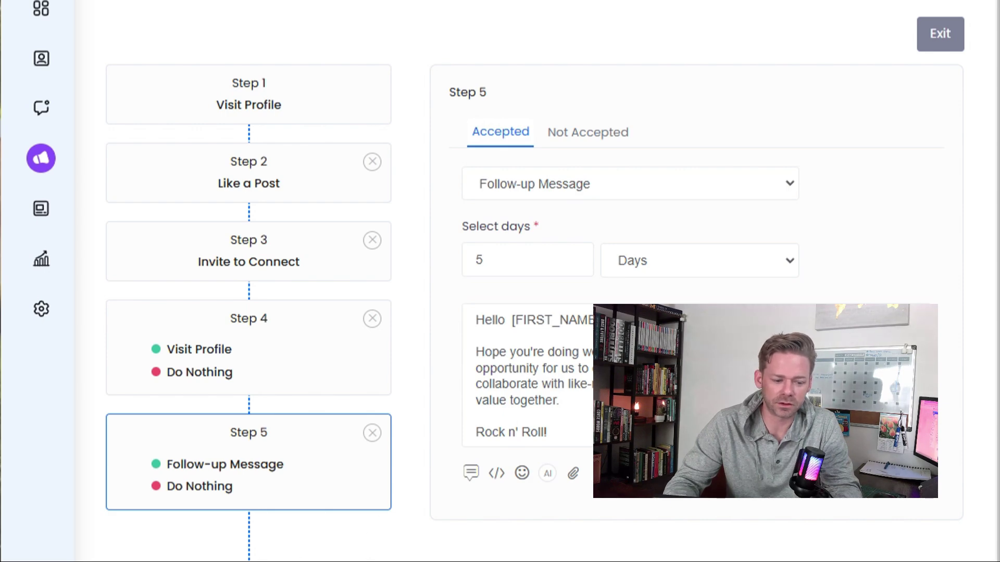
Add step 6 with a Follow-up Message action for accepted invitations, using the copied A24 text reworded to reach out "a final time"
{"action": "left_click", "coordinate": [558, 195]}
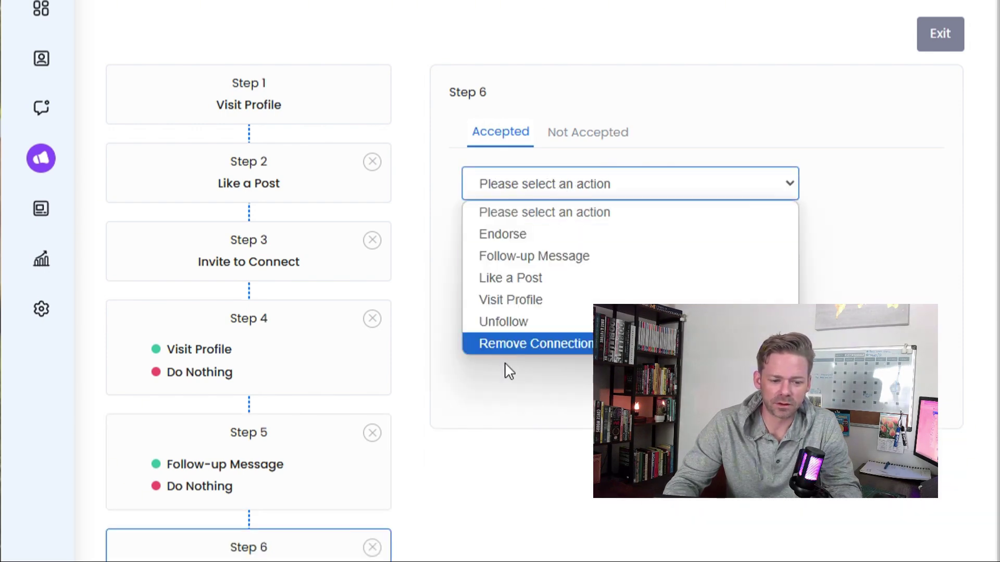
{"action": "left_click", "coordinate": [509, 257]}
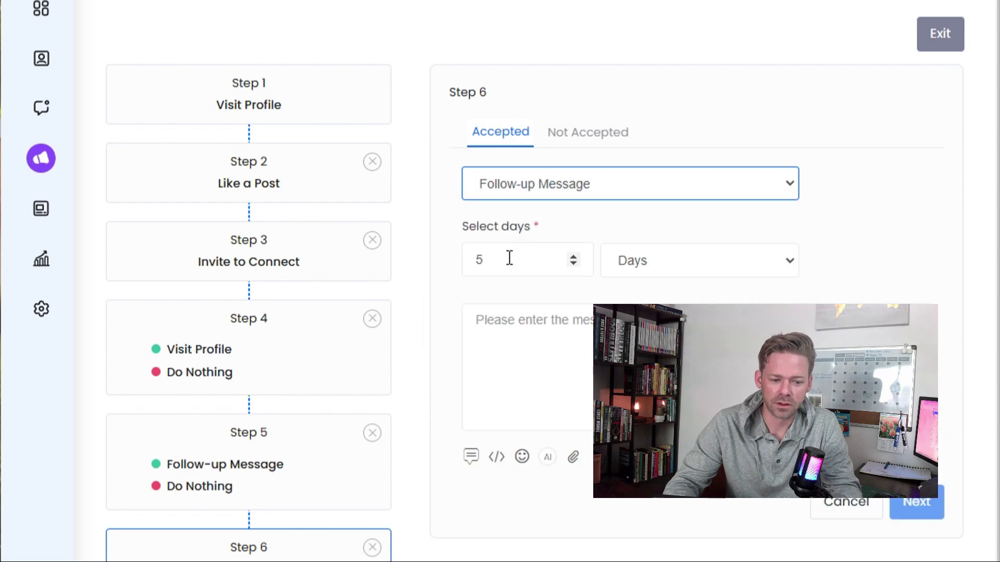
{"action": "left_click", "coordinate": [545, 314]}
{"action": "key", "text": "ctrl+v"}
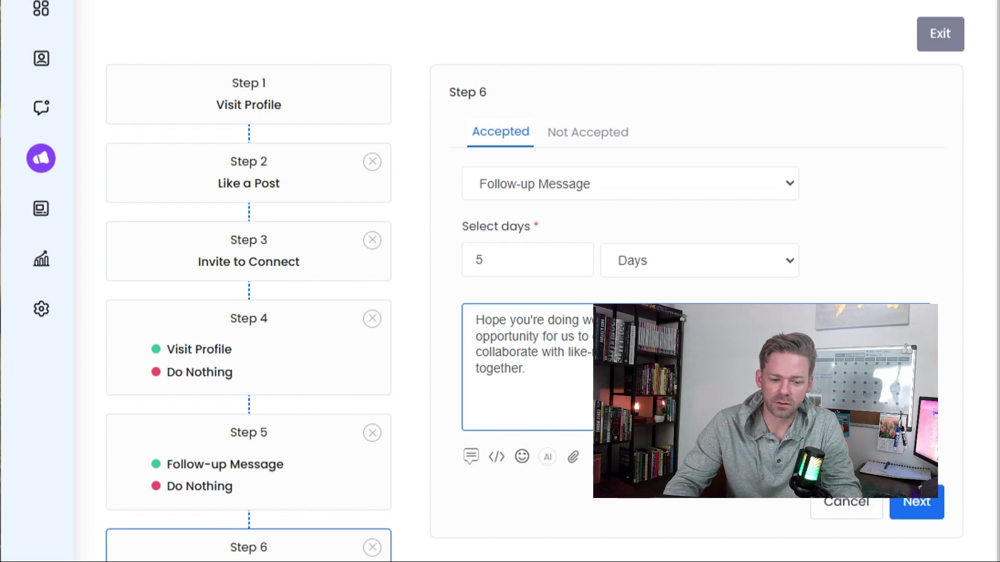
{"action": "key", "text": "BackSpace"}
{"action": "key", "text": "ctrl+z"}
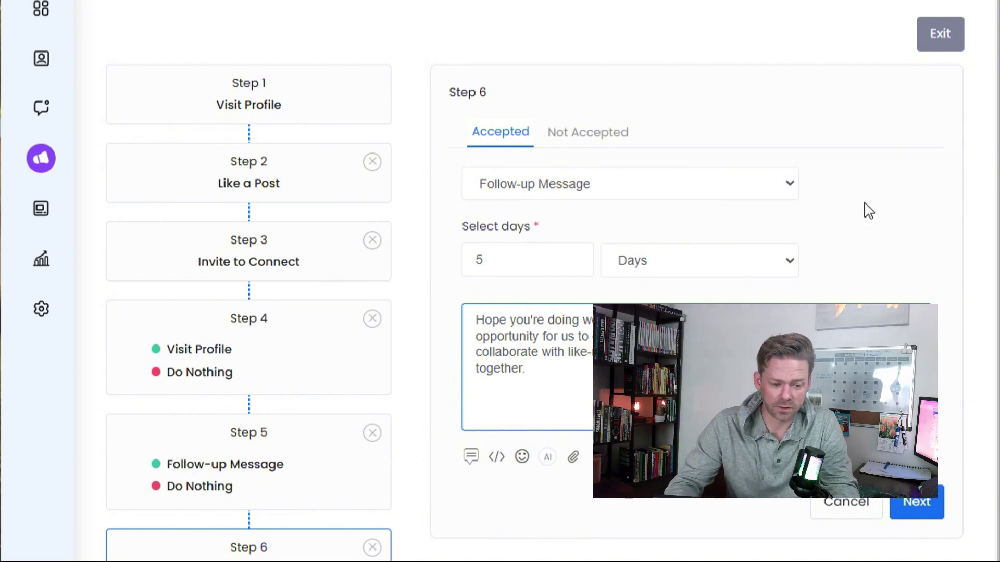
Set step 6's action for invitations not accepted to Withdraw Invite, and continue to the campaign settings
{"action": "left_click", "coordinate": [574, 137]}
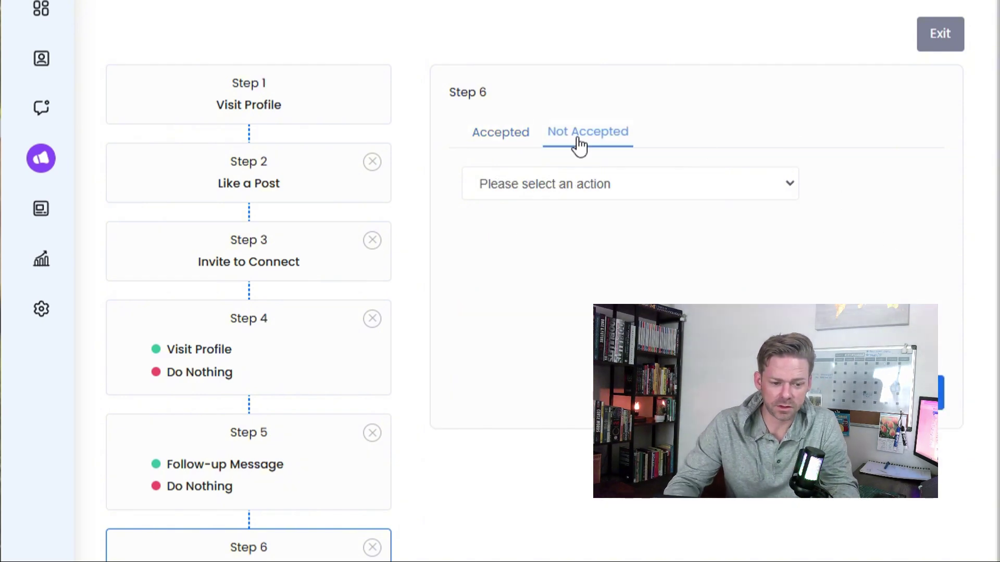
{"action": "left_click", "coordinate": [647, 197]}
{"action": "left_click", "coordinate": [521, 299]}
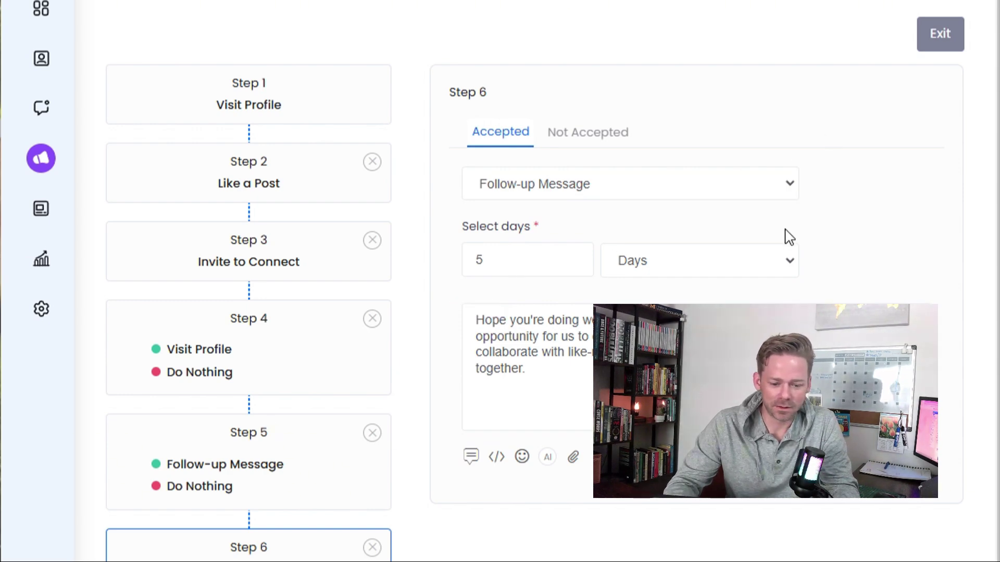
{"action": "scroll", "coordinate": [866, 502], "scroll_direction": "down", "scroll_amount": 3}
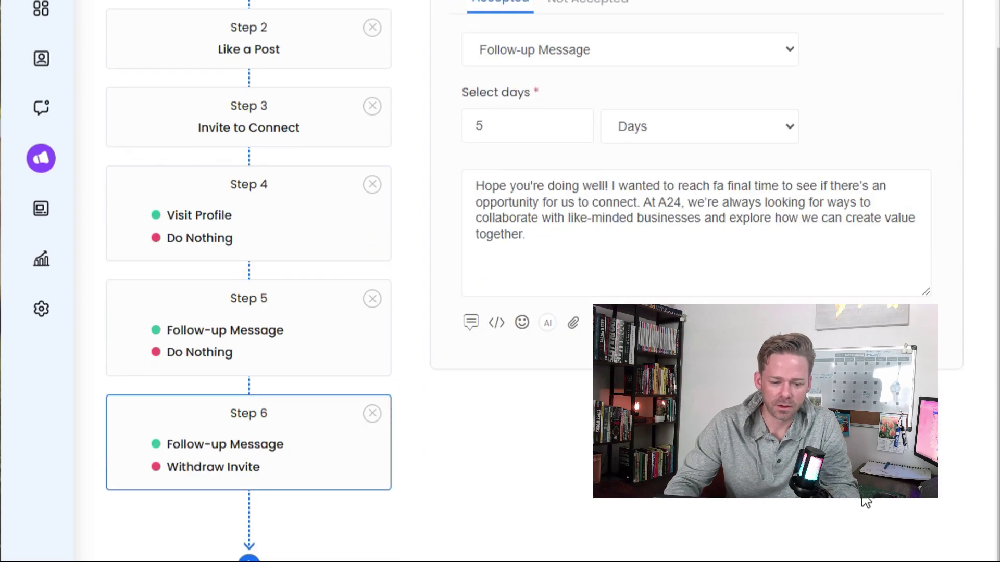
{"action": "left_click", "coordinate": [940, 2]}
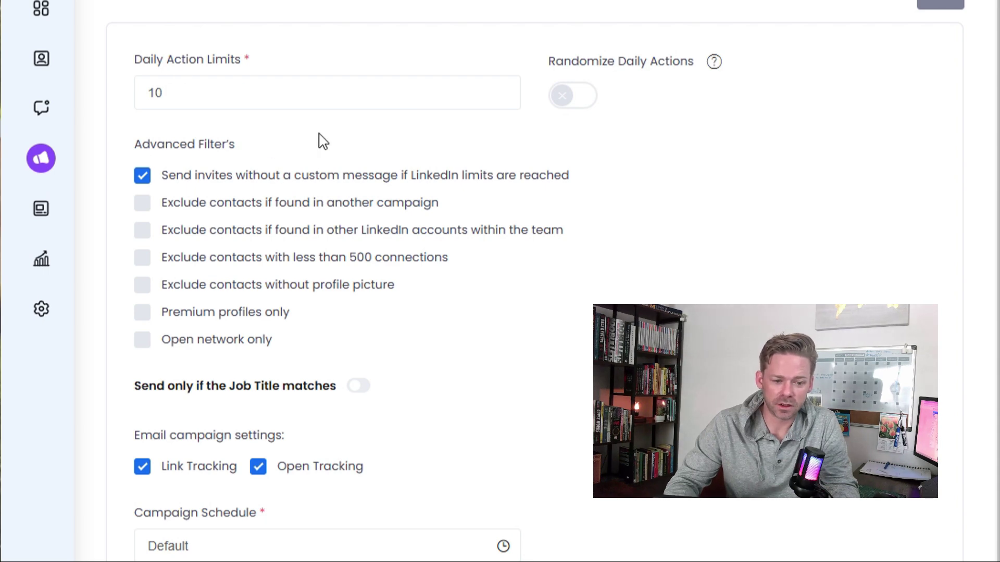
Enable Randomize Daily Actions and disable sending invites without a custom message if LinkedIn limits are reached
{"action": "left_click", "coordinate": [588, 102]}
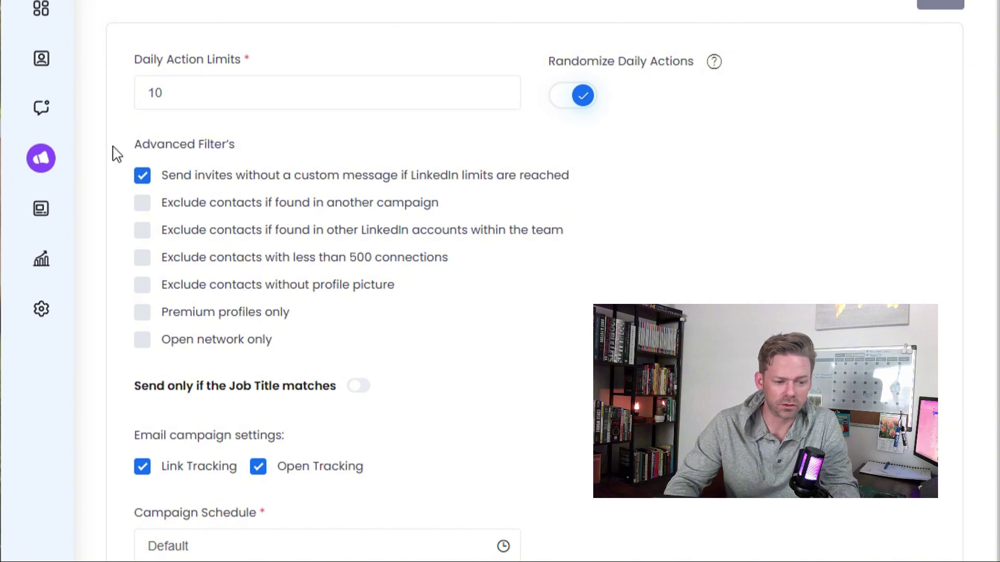
{"action": "left_click", "coordinate": [142, 176]}
{"action": "left_click", "coordinate": [168, 175]}
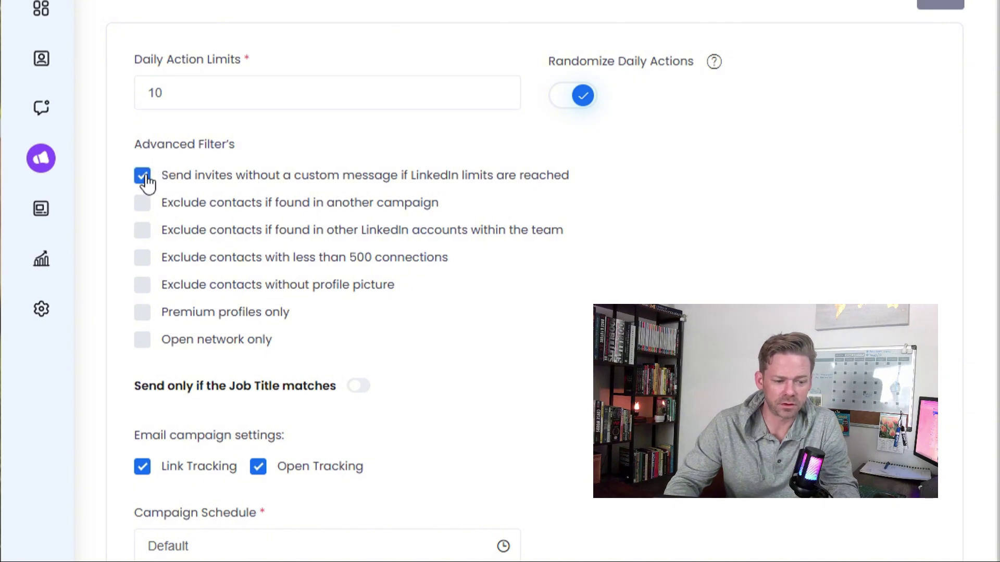
{"action": "left_click", "coordinate": [145, 177]}
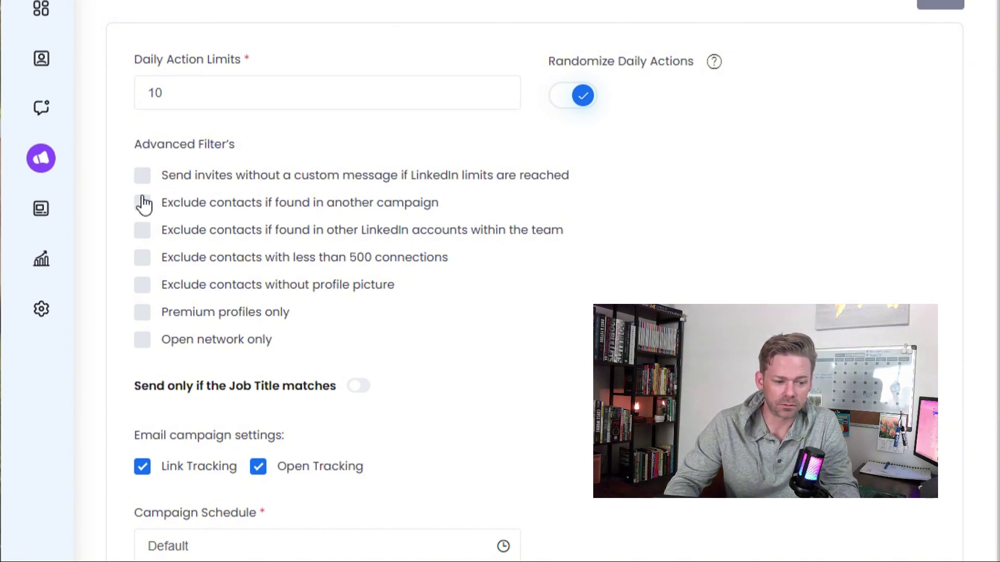
Exclude contacts found in another campaign, with less than 500 connections, or without a profile picture
{"action": "left_click", "coordinate": [142, 204]}
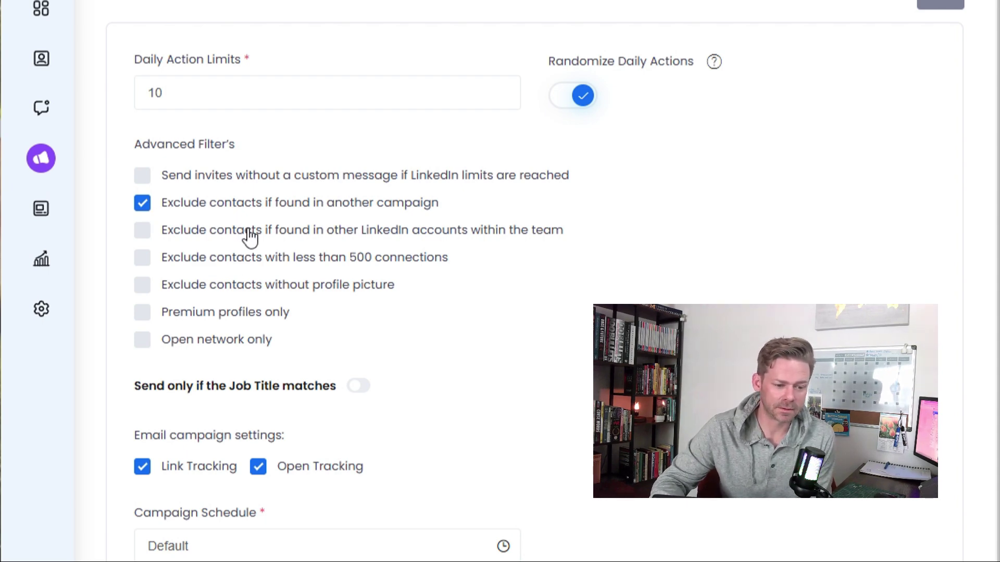
{"action": "left_click", "coordinate": [248, 260]}
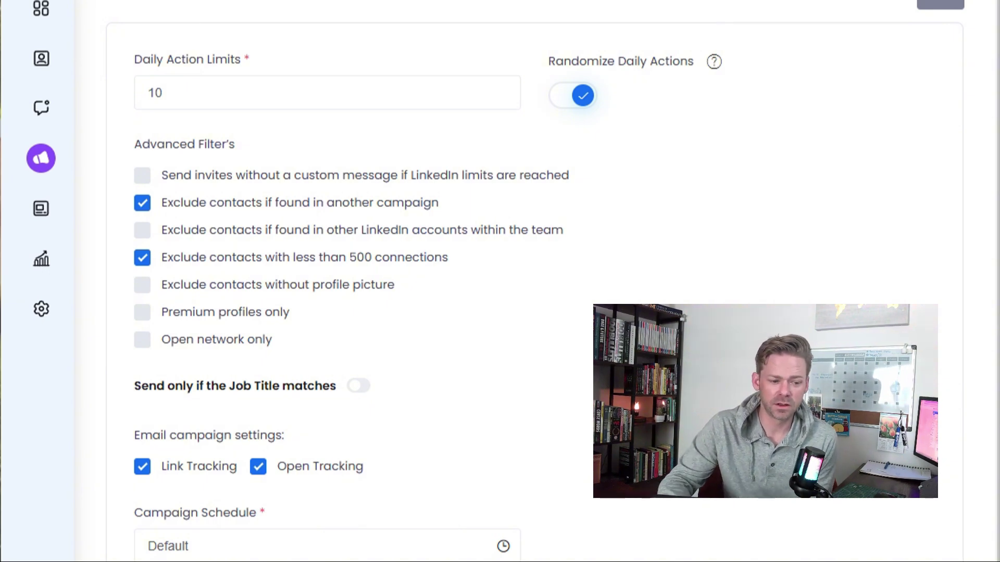
{"action": "left_click", "coordinate": [171, 286]}
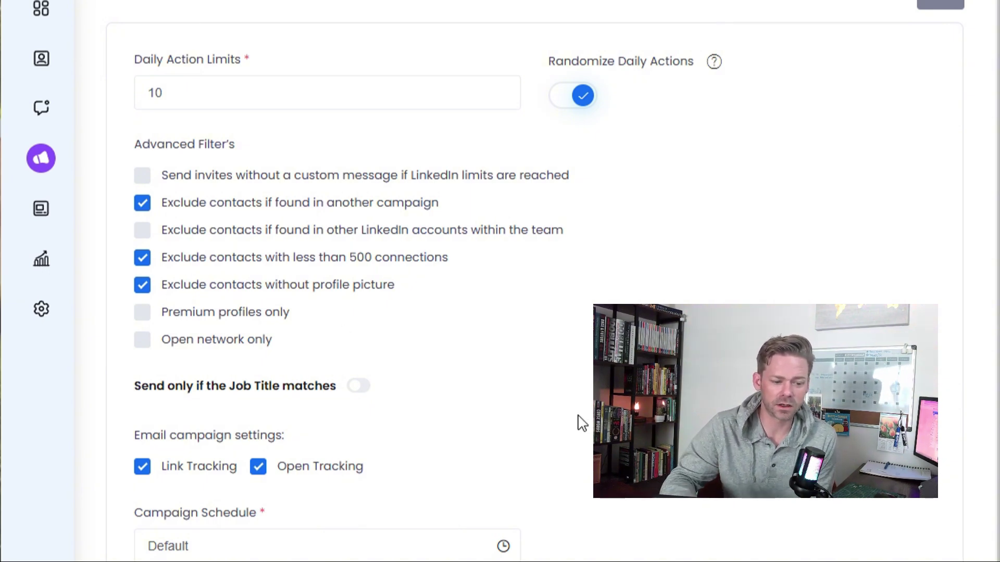